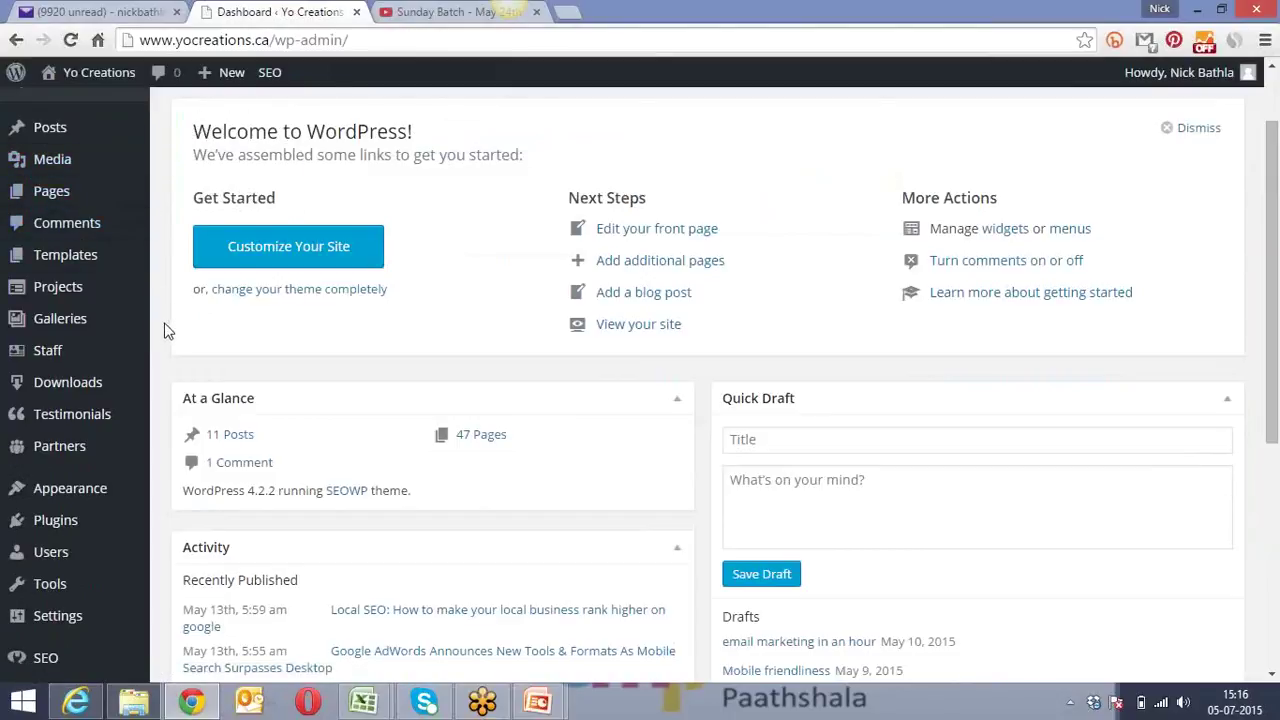
Open the Local SEO post for editing from All Posts, then switch to the YouTube tab
mouse_move(90, 141)
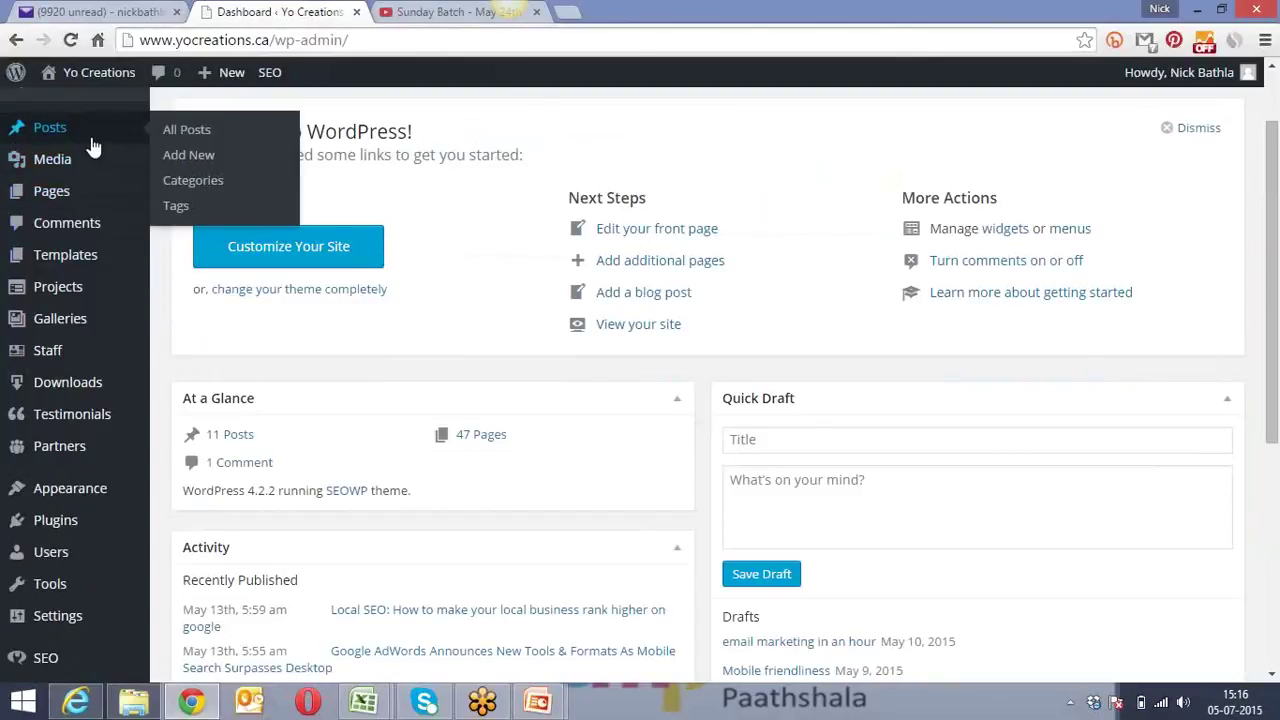
click(197, 133)
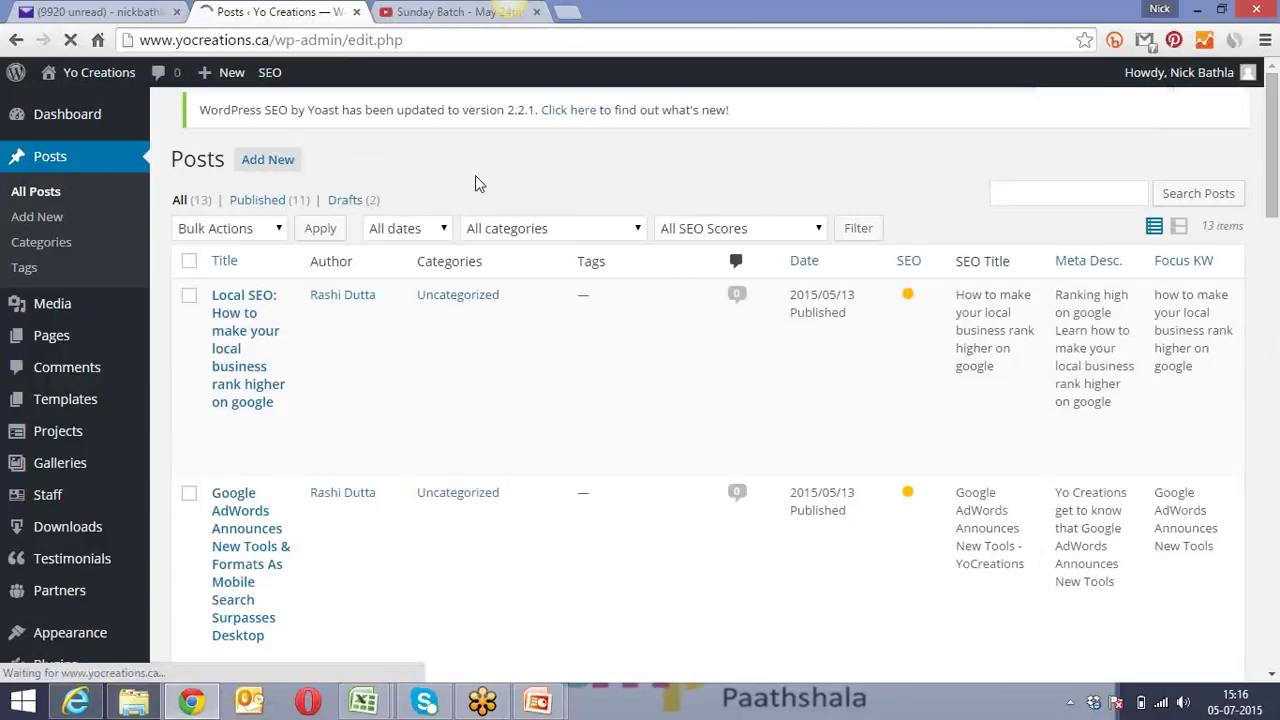
scroll(475, 183, down, 3)
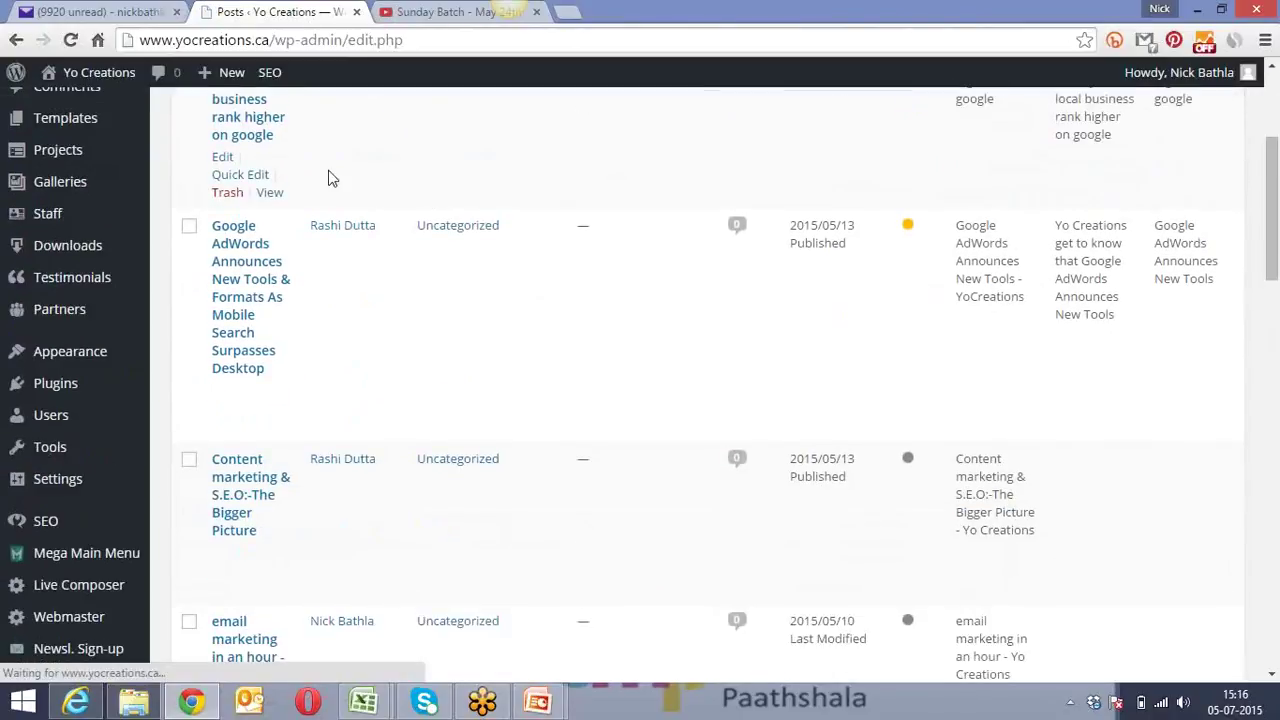
click(222, 158)
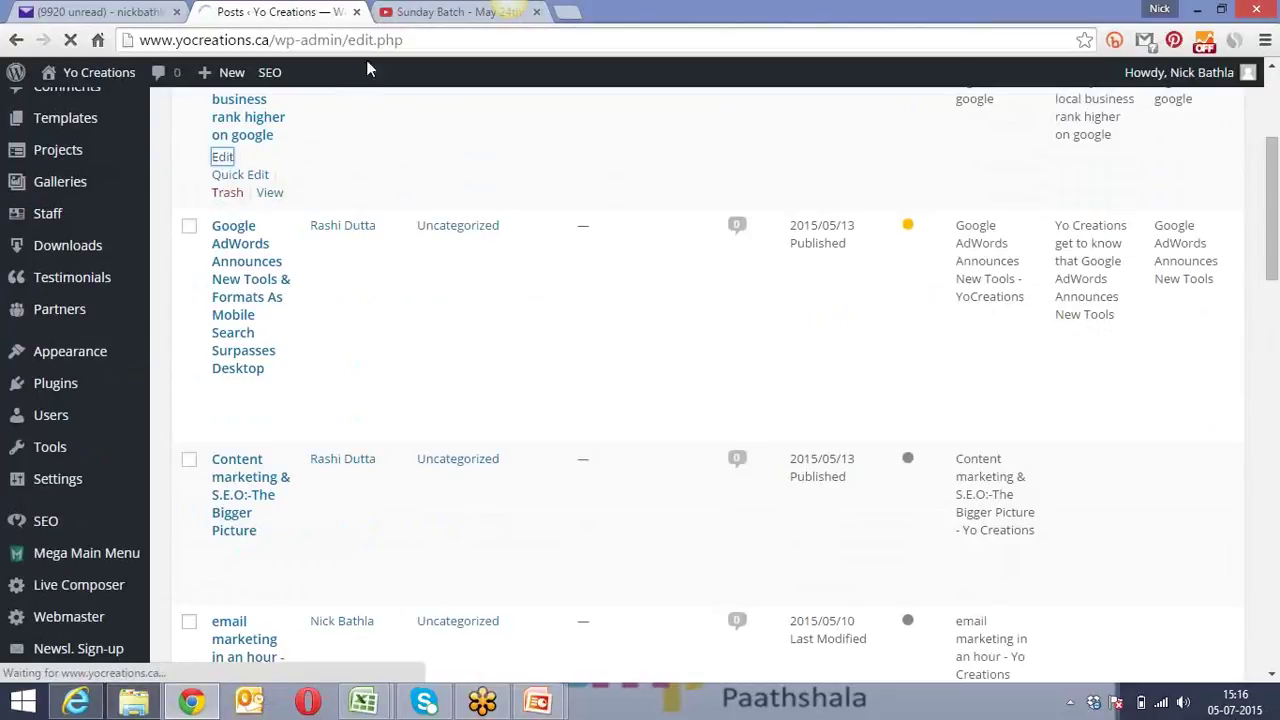
click(412, 12)
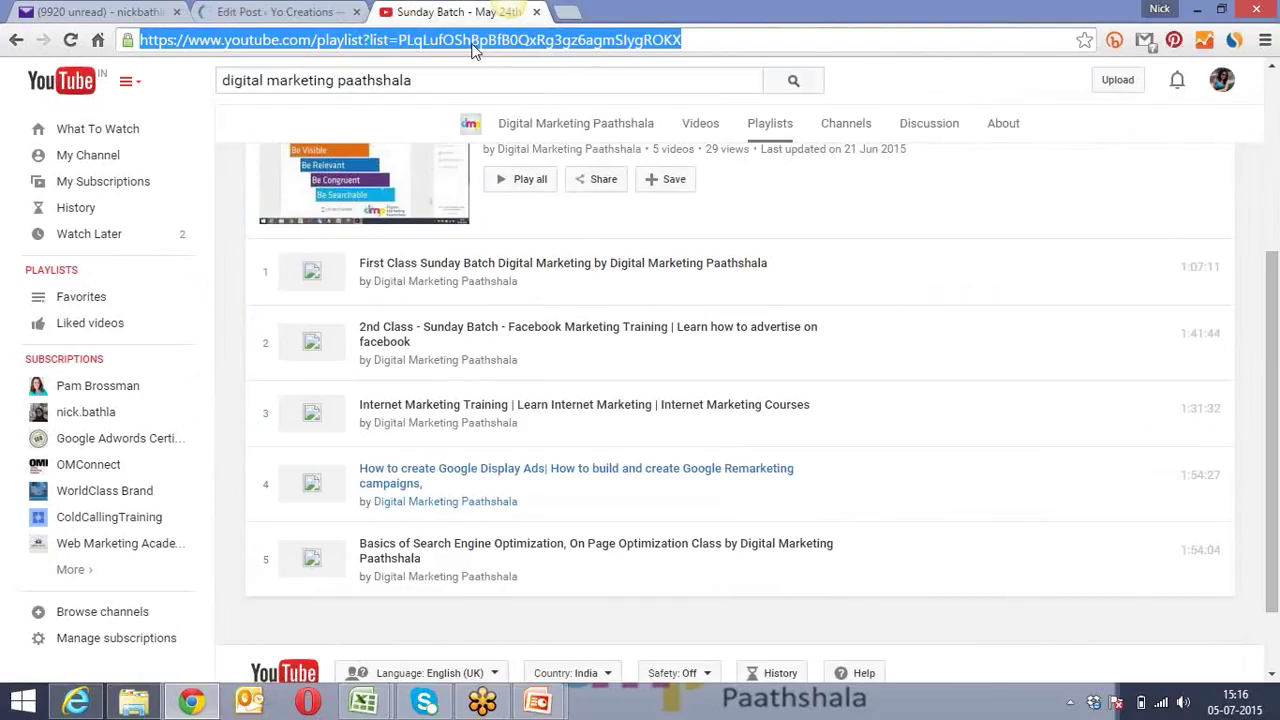
Load yocreations.ca in the tab that showed the YouTube playlist
text(b)
key(BackSpace)
text(yocreations.ca)
key(Return)
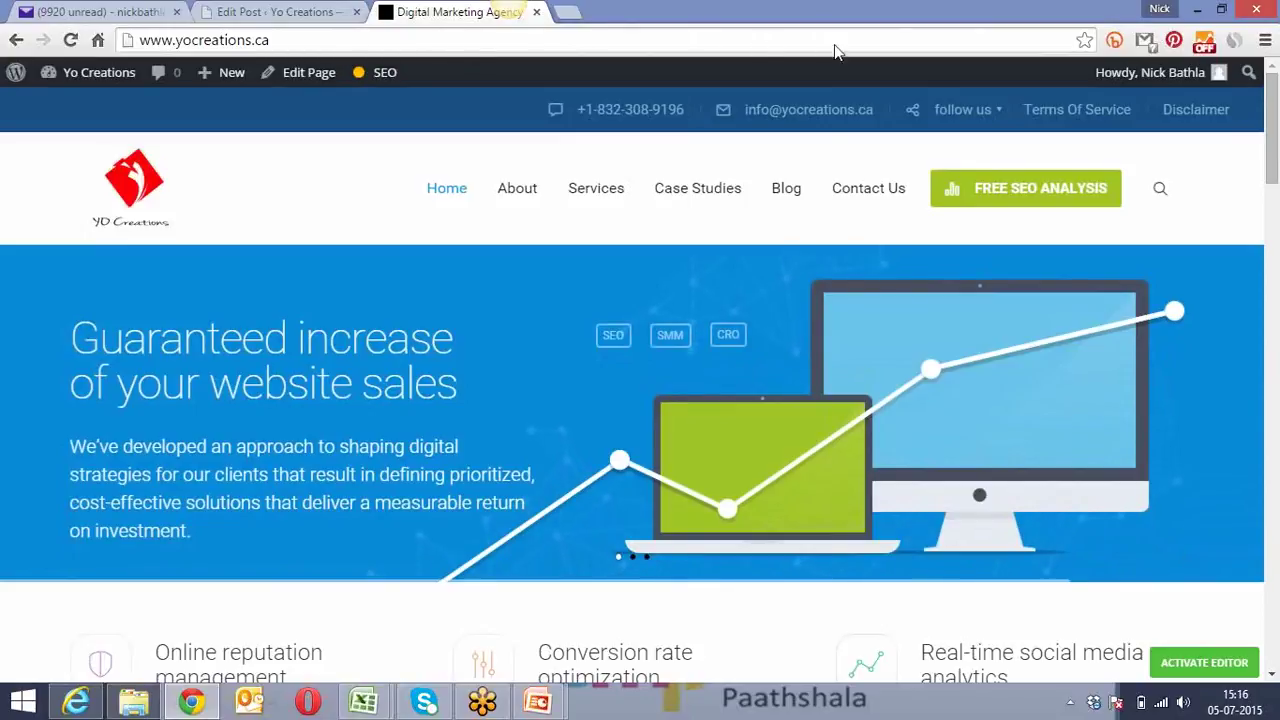
Show the Yo Creations Blog page, then start a new browser tab
click(786, 192)
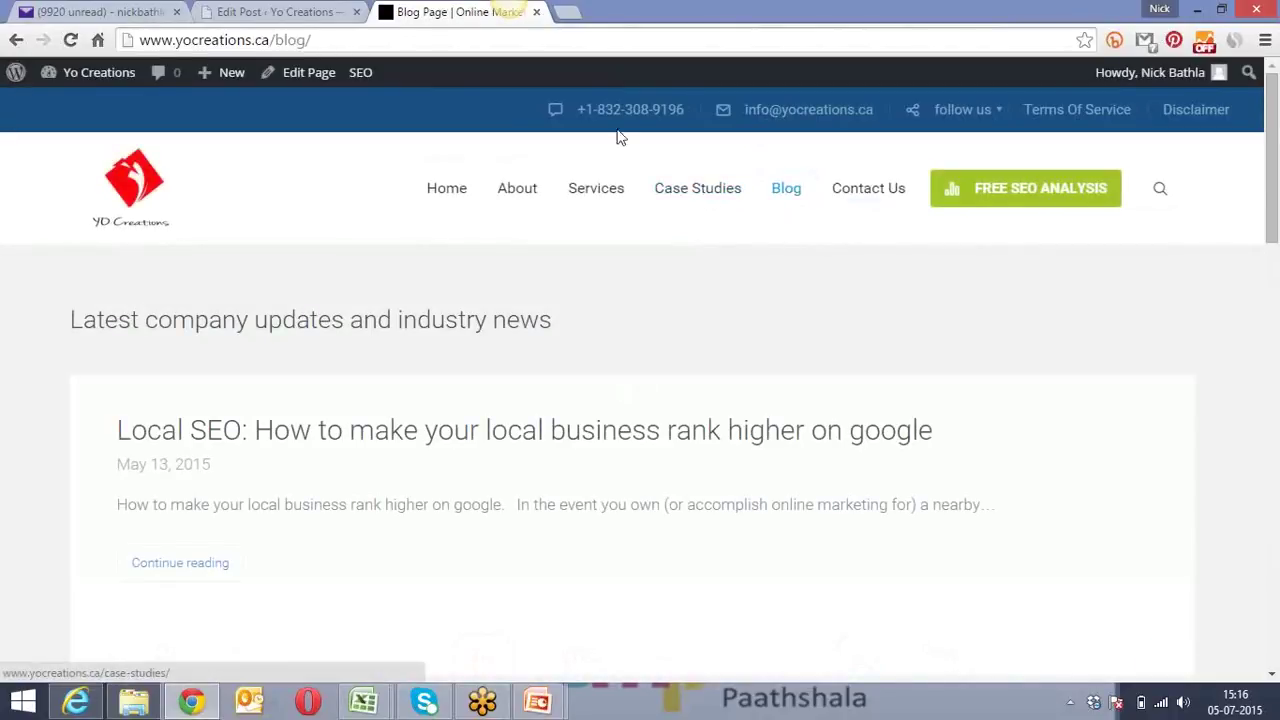
click(566, 14)
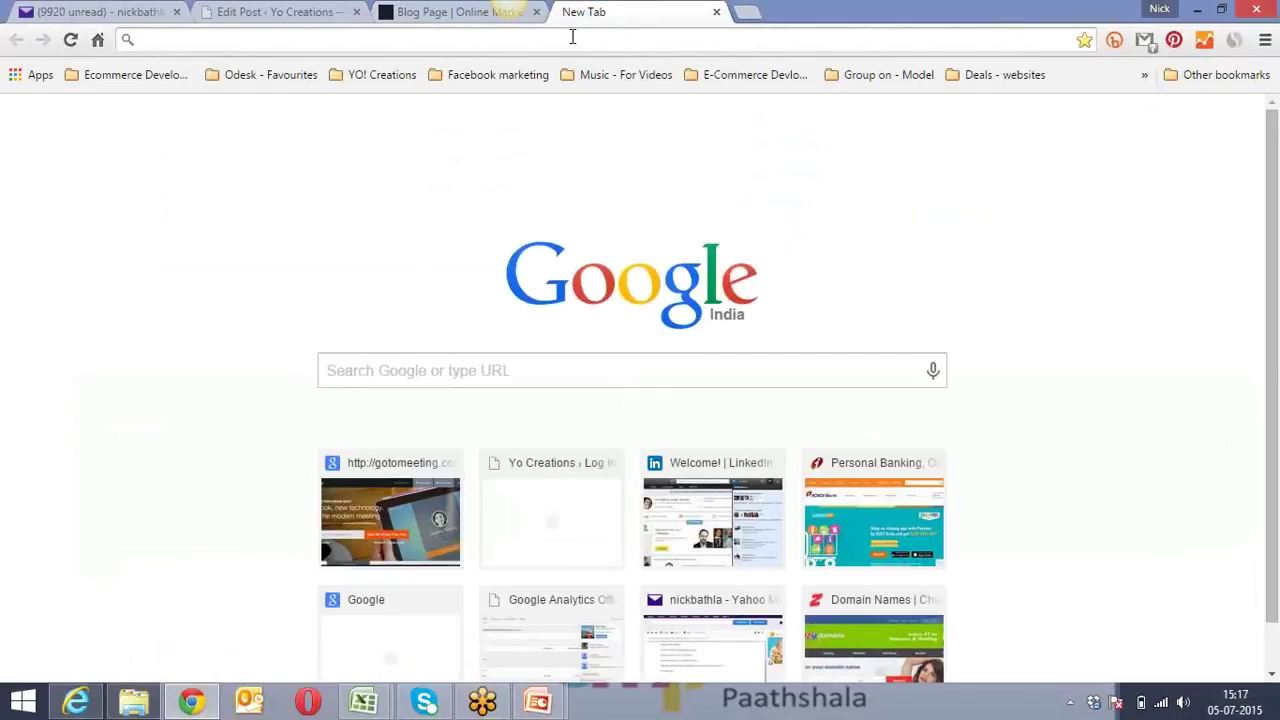
Go to youtube.com and search for 'digital marketing paathshala'
text(youtube.com)
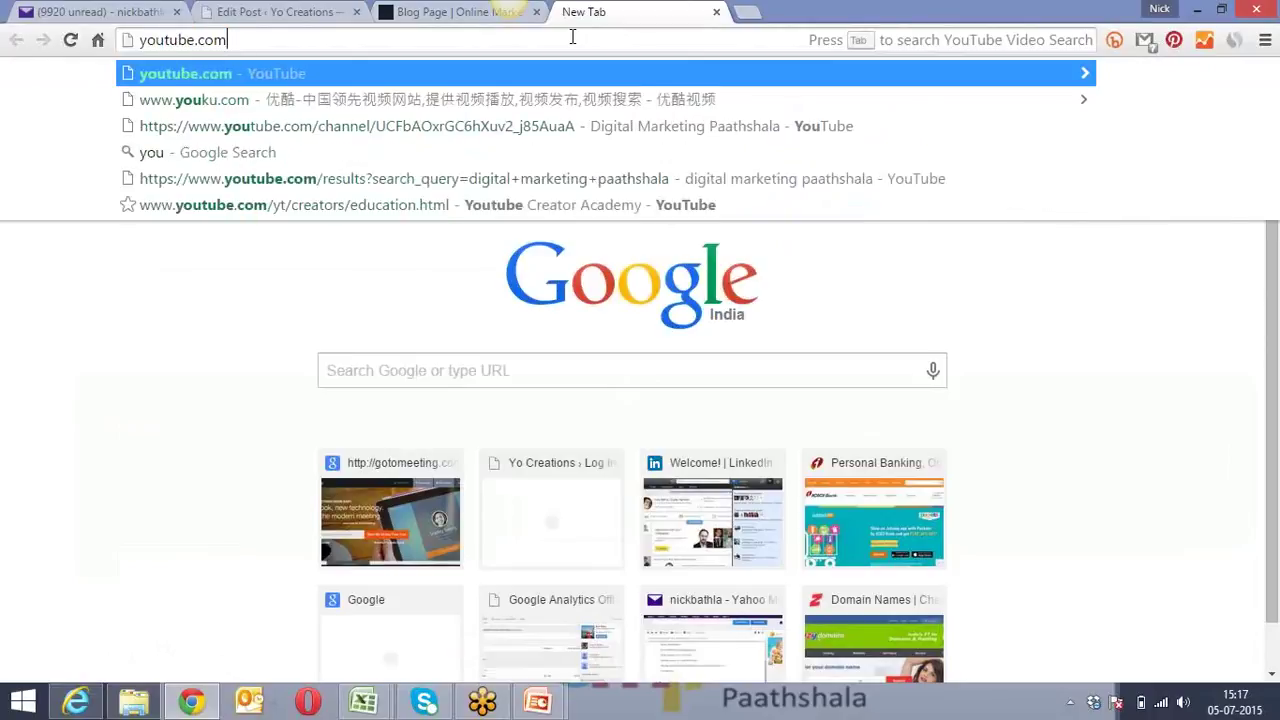
key(Return)
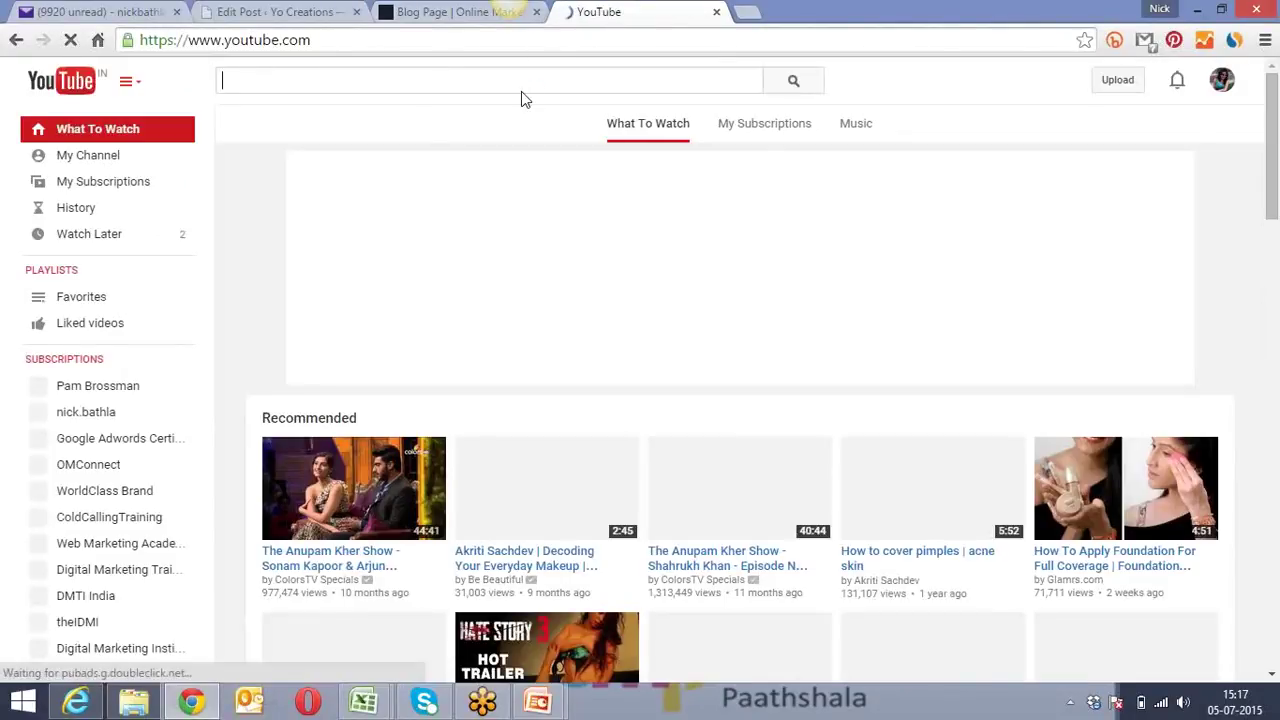
text(di)
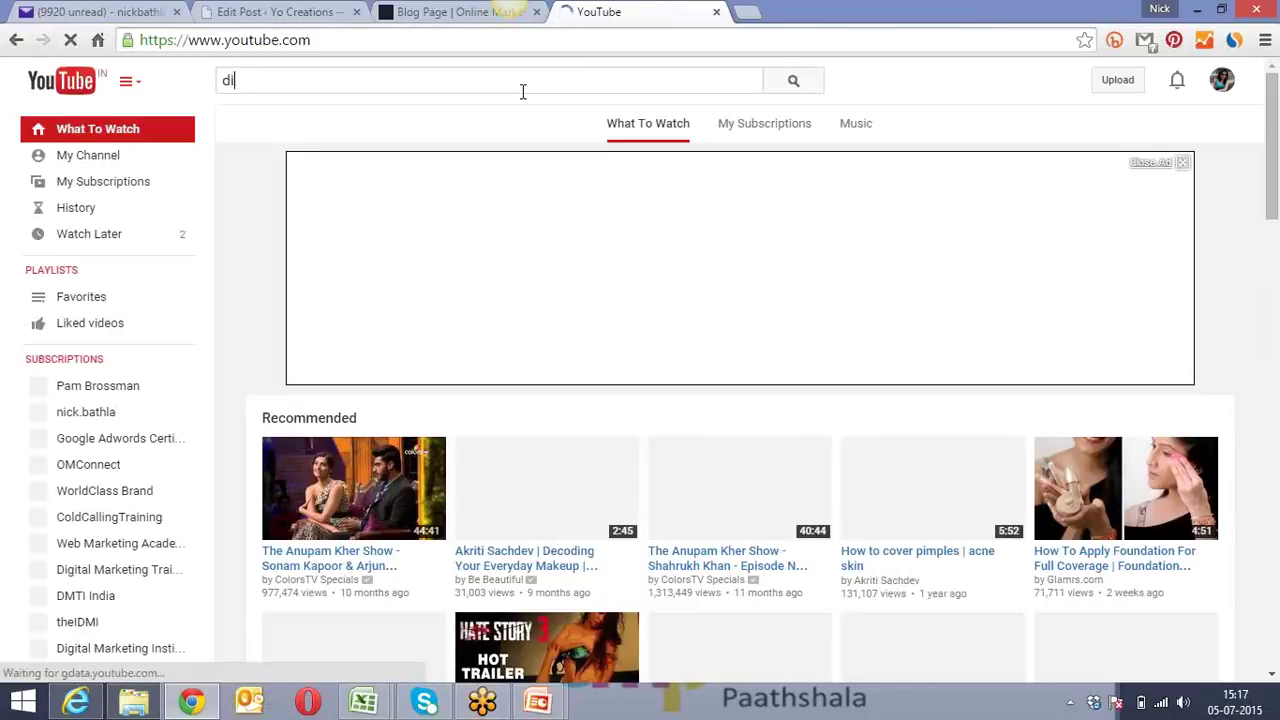
text(gital marketi)
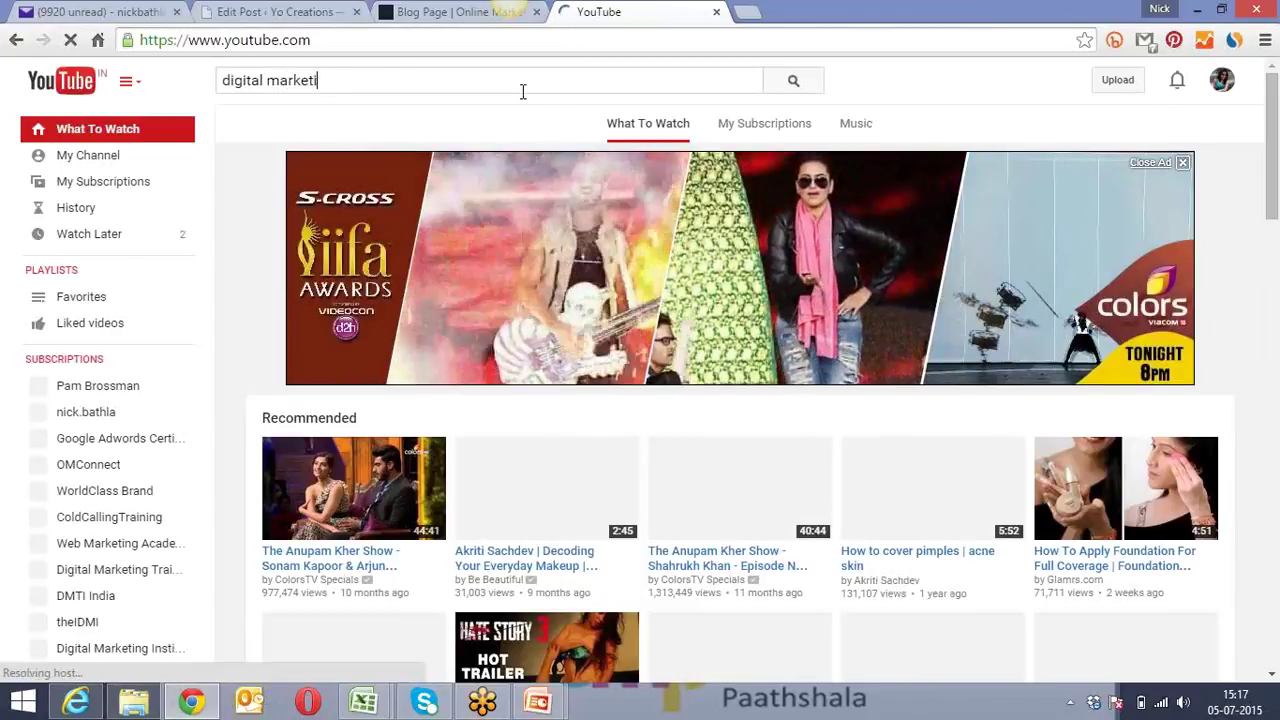
text(ng paathshala)
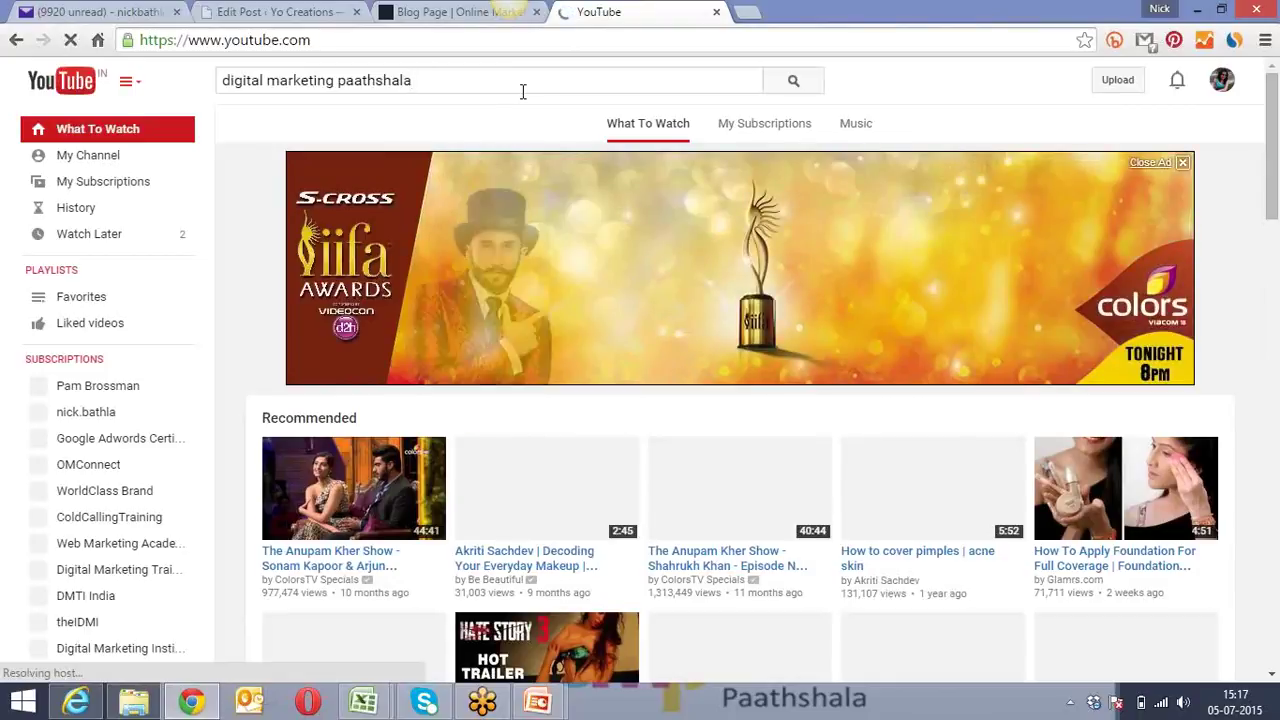
key(Return)
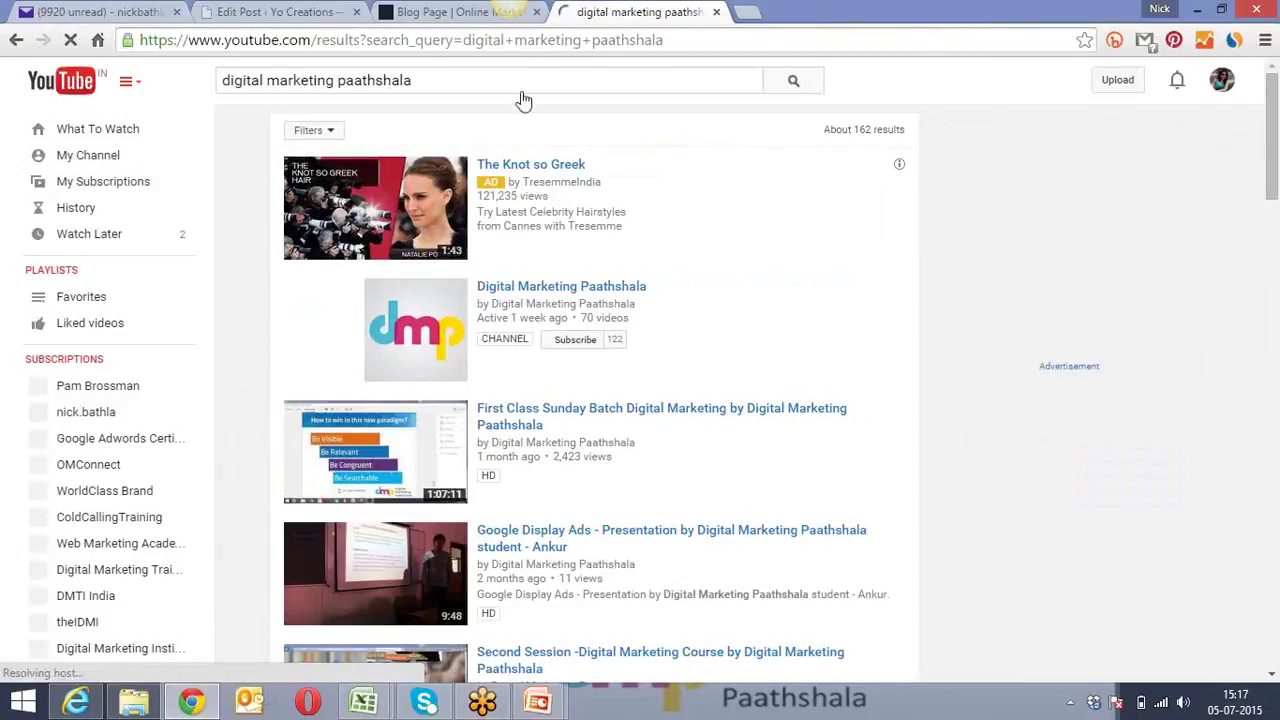
Open the Digital Marketing Paathshala channel's Sunday Batch playlist, then return to the blog tab
click(605, 289)
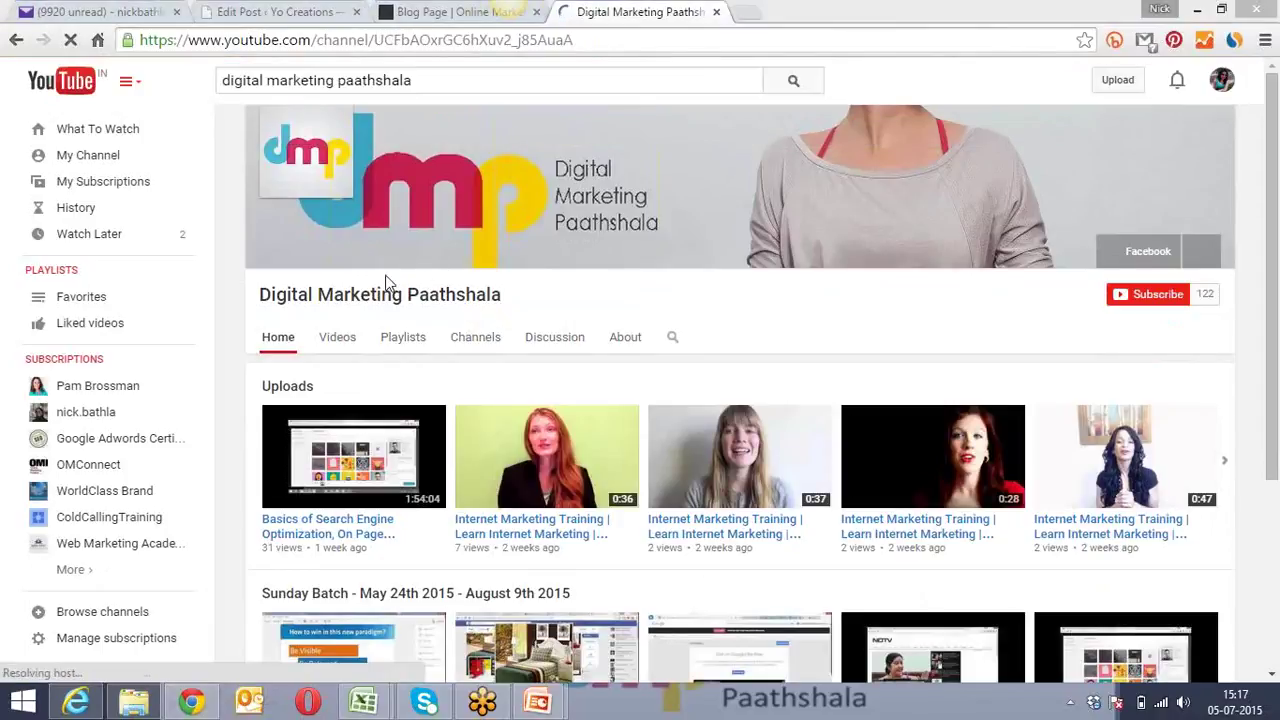
click(331, 347)
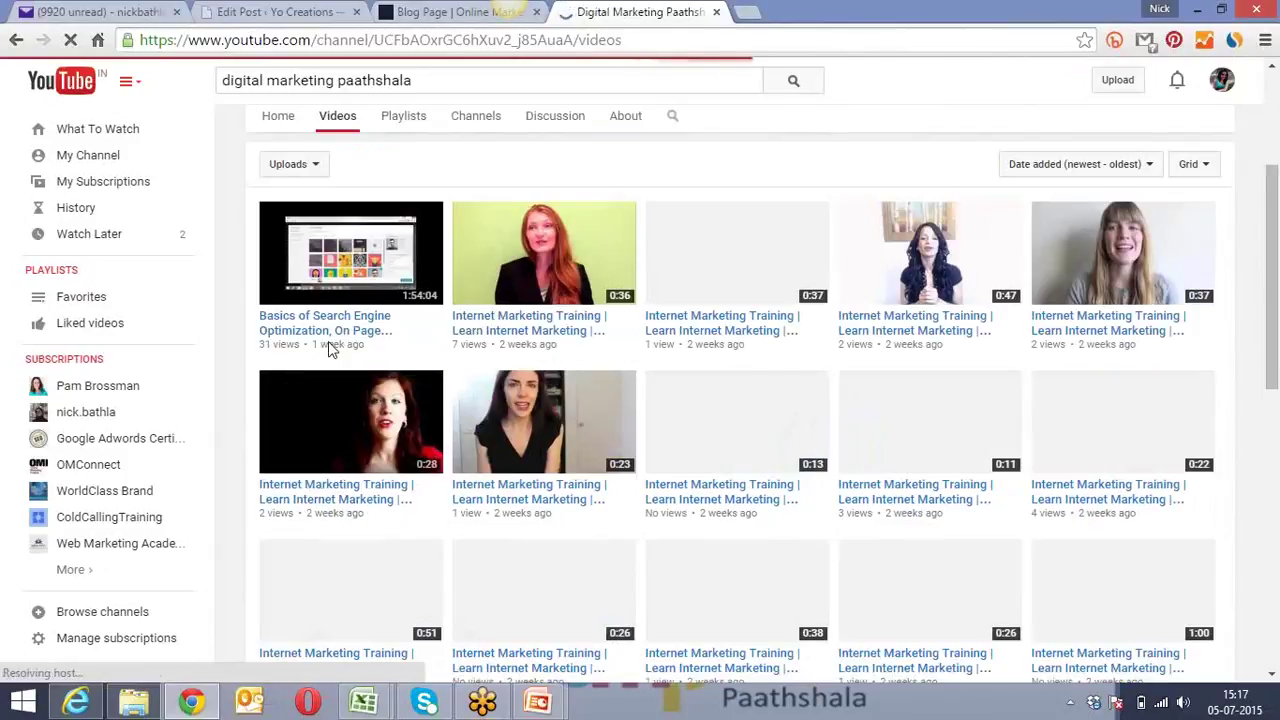
click(398, 134)
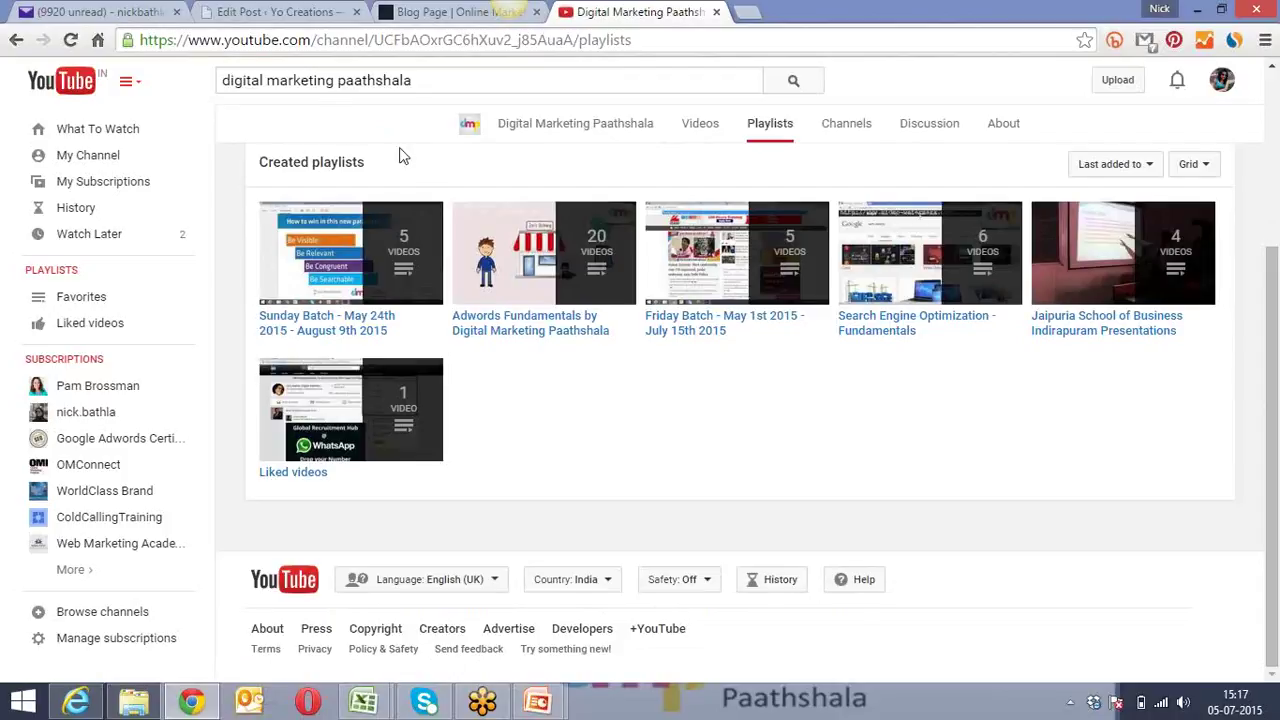
click(329, 322)
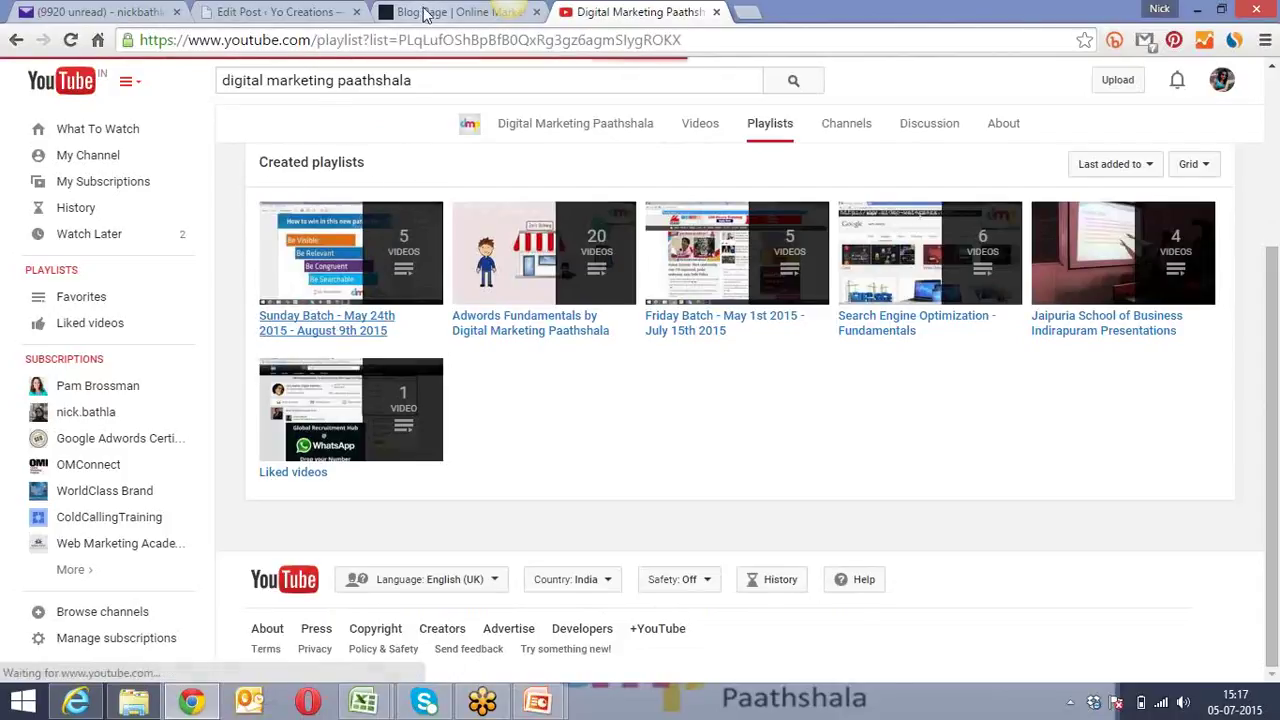
click(420, 12)
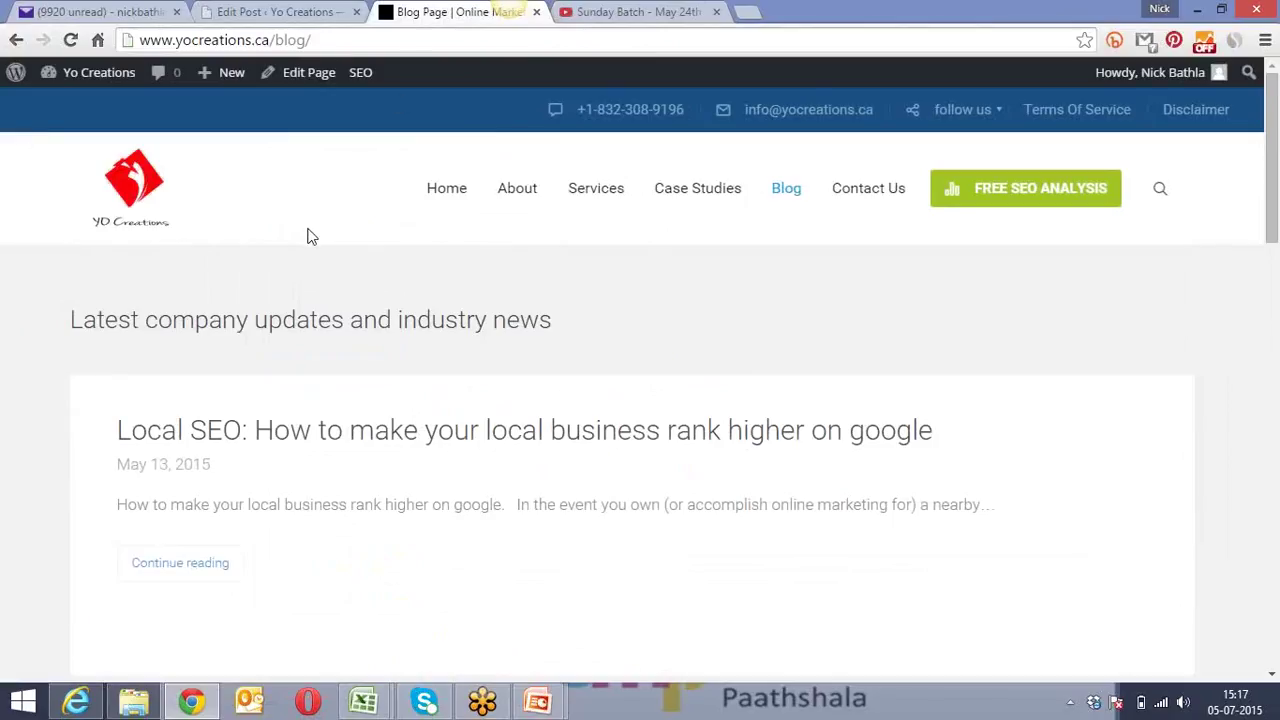
View the full live Local SEO post, then return to the Edit Post tab
scroll(310, 238, down, 2)
click(170, 388)
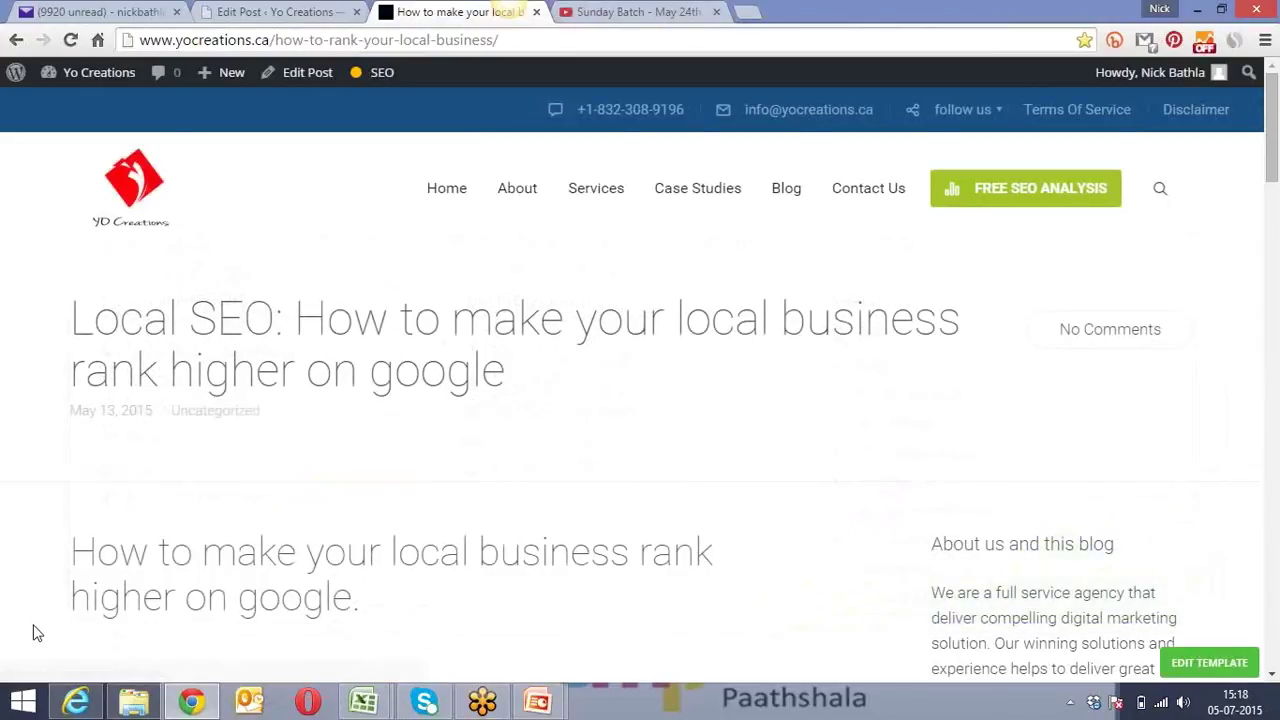
scroll(32, 633, down, 3)
scroll(32, 633, down, 1)
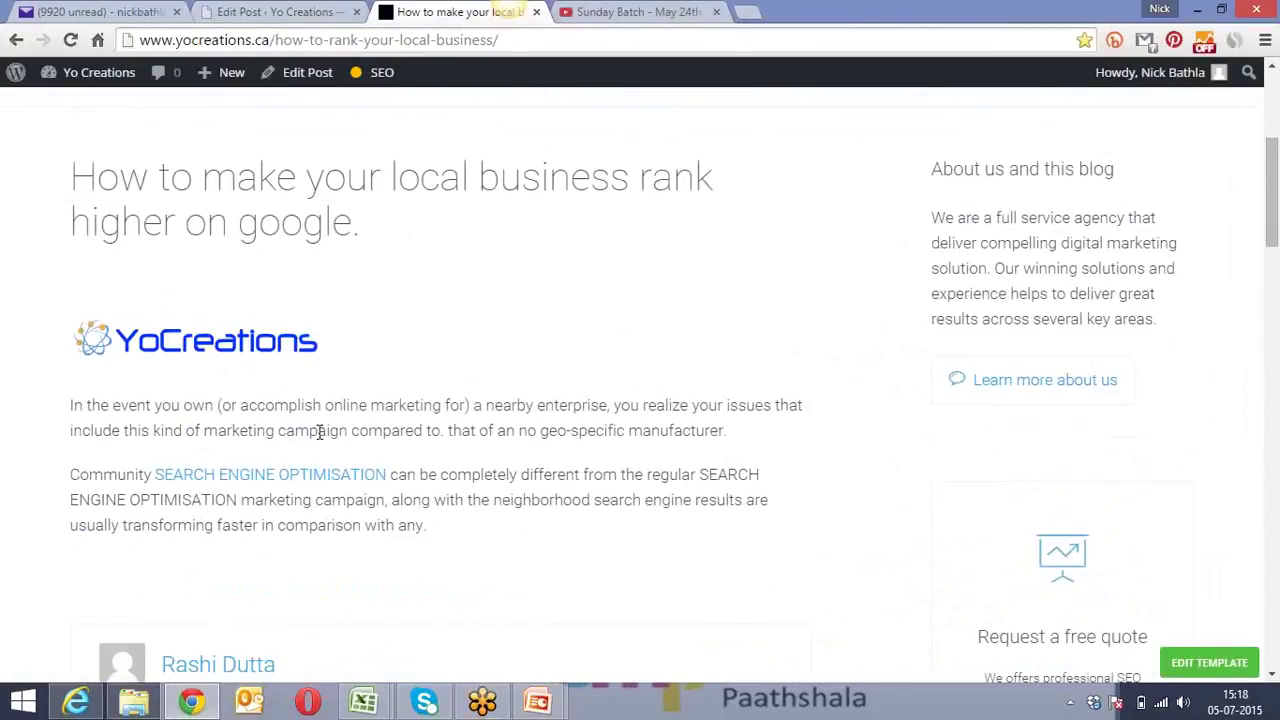
click(300, 12)
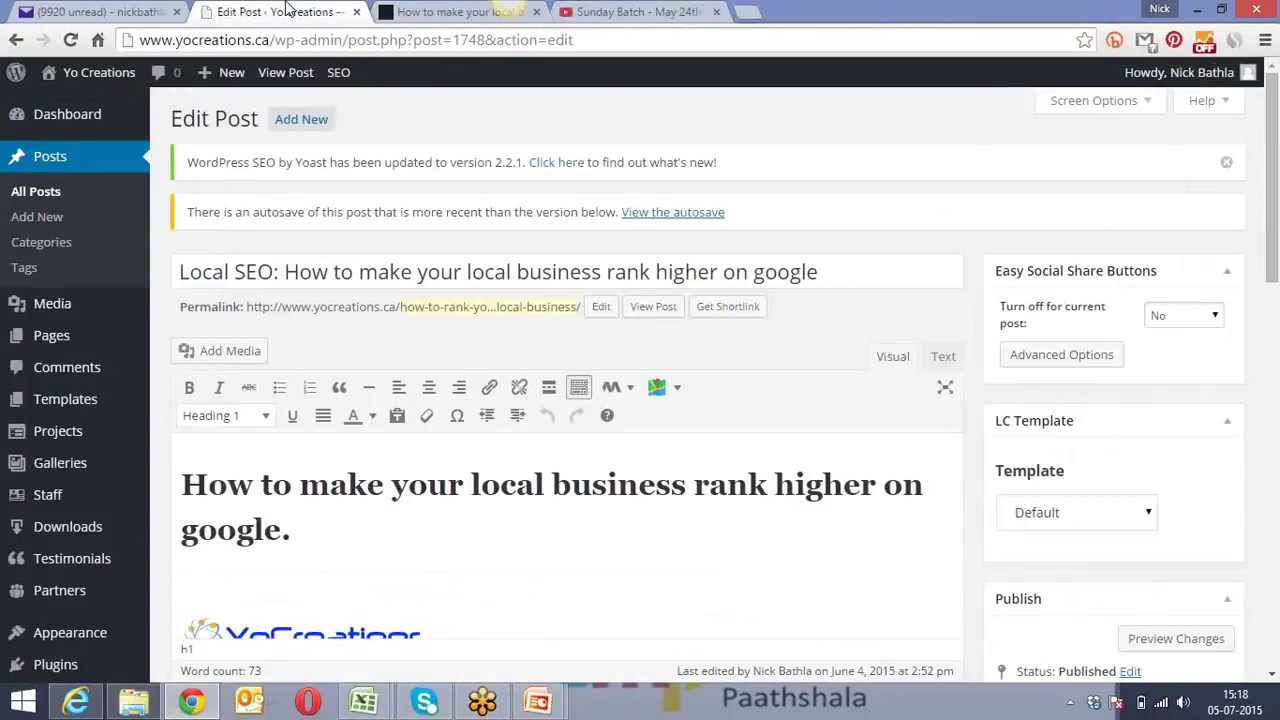
scroll(406, 347, down, 4)
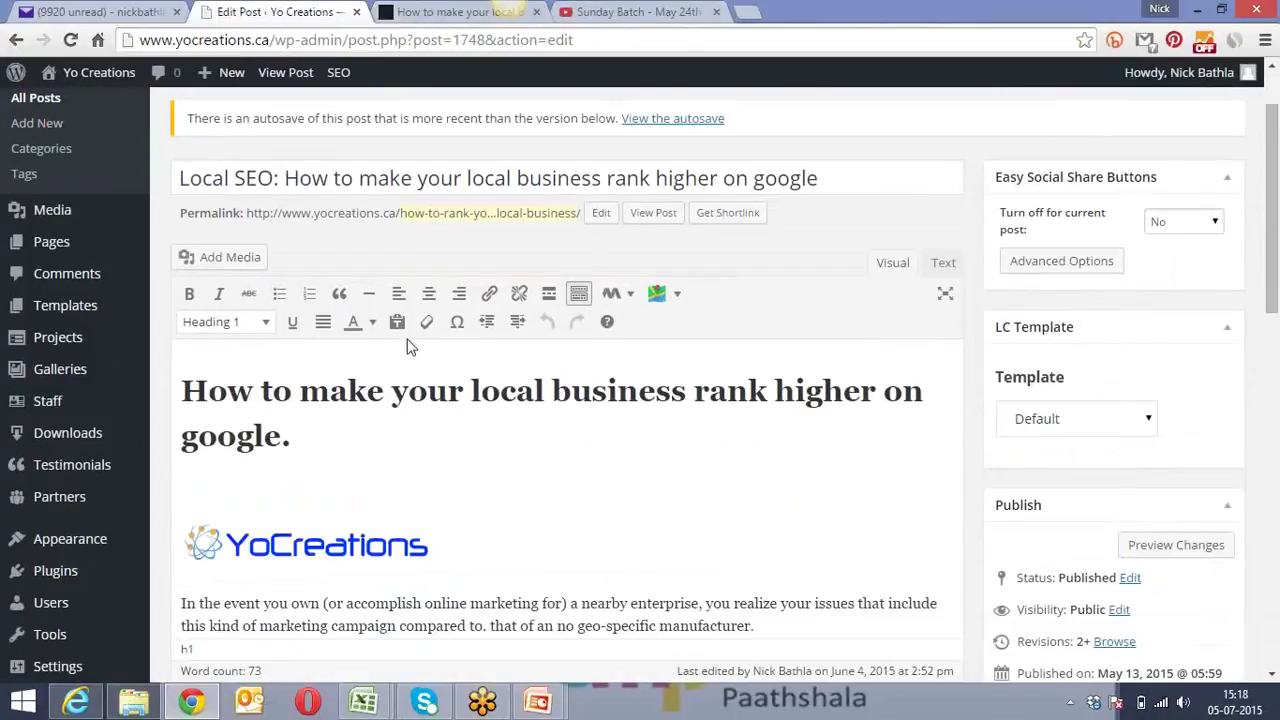
scroll(400, 335, up, 2)
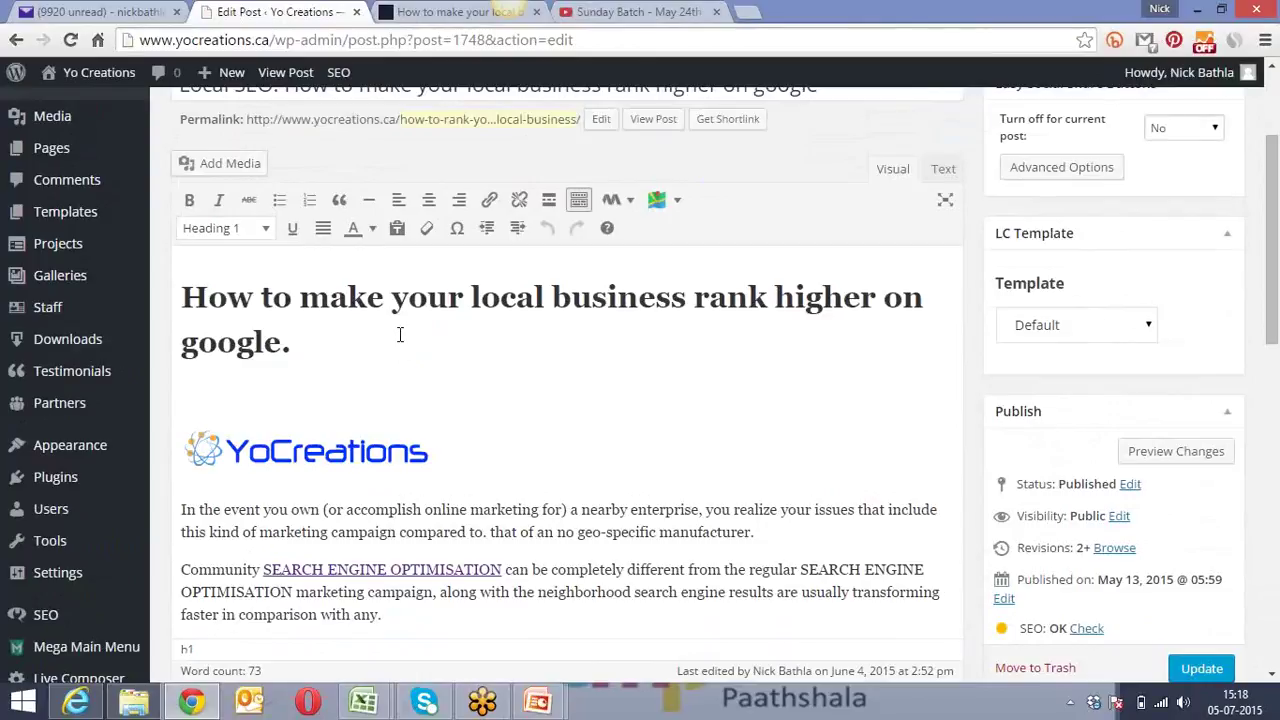
triple_click(316, 350)
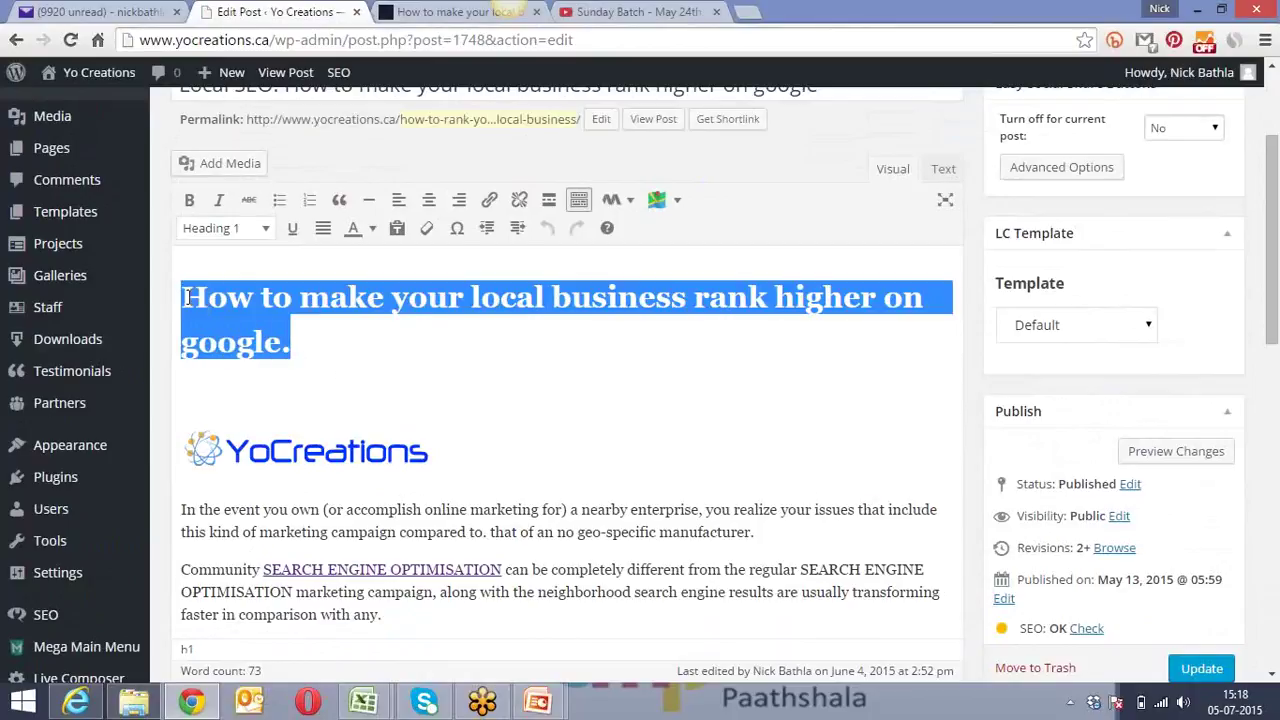
click(287, 452)
scroll(306, 455, down, 1)
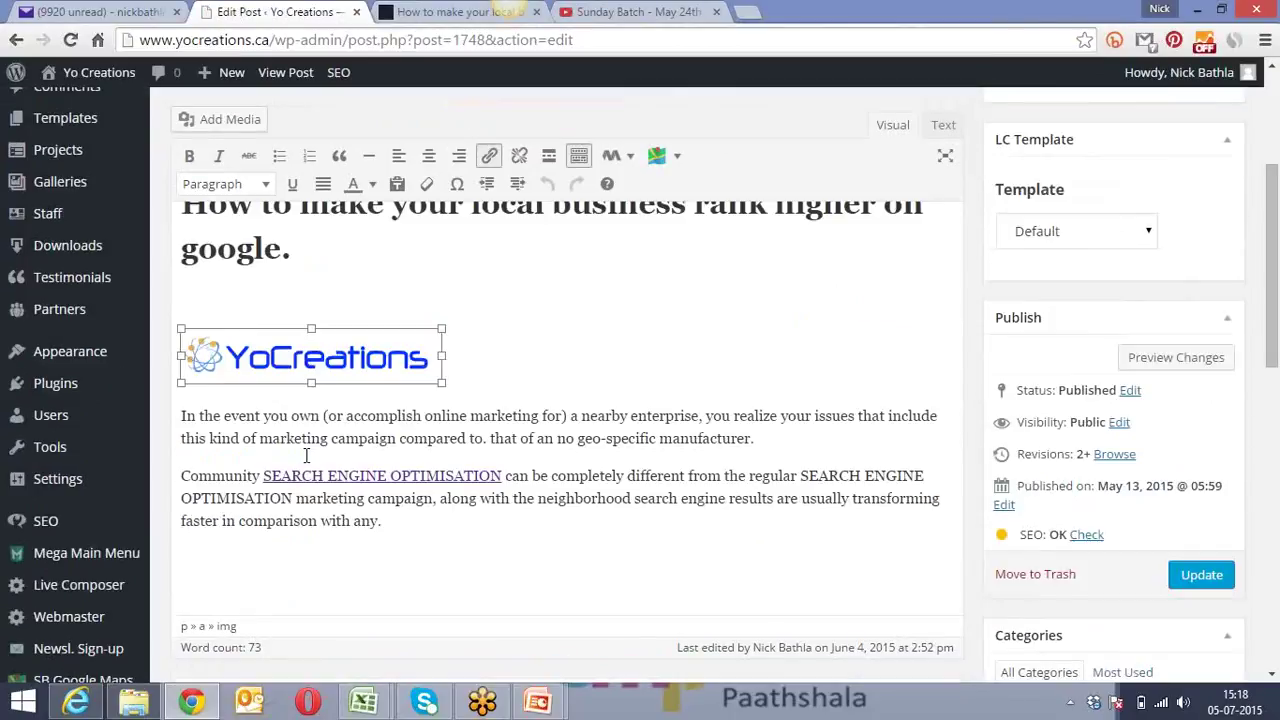
drag(199, 415, 346, 521)
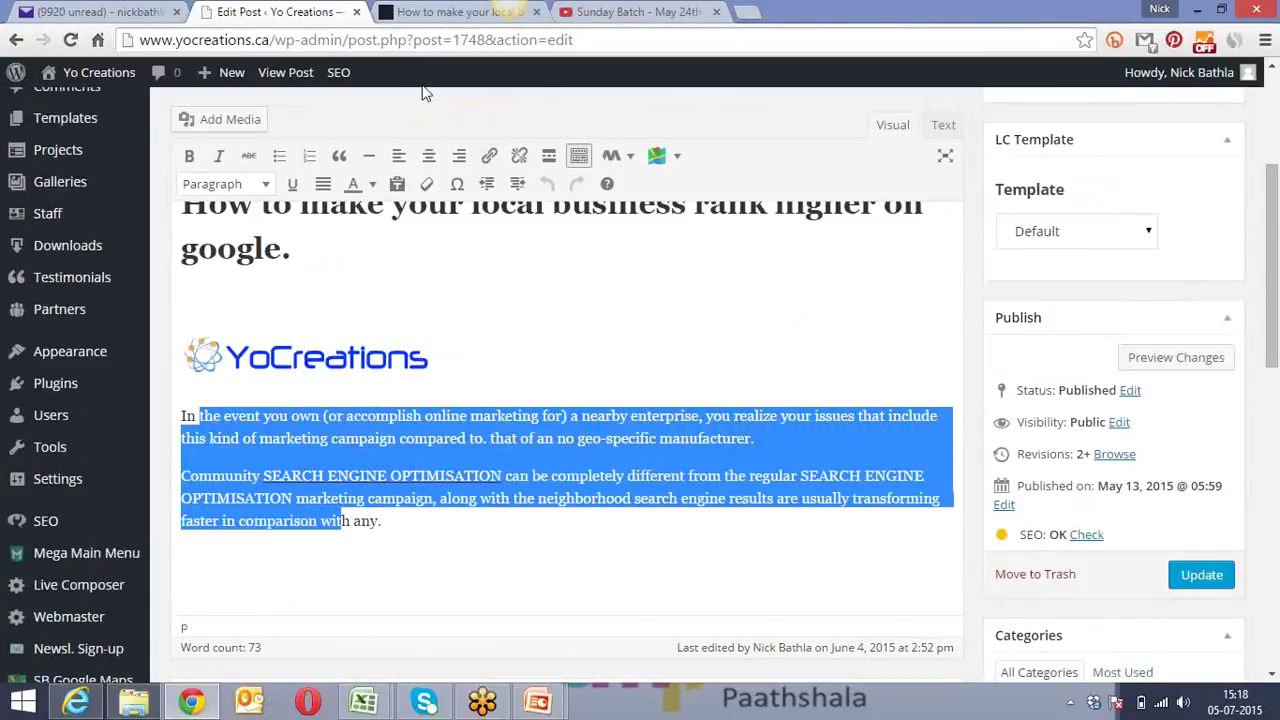
click(420, 12)
drag(172, 405, 443, 531)
triple_click(446, 552)
click(282, 11)
click(494, 341)
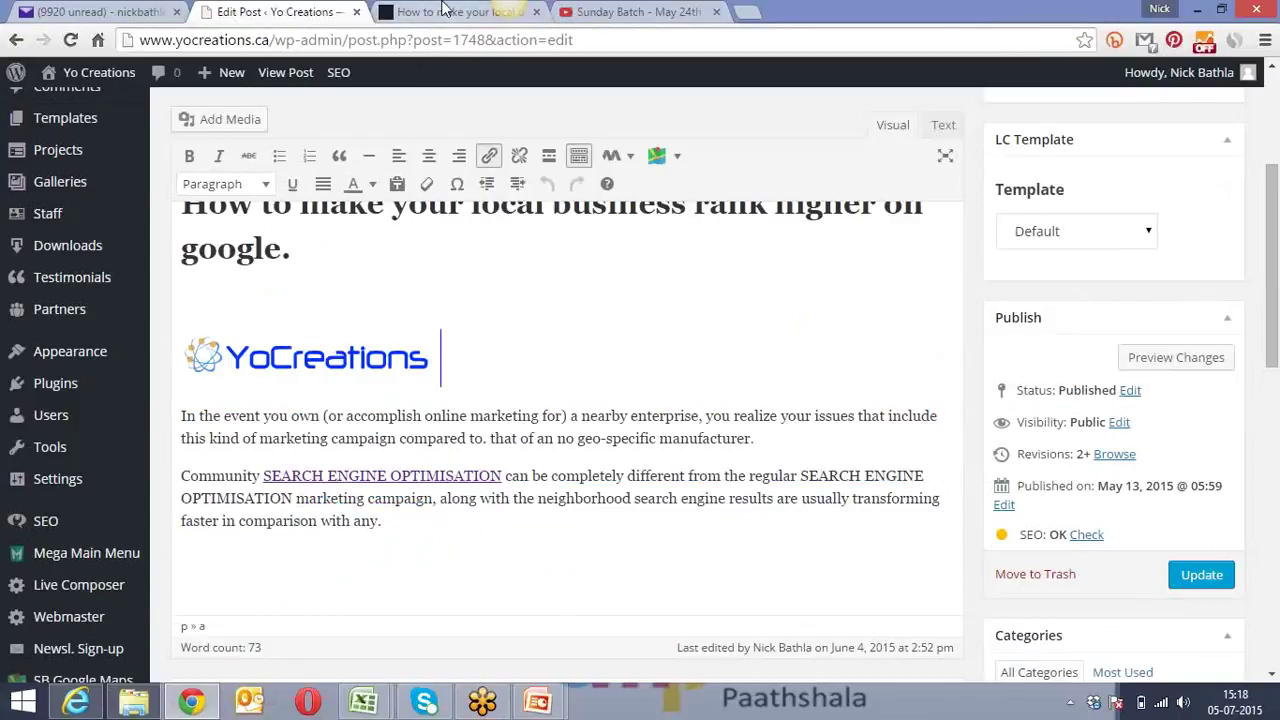
click(445, 11)
click(300, 11)
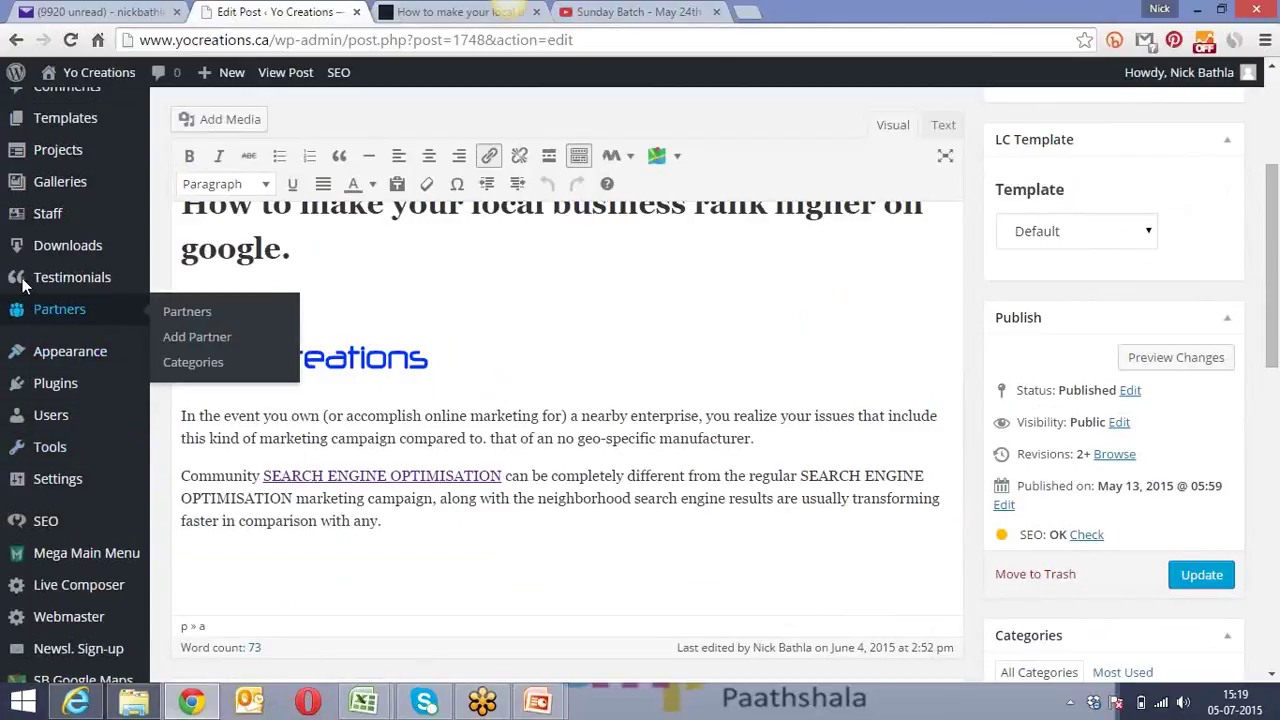
click(16, 560)
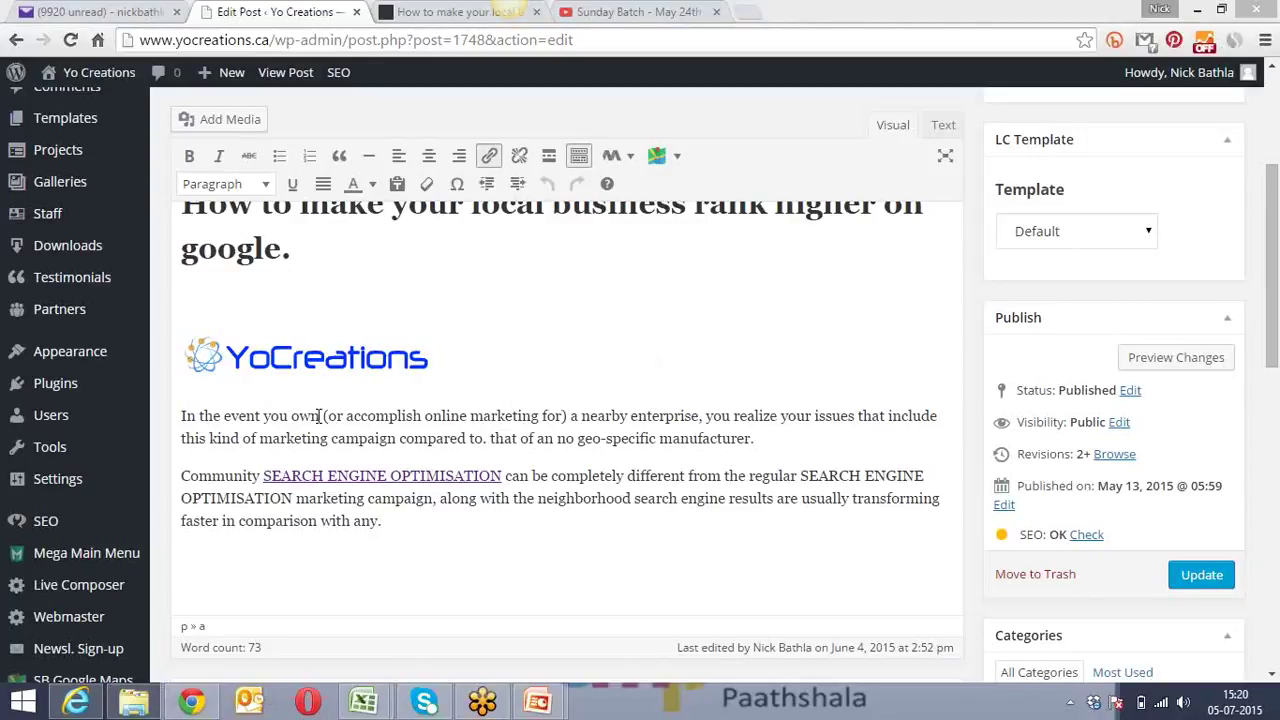
Select the words 'event you own' in the first paragraph
drag(224, 415, 318, 415)
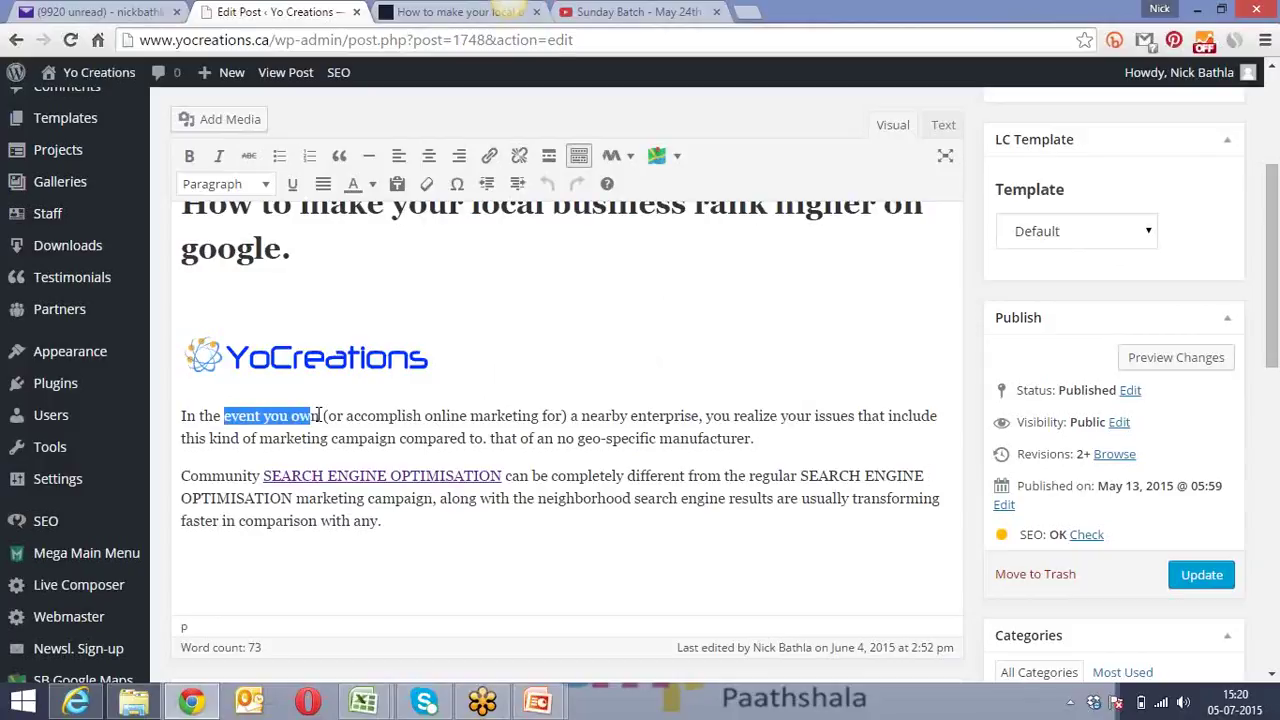
drag(318, 415, 321, 415)
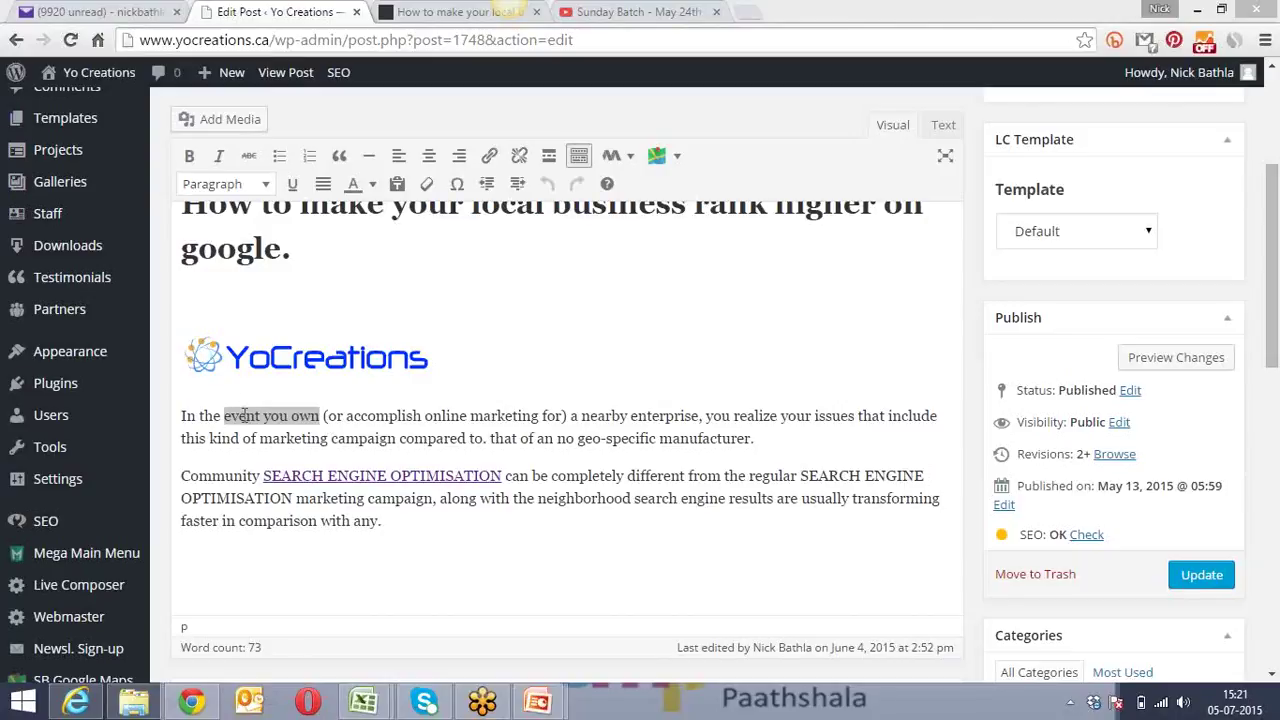
click(491, 157)
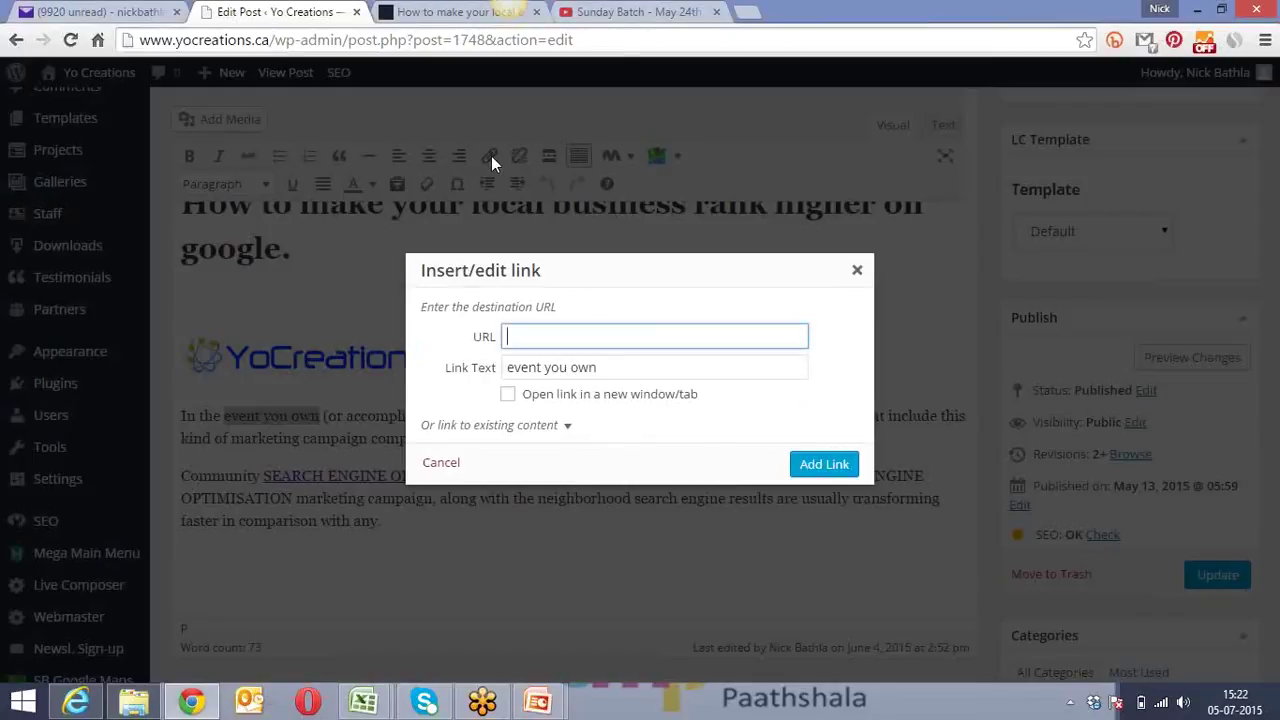
text(http://www.dmpaathshala.com)
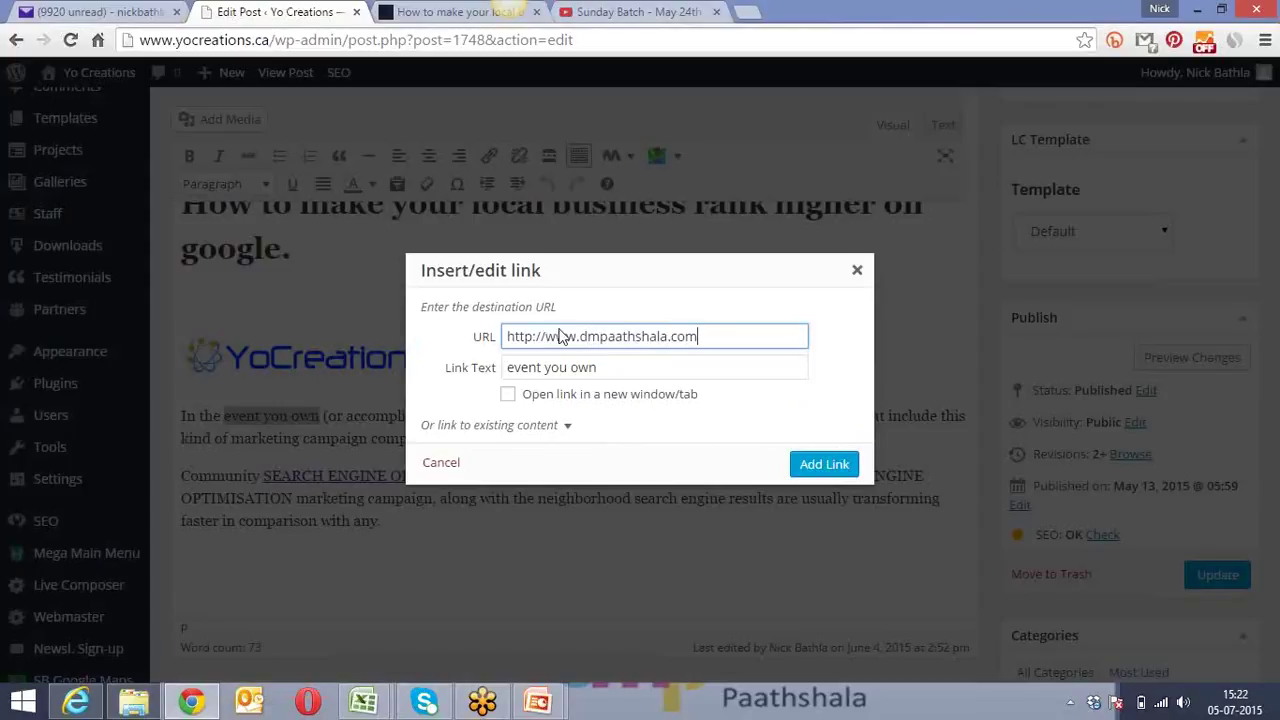
click(606, 271)
mouse_move(530, 270)
mouse_down()
mouse_move(459, 237)
mouse_move(543, 258)
mouse_up()
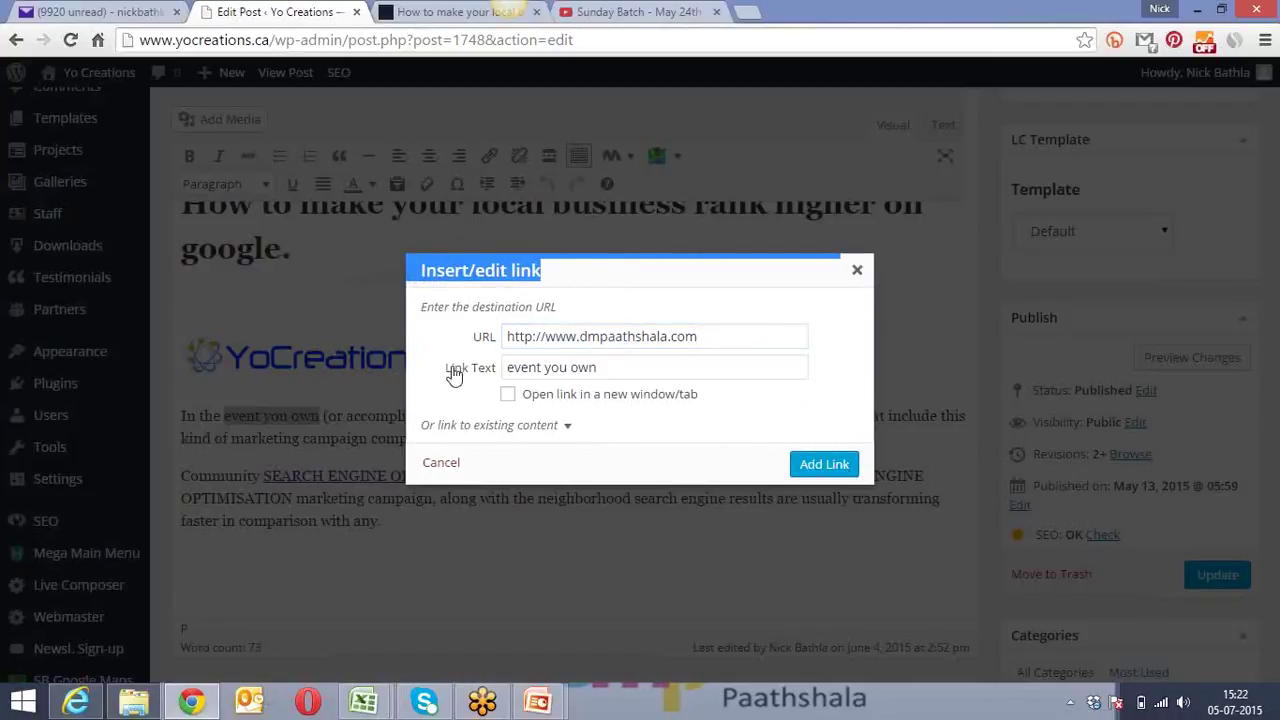
click(818, 466)
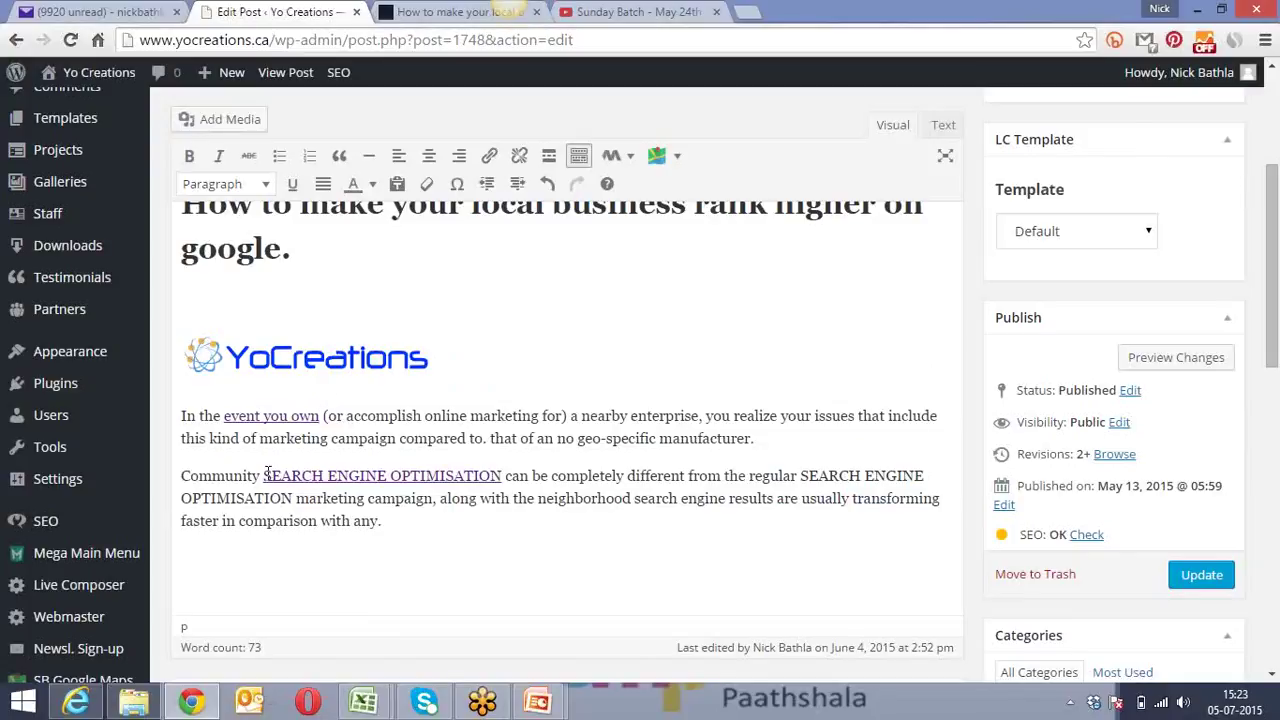
Select the linked text 'SEARCH ENGINE OPTIMISATION' in the second paragraph
drag(267, 475, 503, 461)
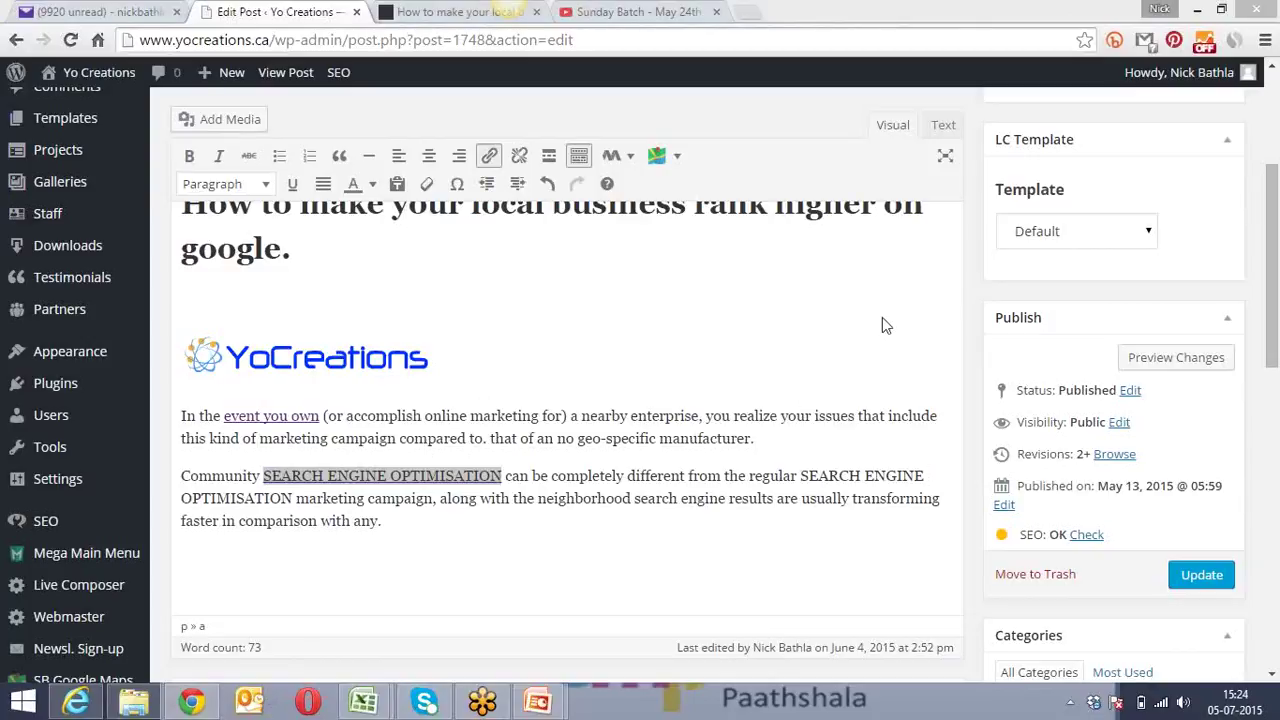
click(621, 346)
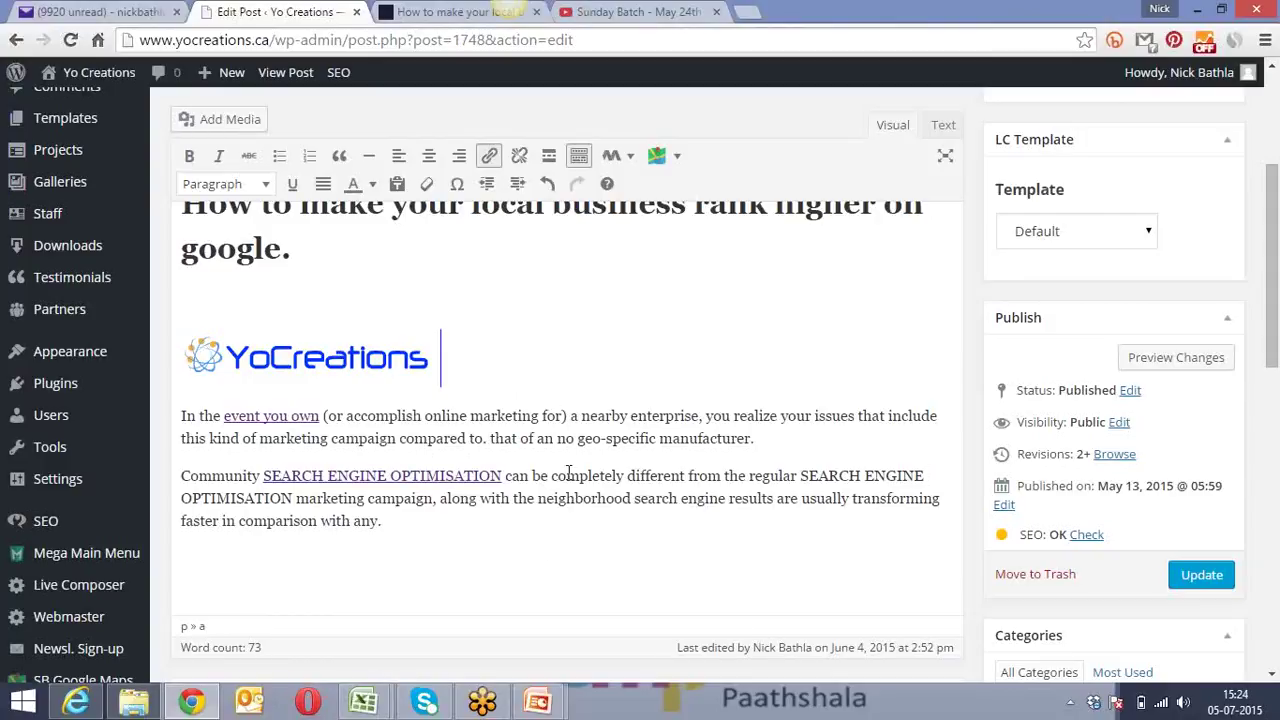
mouse_move(540, 704)
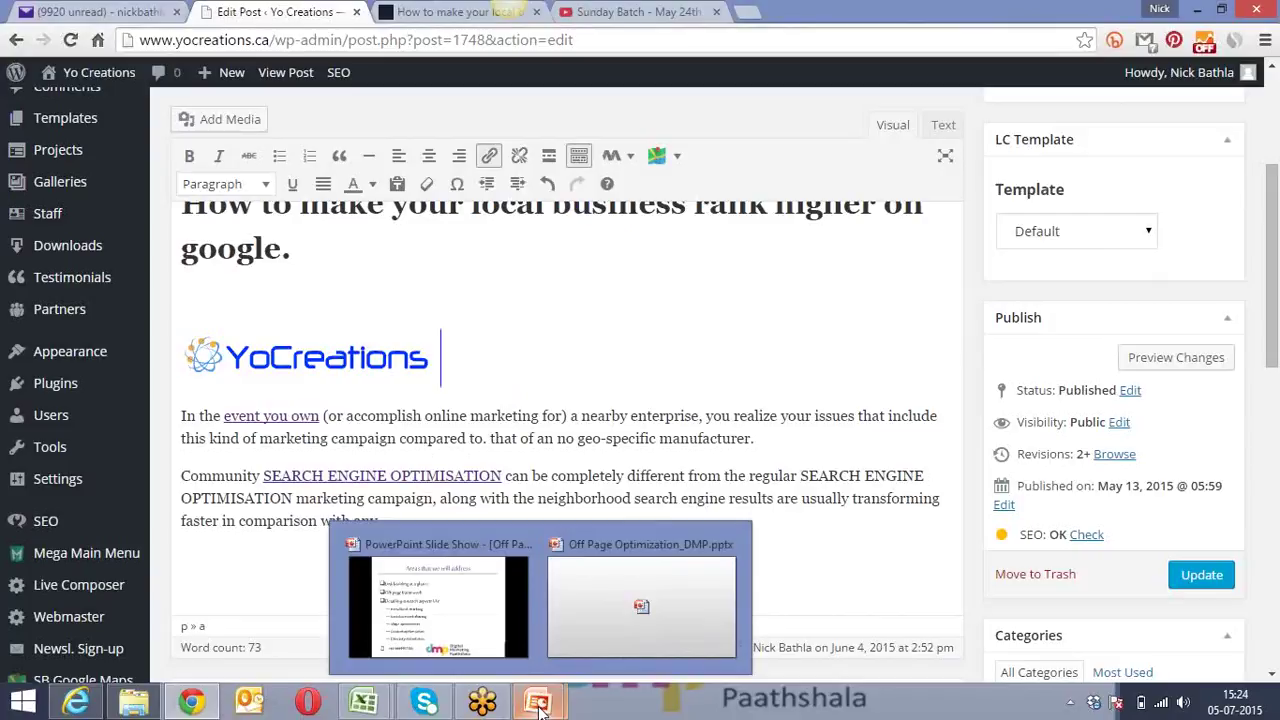
Bring up Off Page Optimization_DMP.pptx and start its slide show from slide 1
click(560, 598)
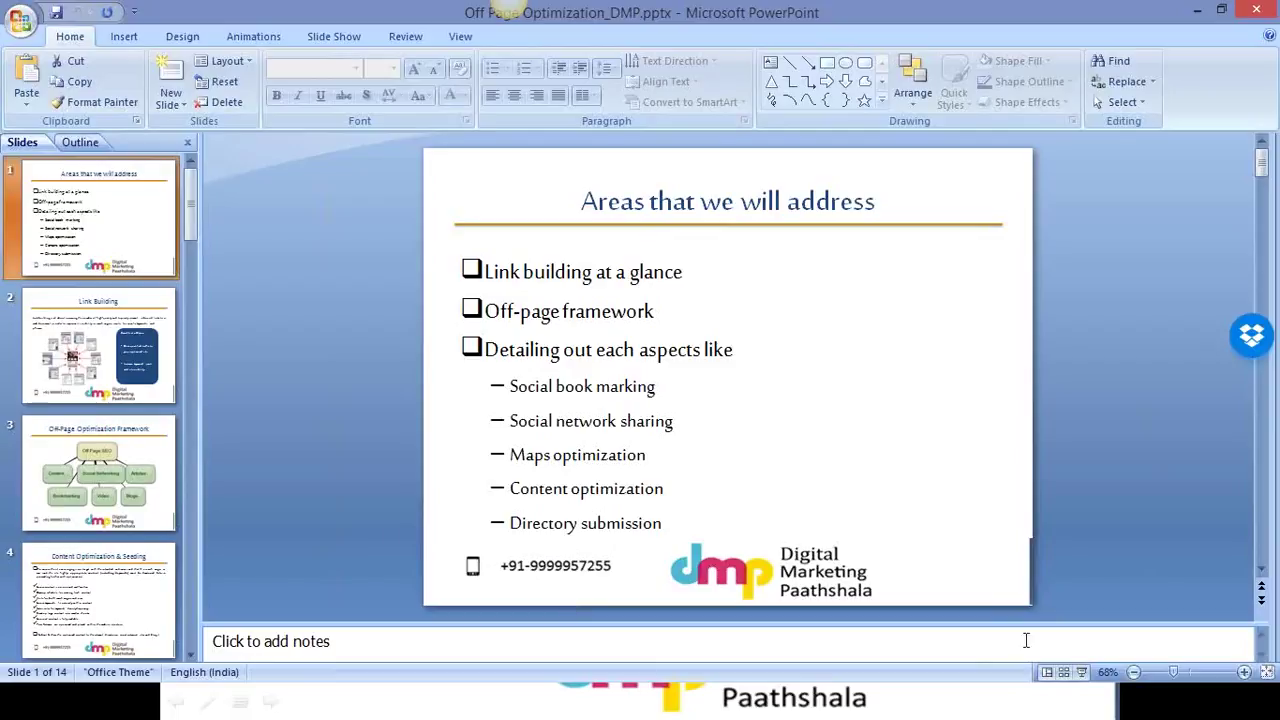
click(1081, 672)
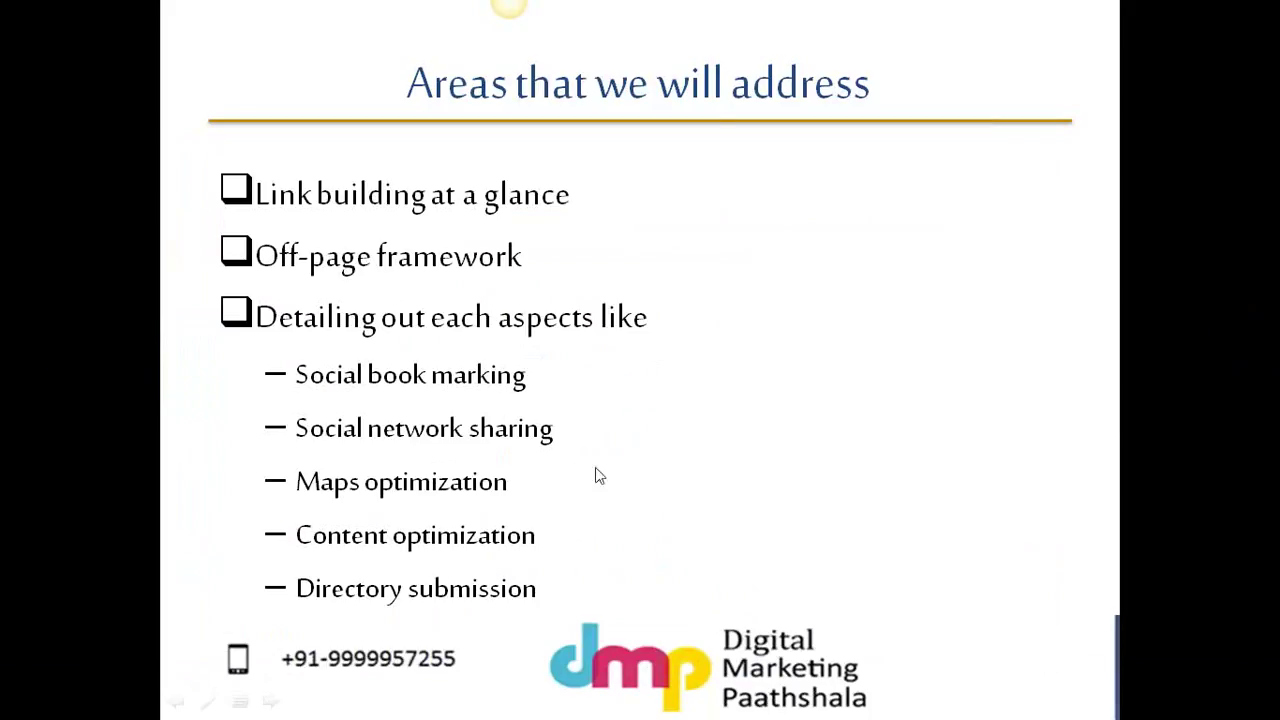
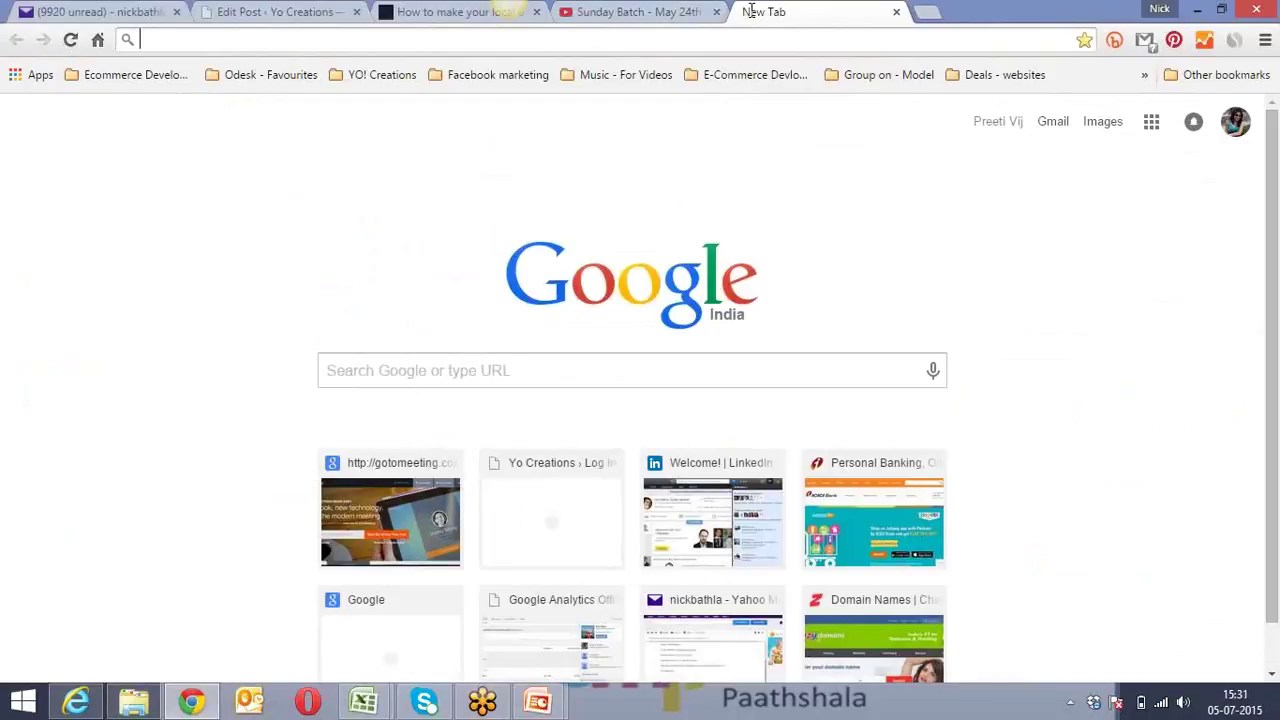
Load the dmpaathshala.com home page
key(Return)
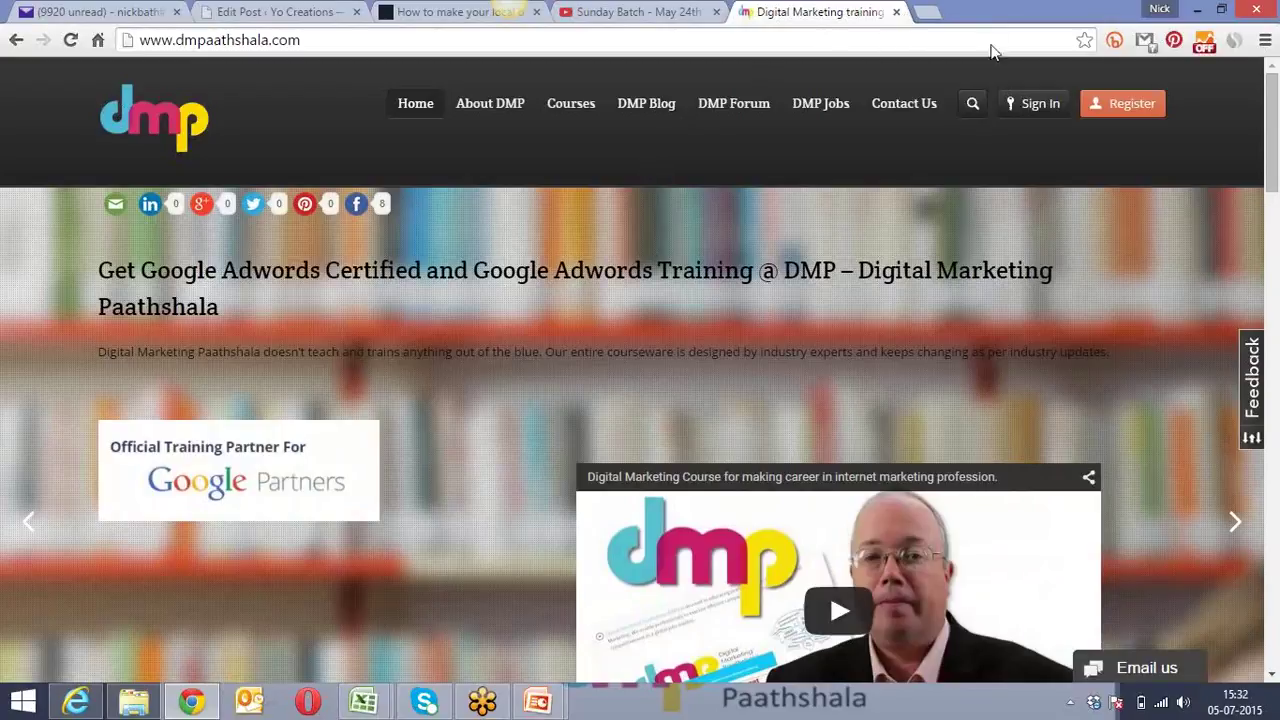
Go to the DMP Blog archives at dmpaathshala.com/category/news/ from the site's navigation
click(1155, 44)
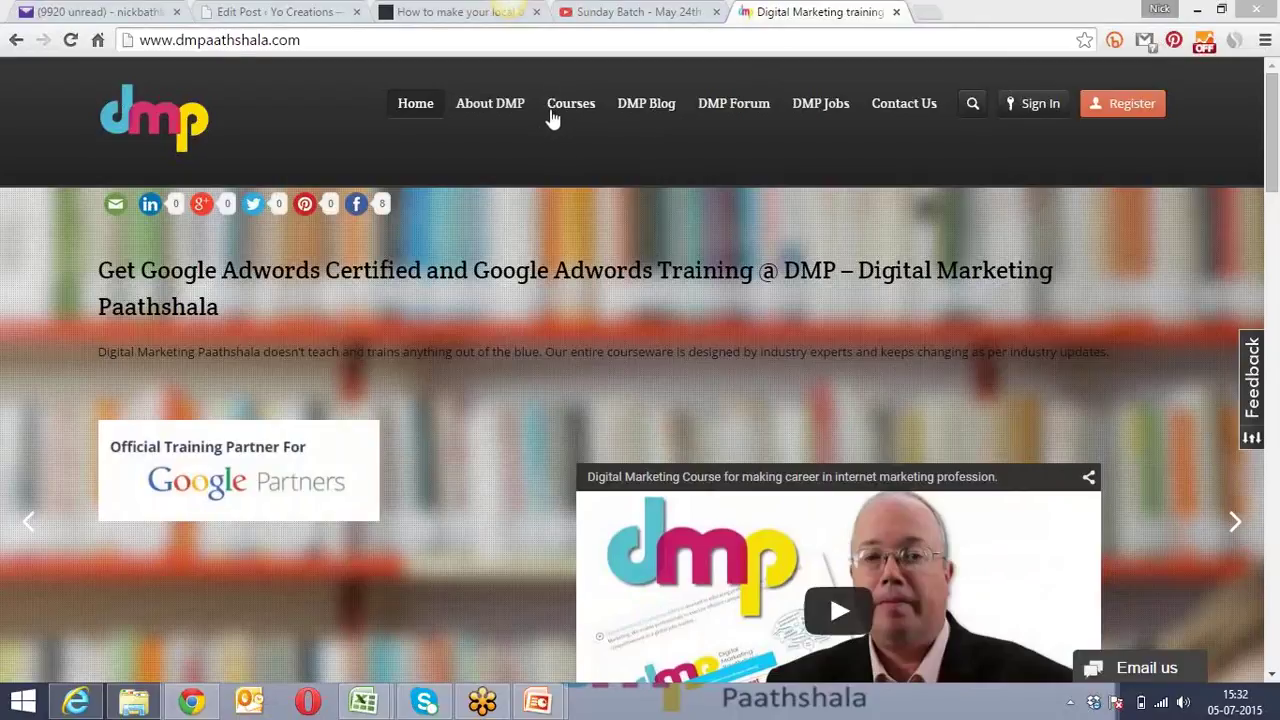
click(643, 108)
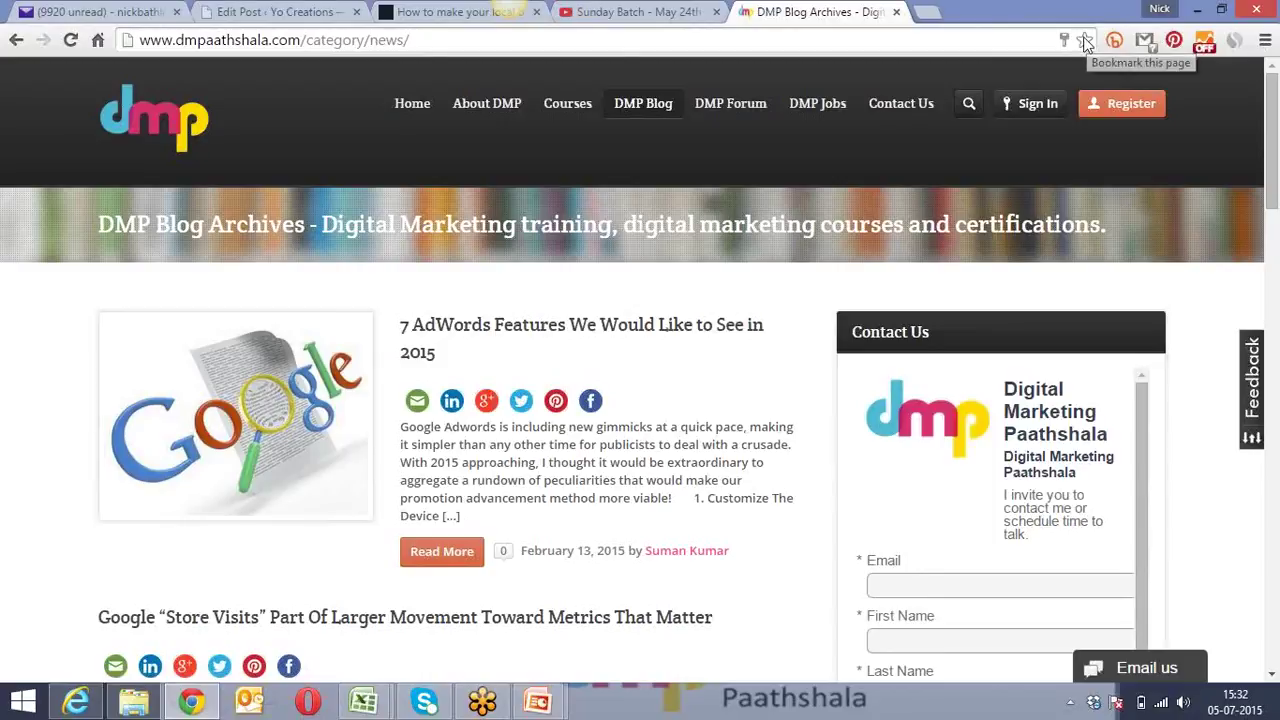
click(1085, 42)
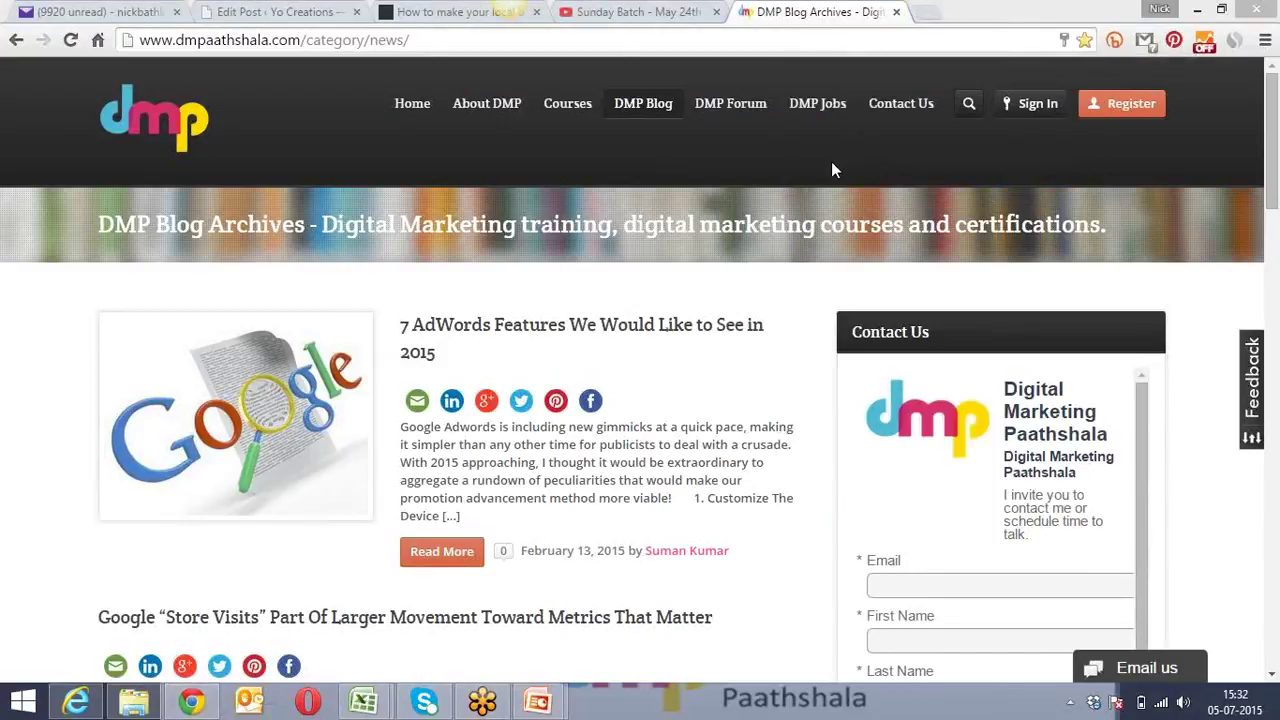
Bookmark the blog archives in the 'Yo Creations - want to read' folder, then start a new tab
click(1085, 42)
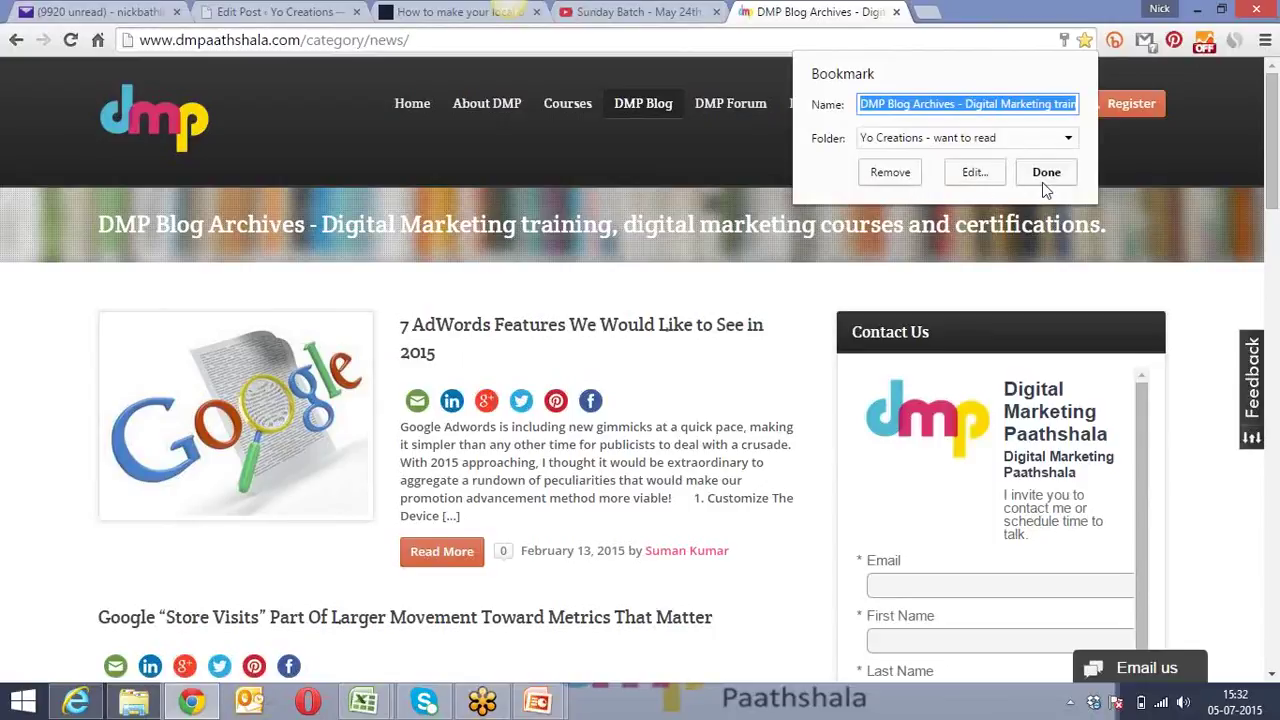
click(1174, 175)
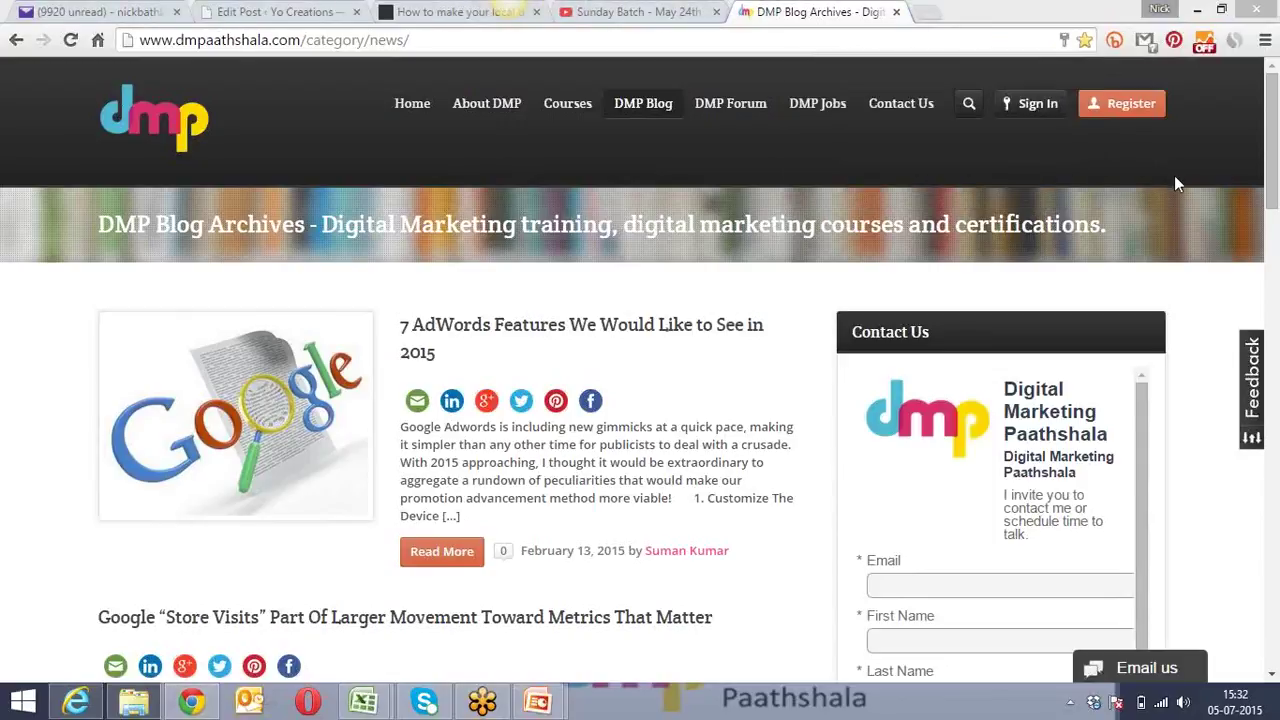
click(1084, 40)
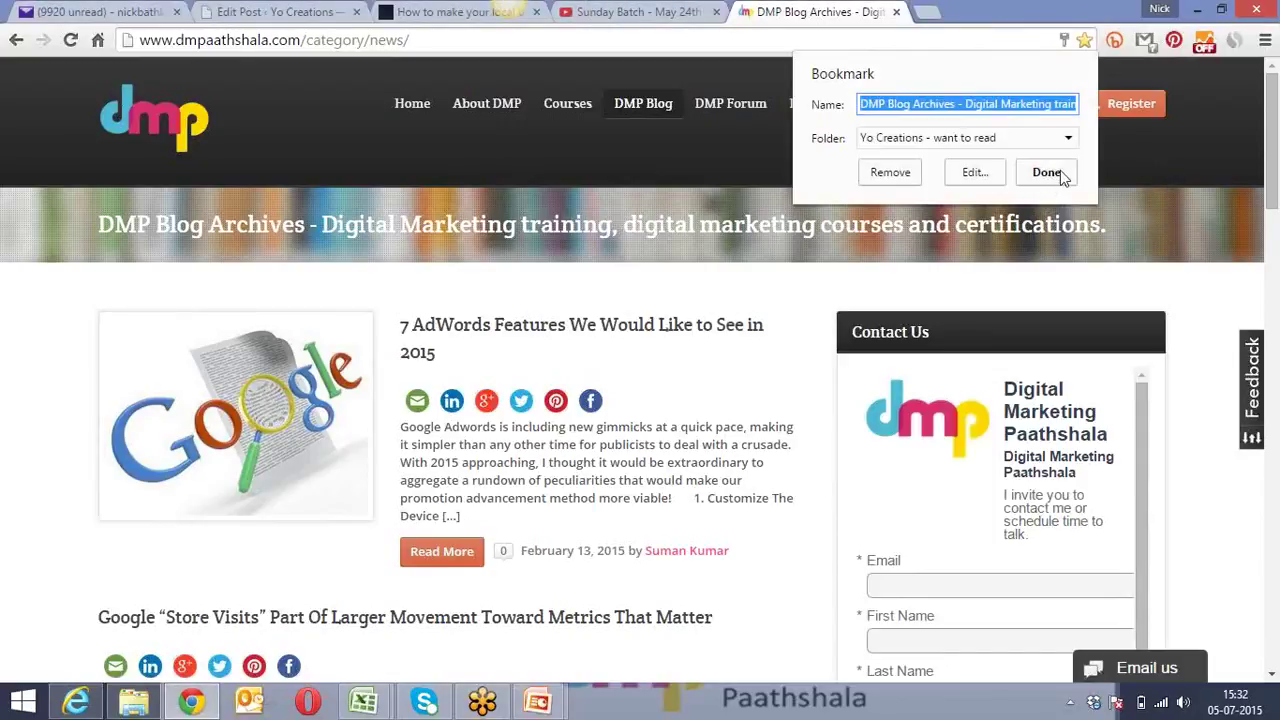
click(1117, 177)
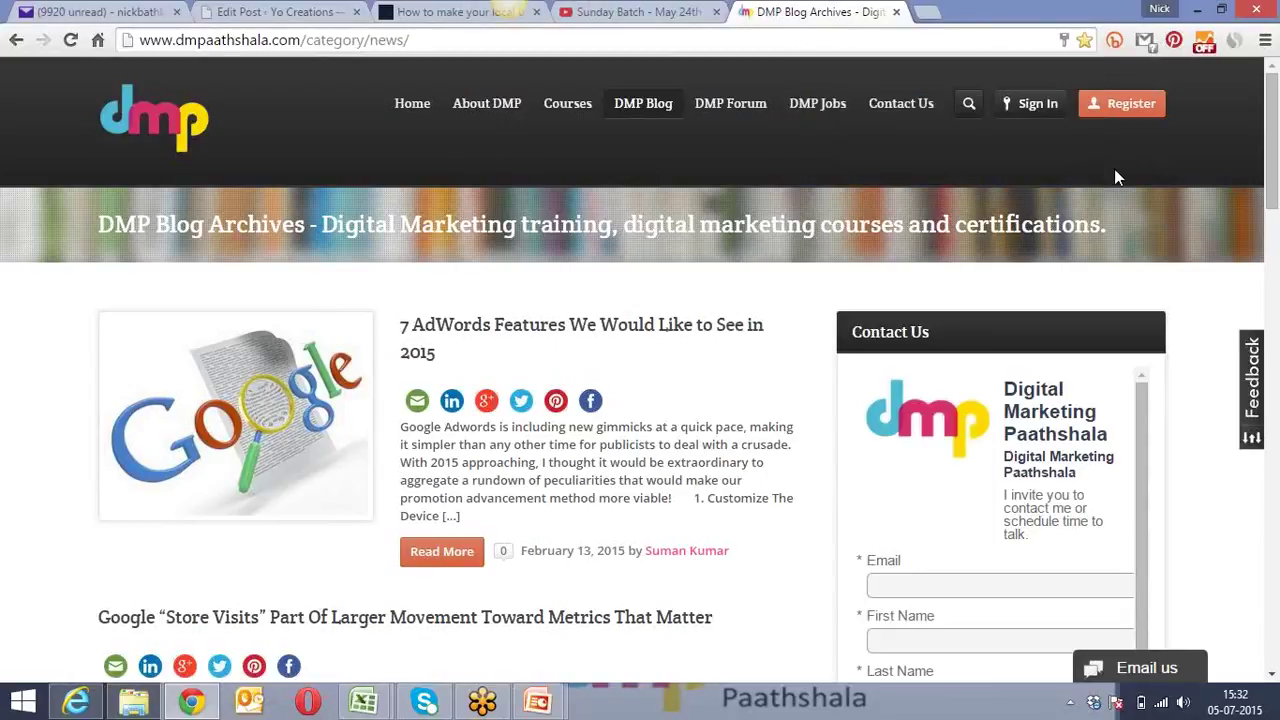
click(928, 14)
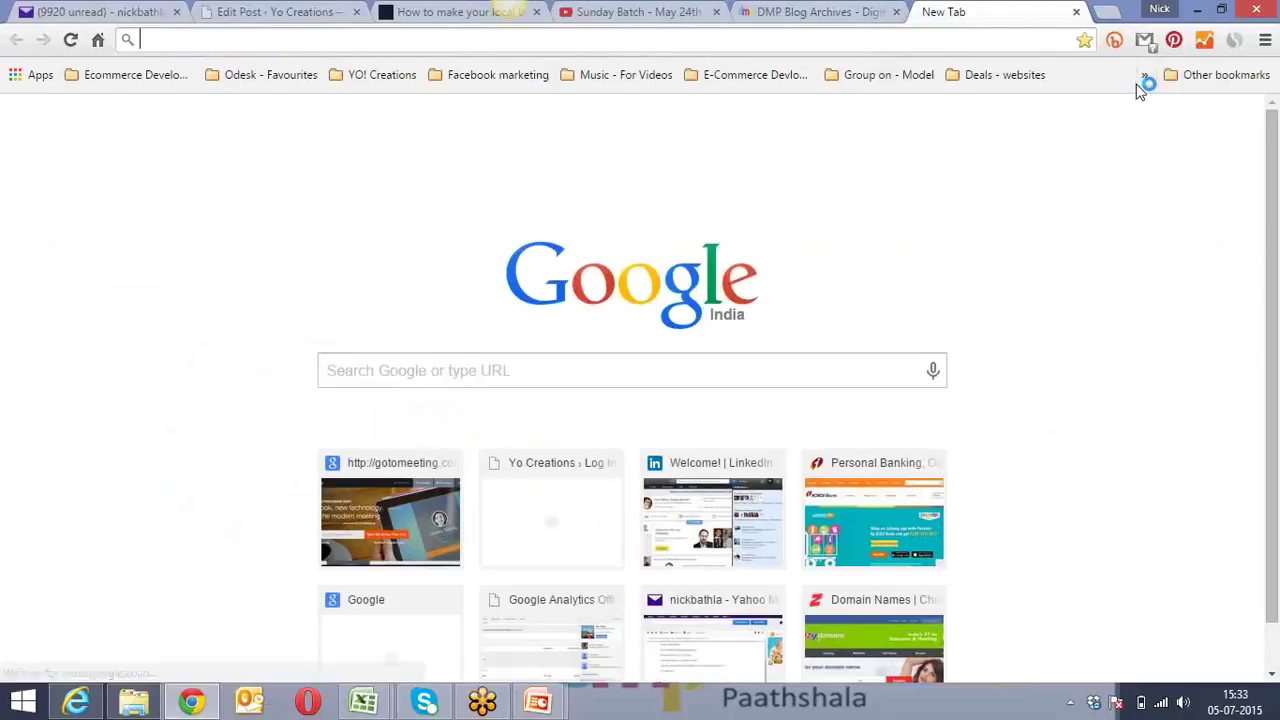
click(1143, 80)
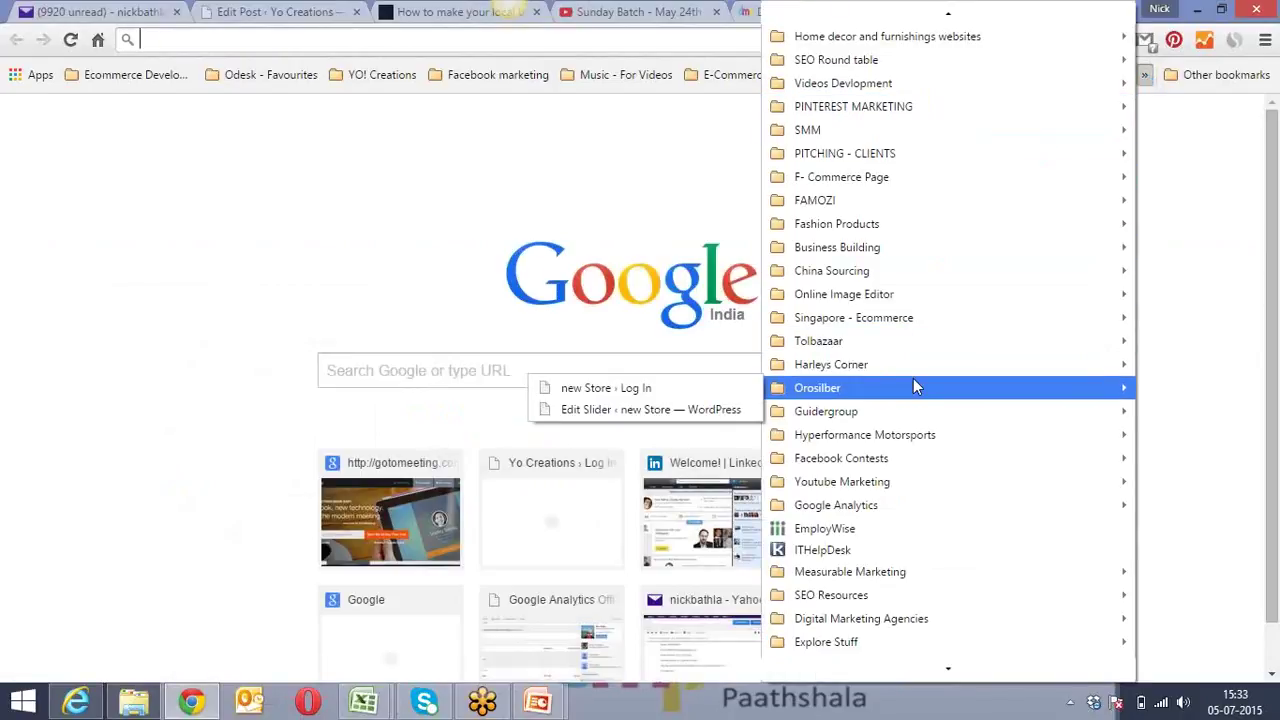
scroll(918, 388, down, 1)
scroll(918, 388, down, 8)
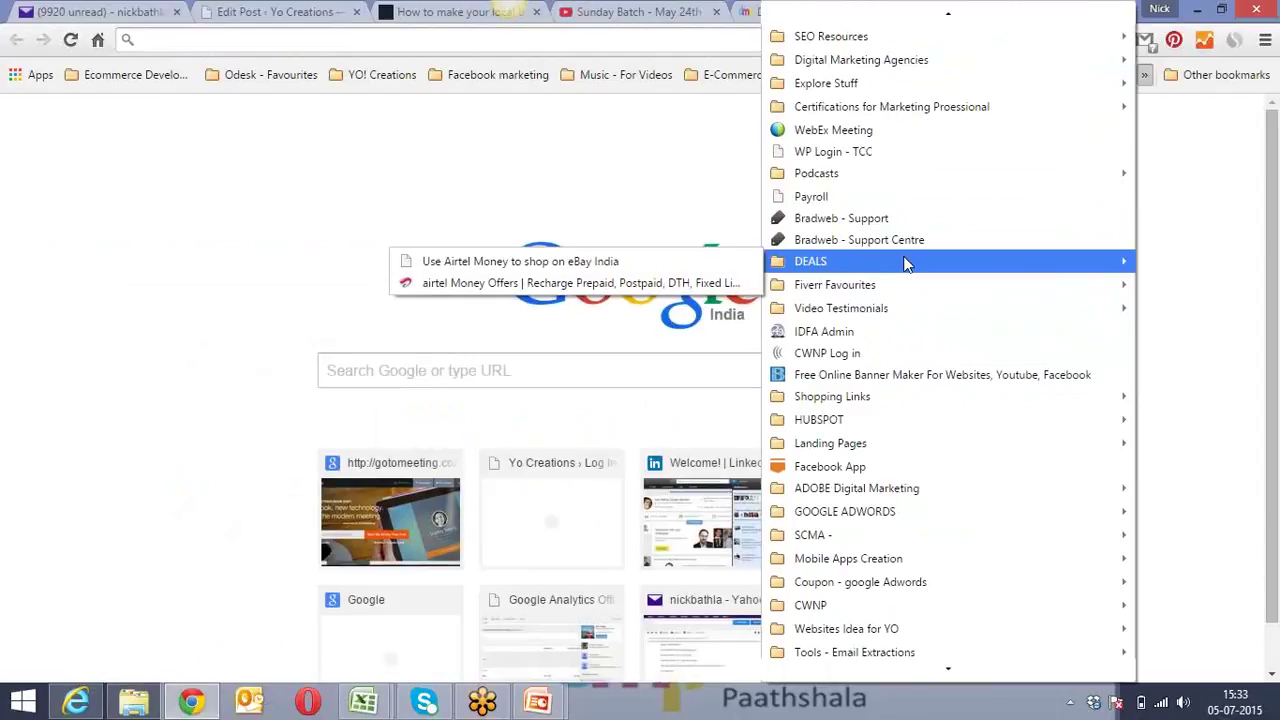
scroll(910, 440, down, 3)
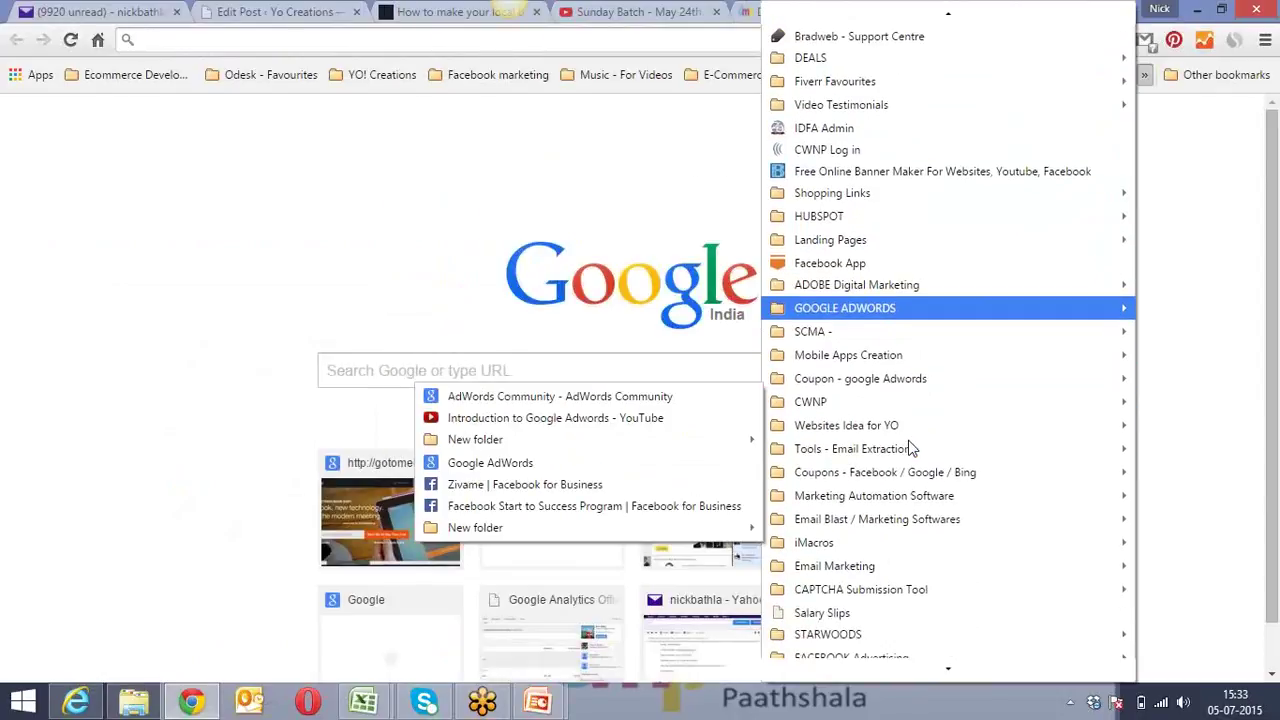
scroll(907, 439, down, 1)
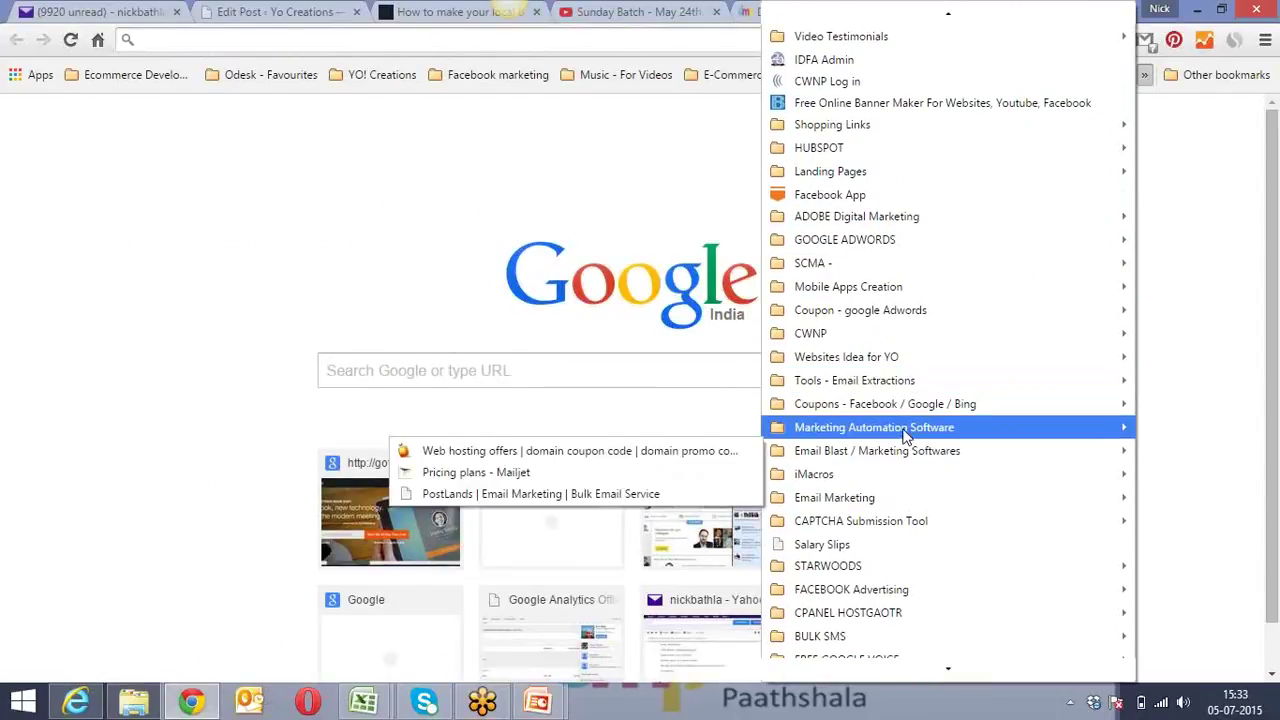
scroll(890, 340, up, 3)
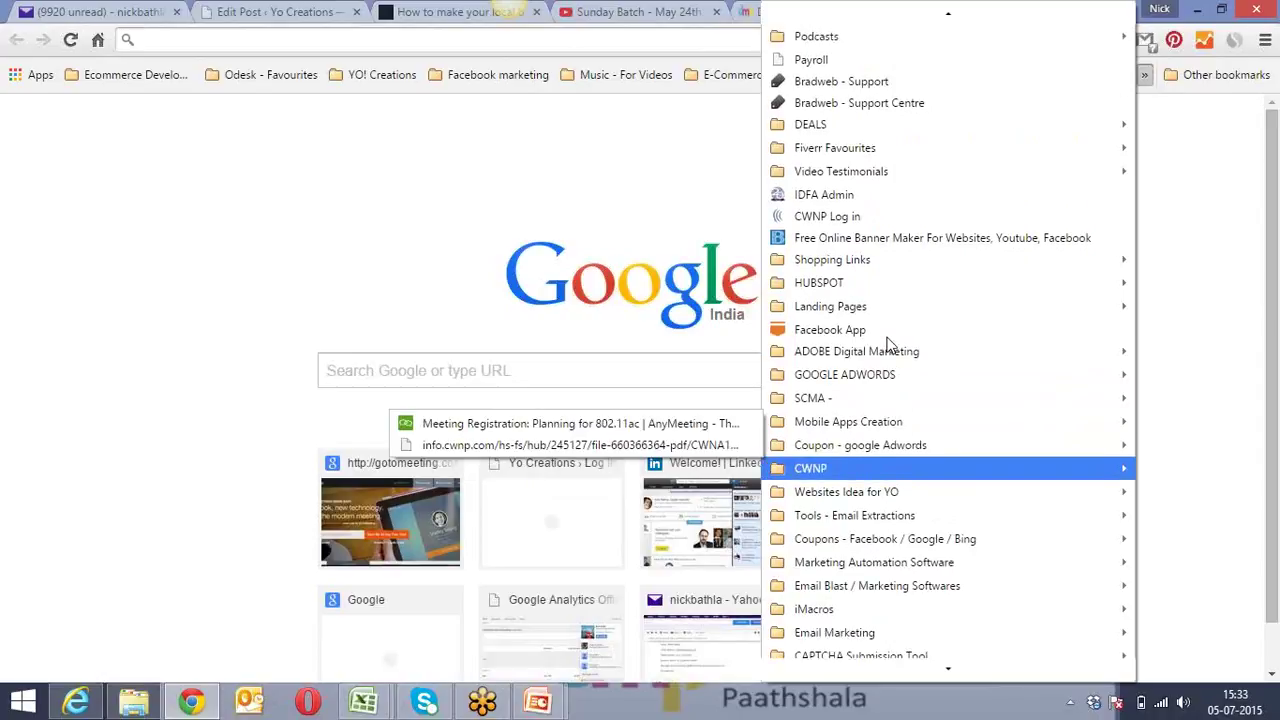
scroll(888, 344, up, 1)
mouse_move(886, 518)
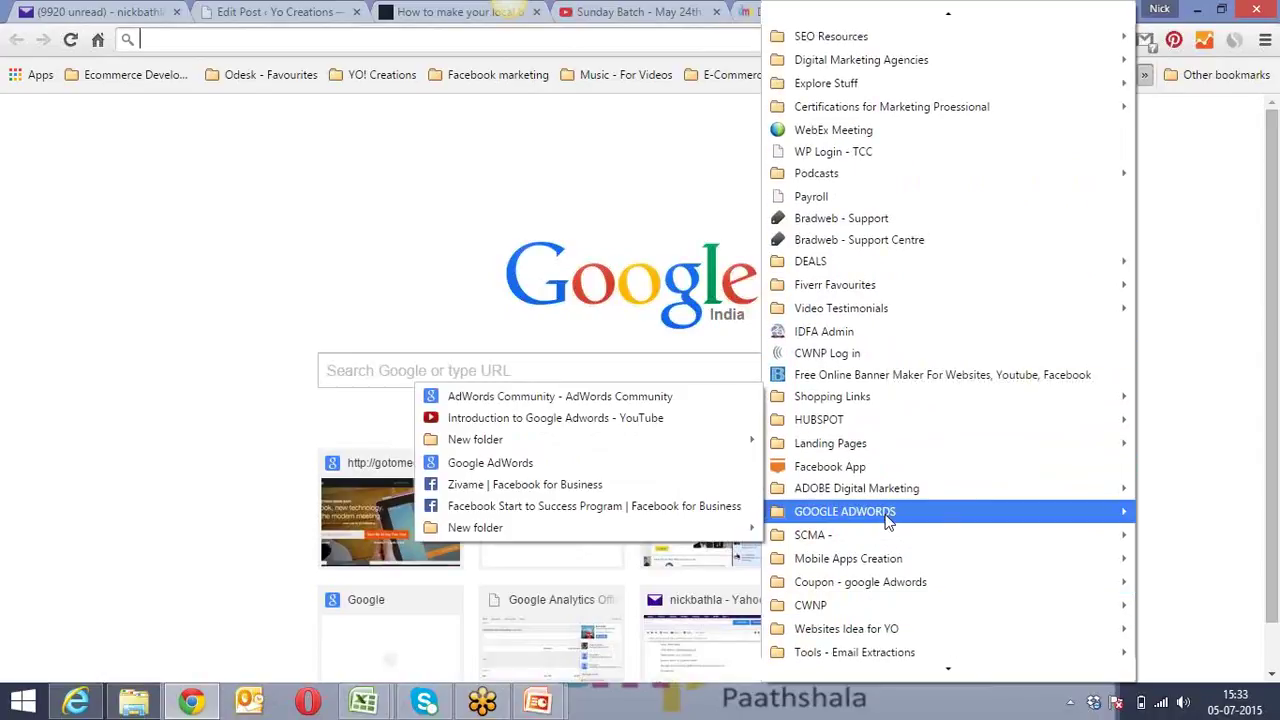
scroll(886, 520, up, 4)
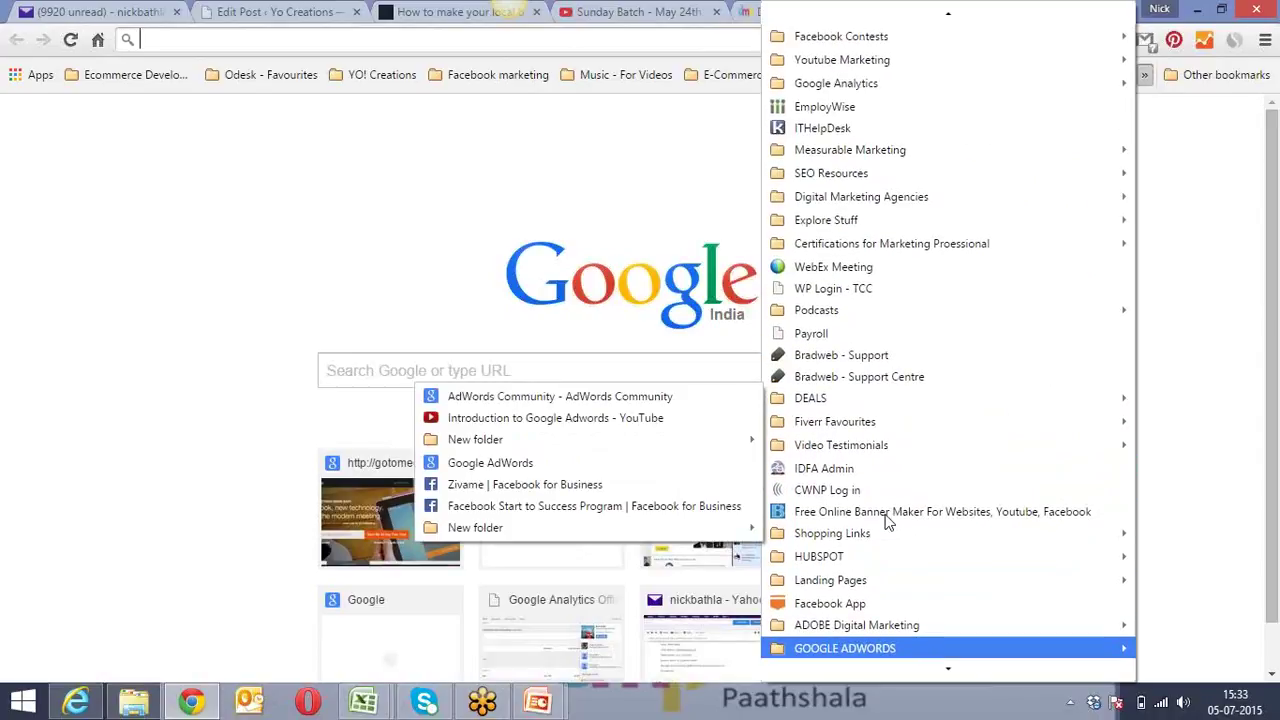
mouse_move(917, 203)
scroll(917, 205, up, 4)
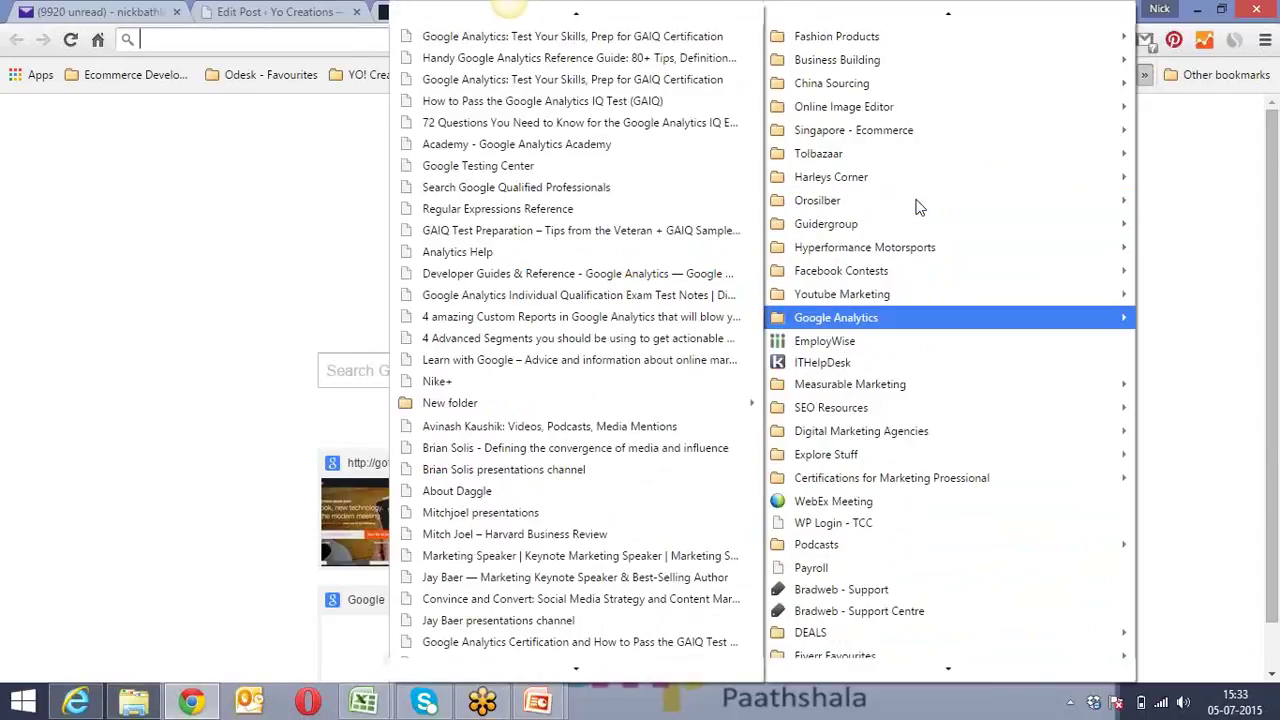
scroll(917, 207, up, 1)
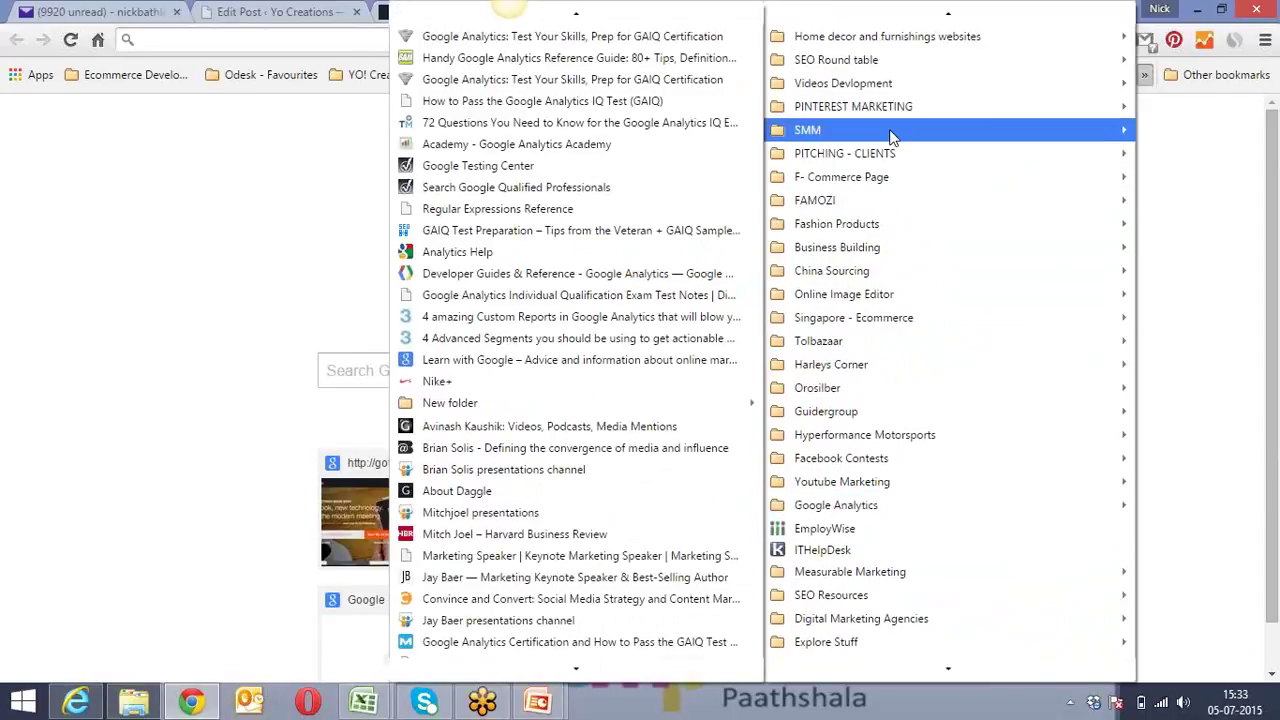
mouse_move(900, 134)
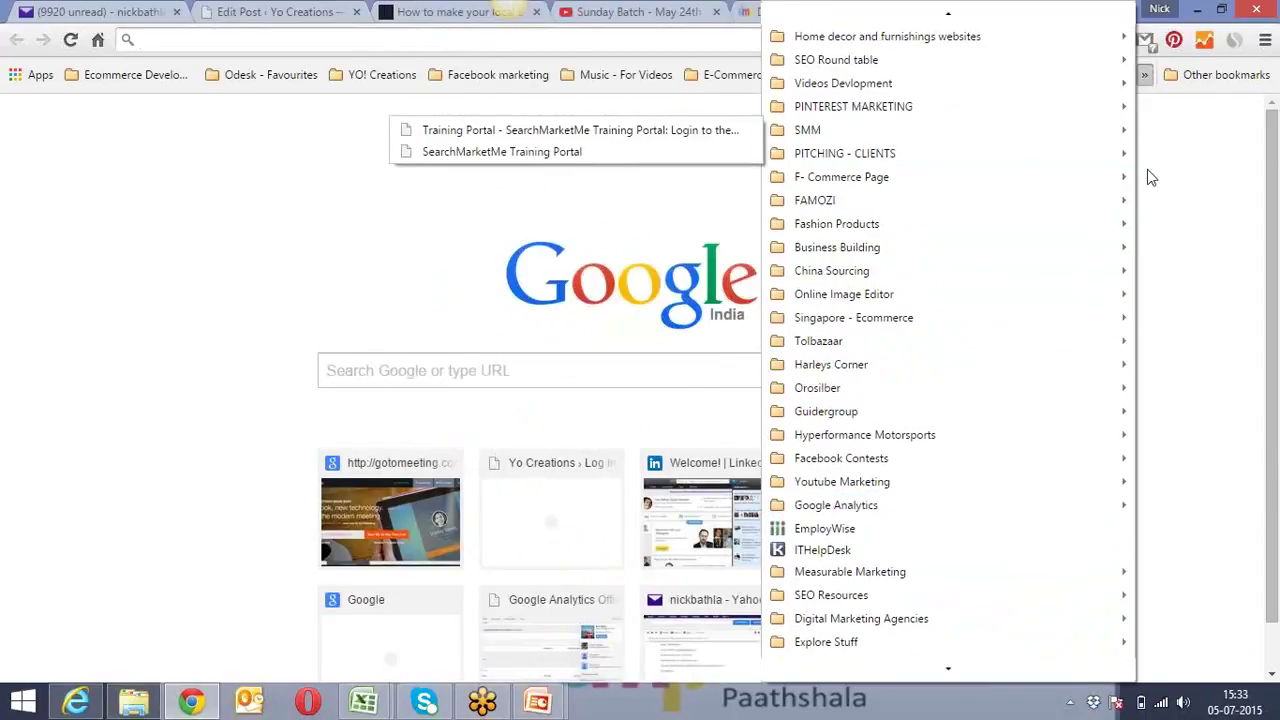
click(1186, 177)
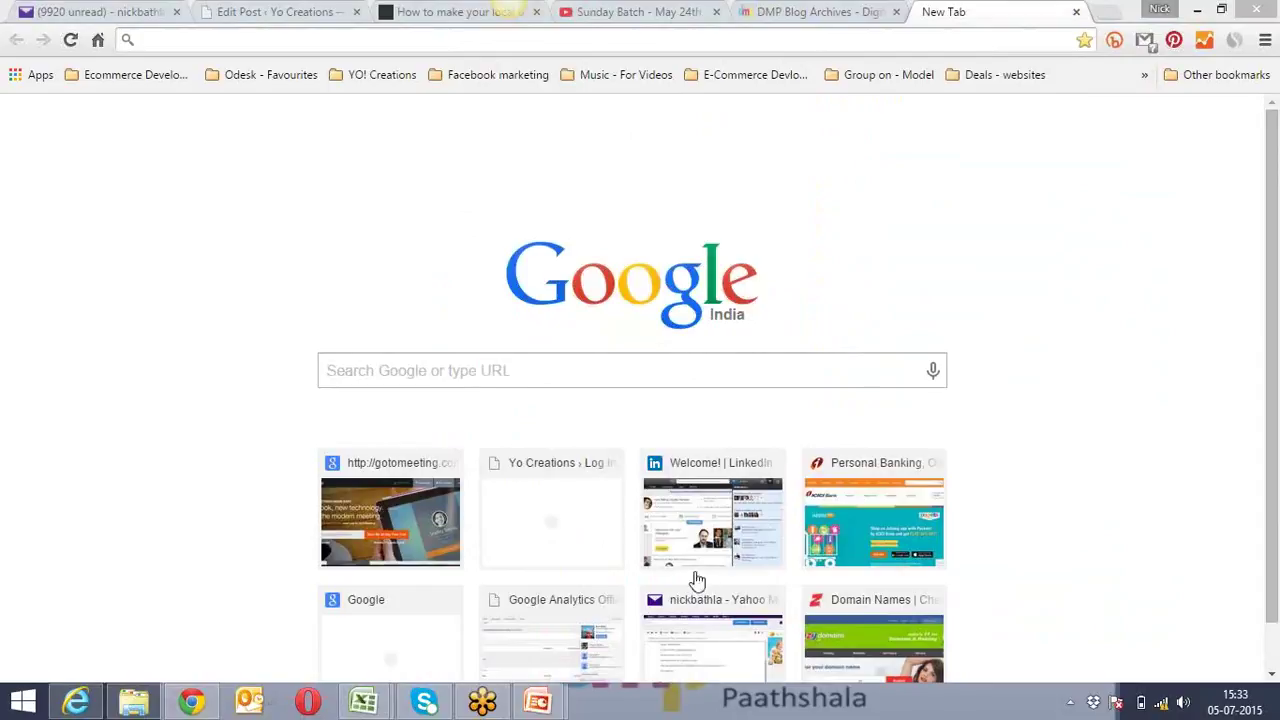
click(1158, 704)
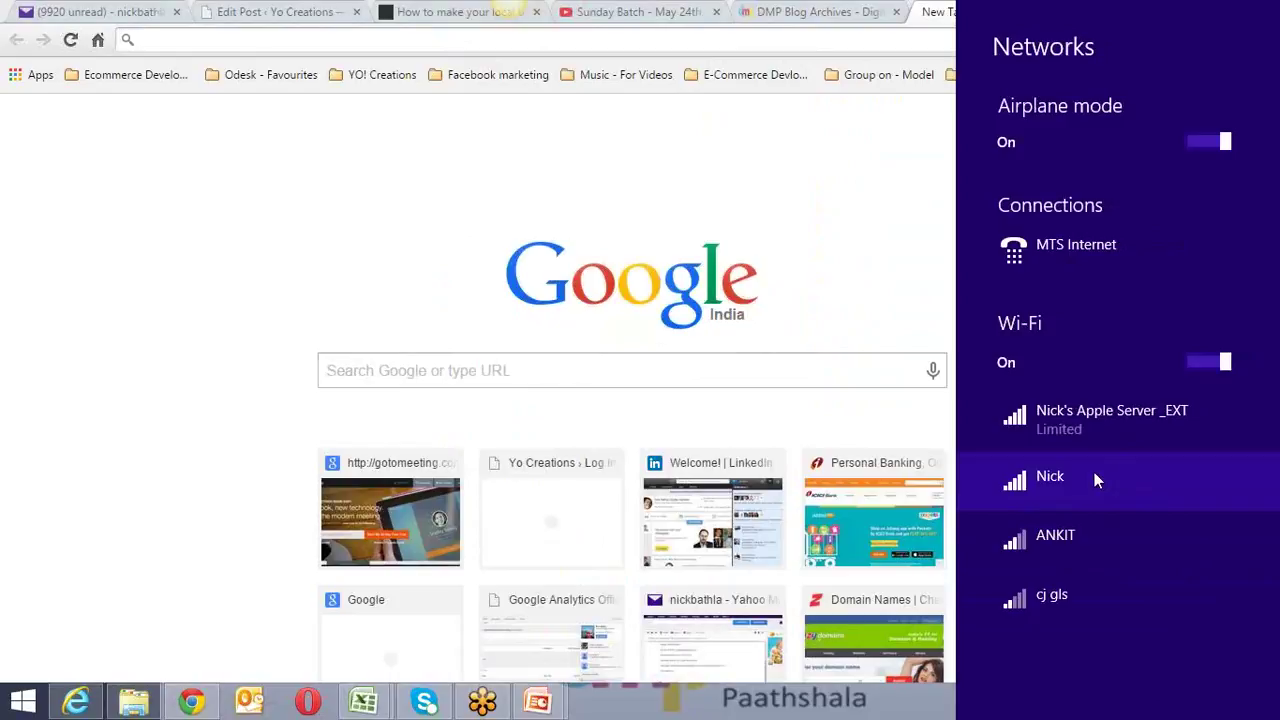
click(851, 222)
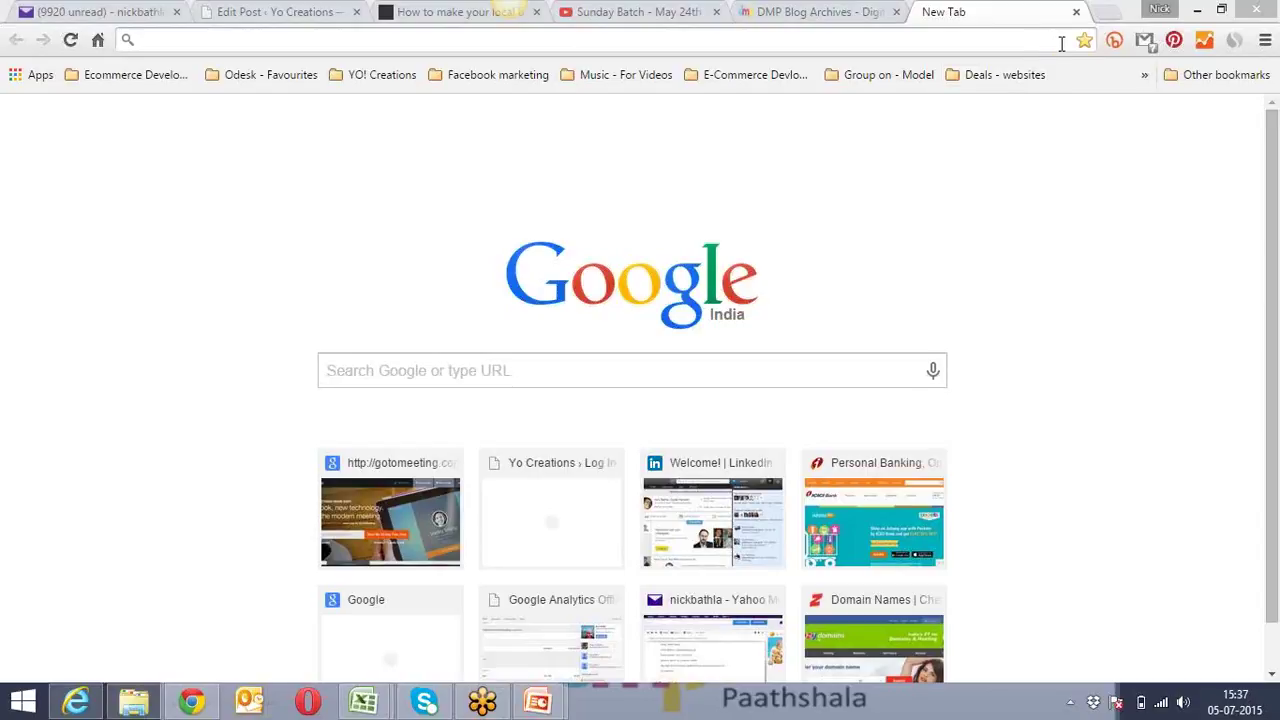
click(1145, 76)
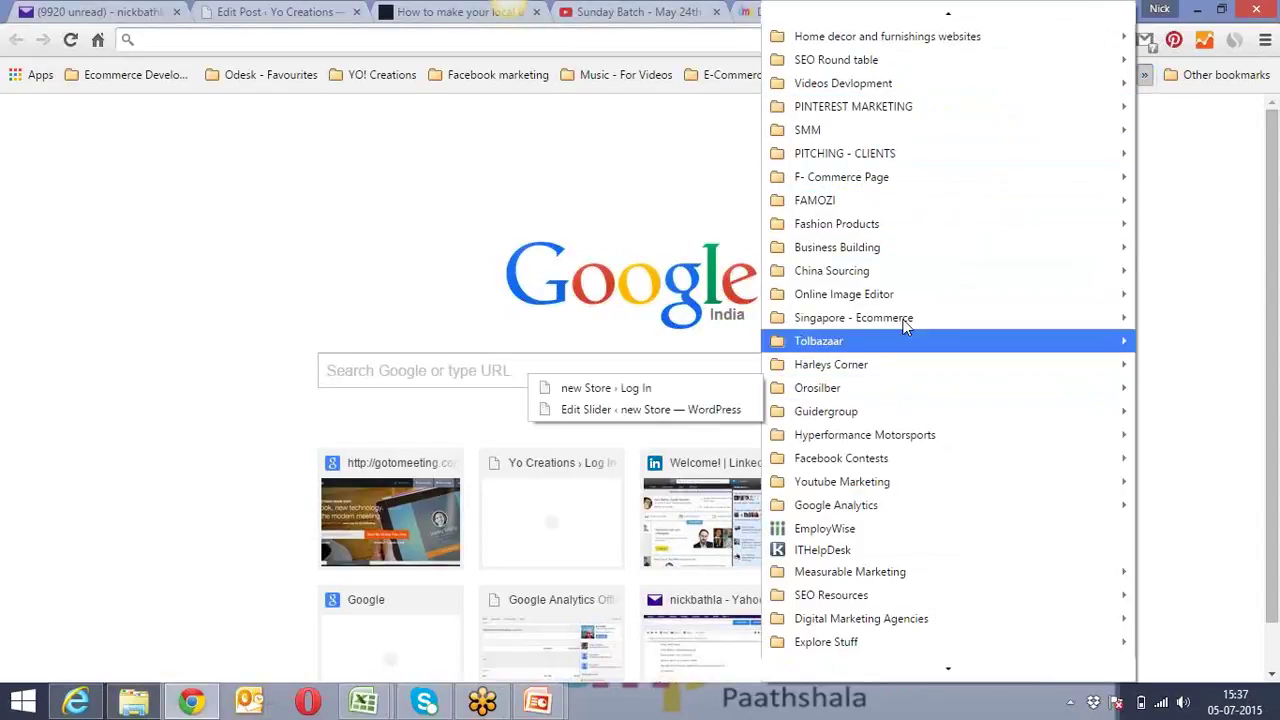
Load delicious.com to show the profile's 9 saved links
click(641, 116)
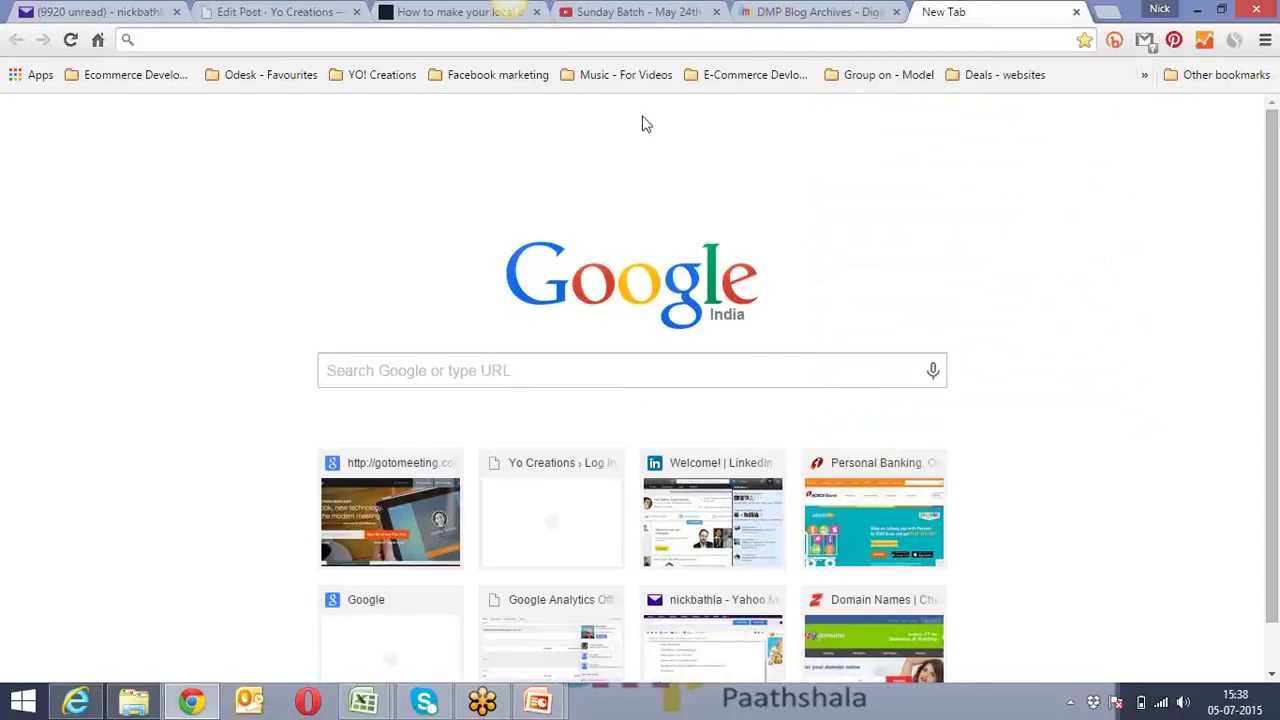
click(699, 40)
text(dreli)
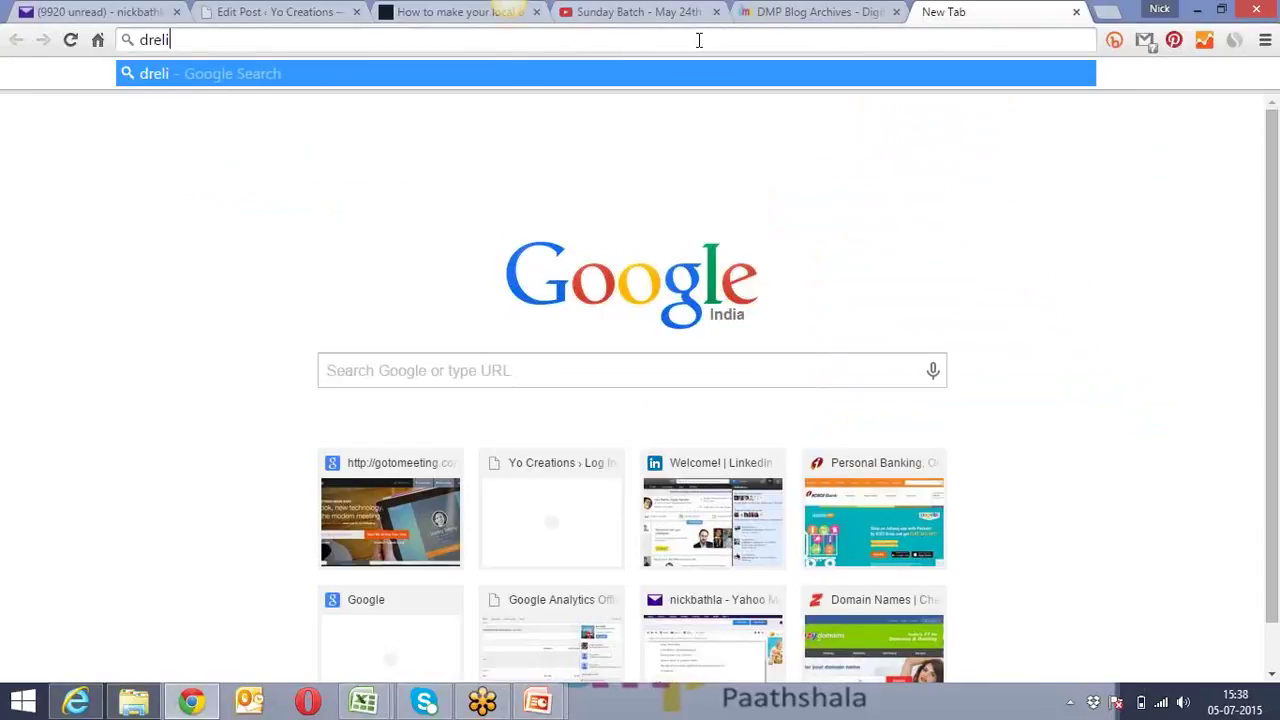
key(BackSpace)
key(BackSpace)
key(BackSpace)
key(BackSpace)
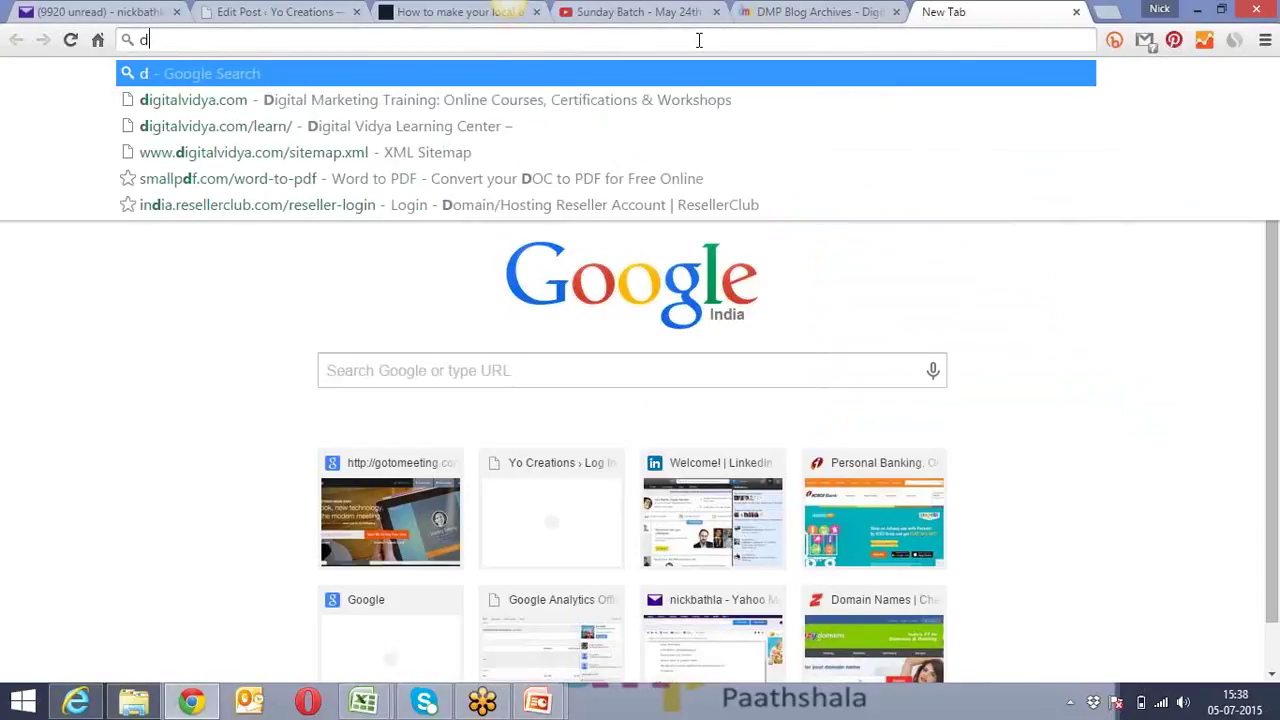
text(elicious)
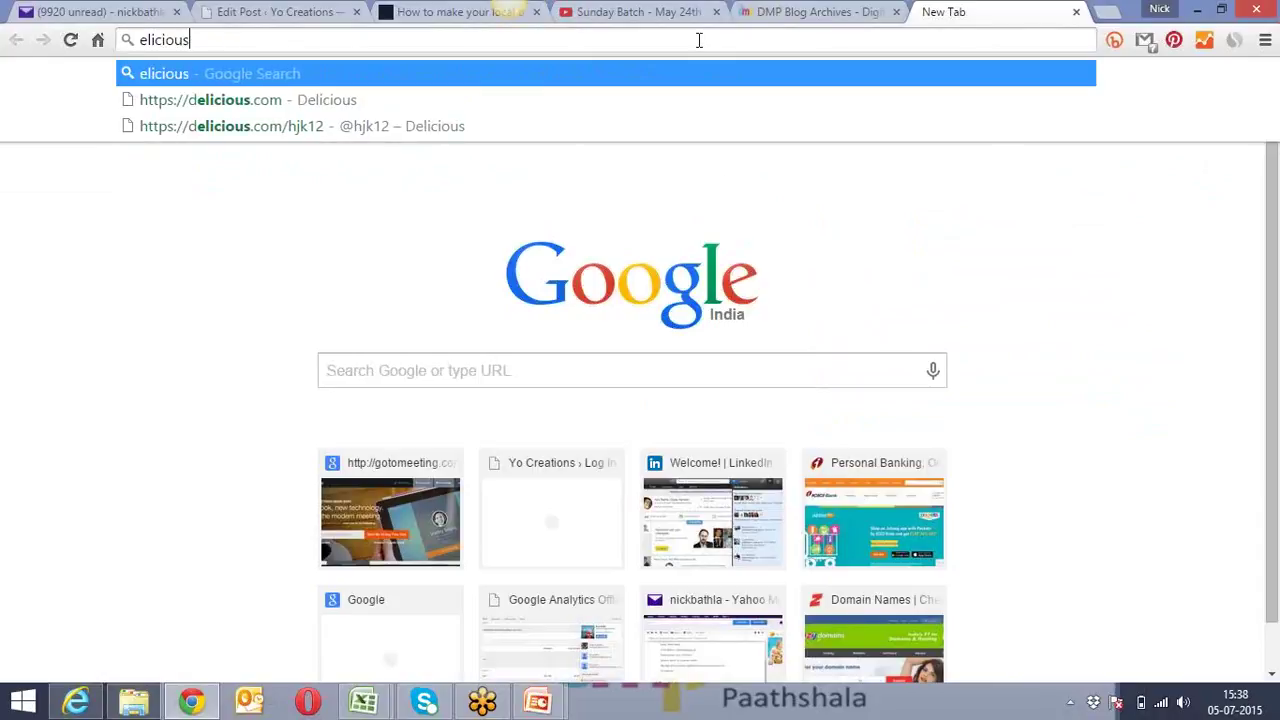
text(.com)
key(Return)
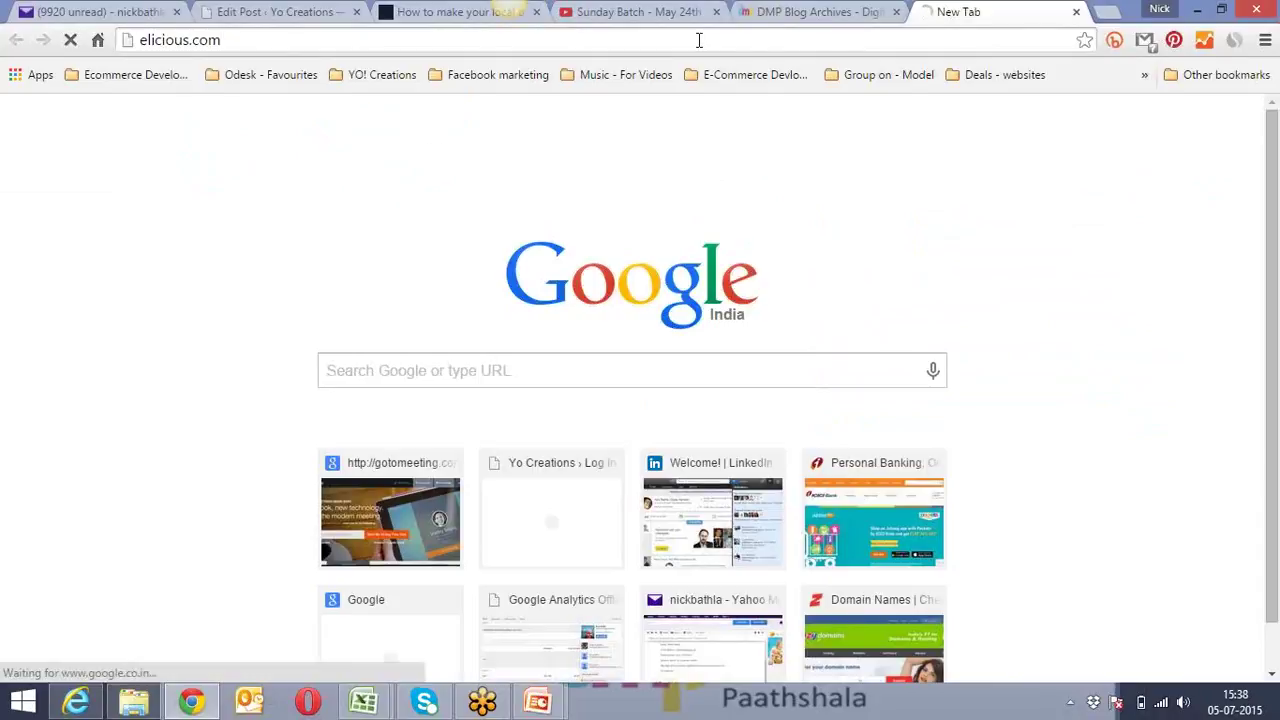
click(699, 40)
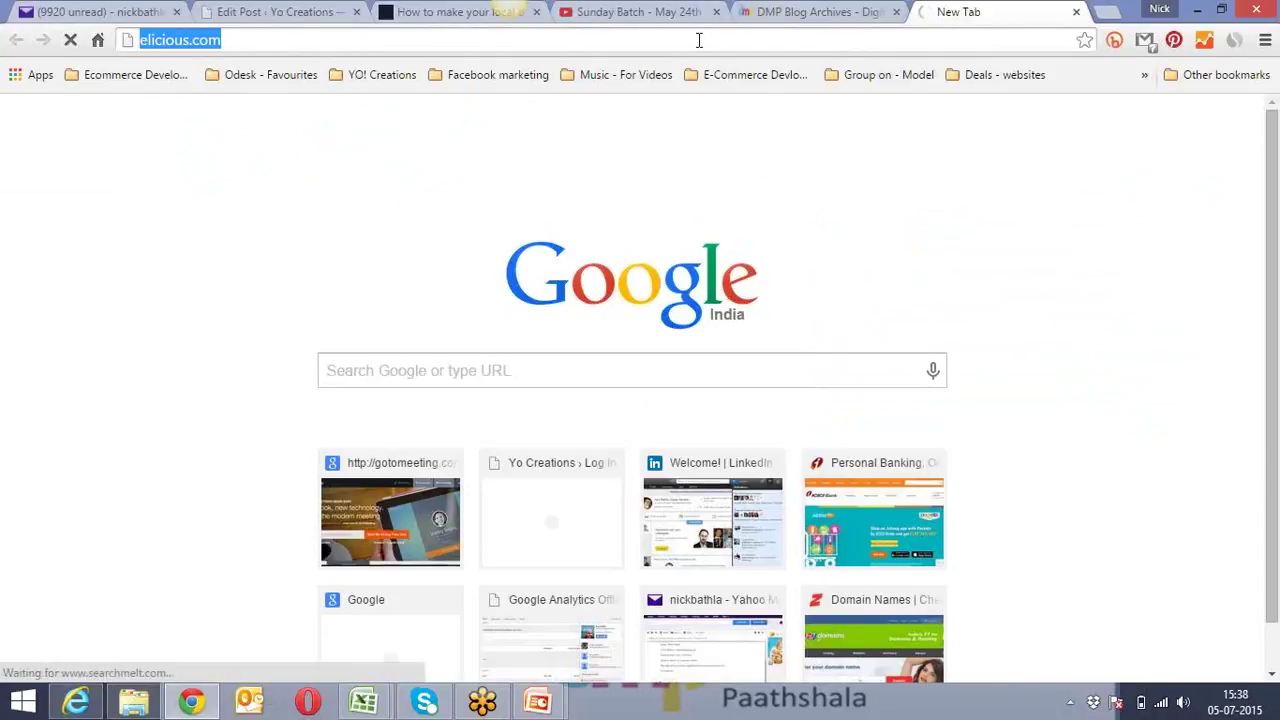
text(delicious)
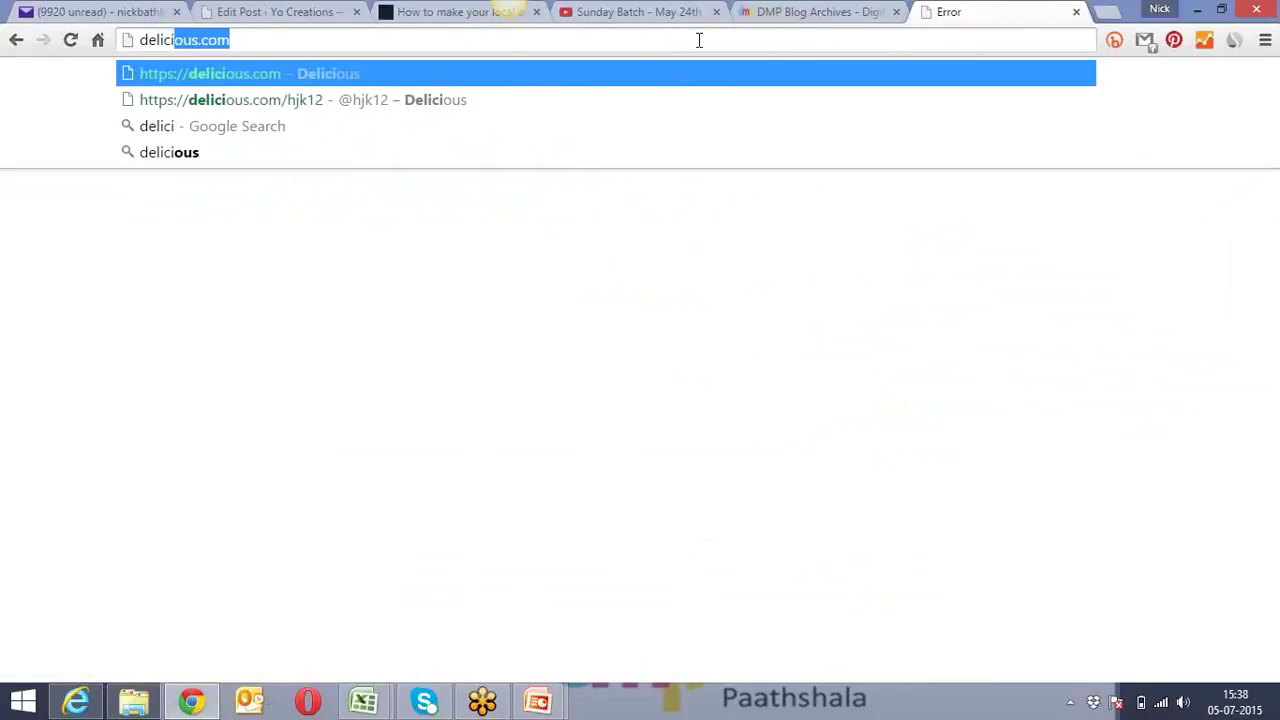
key(Return)
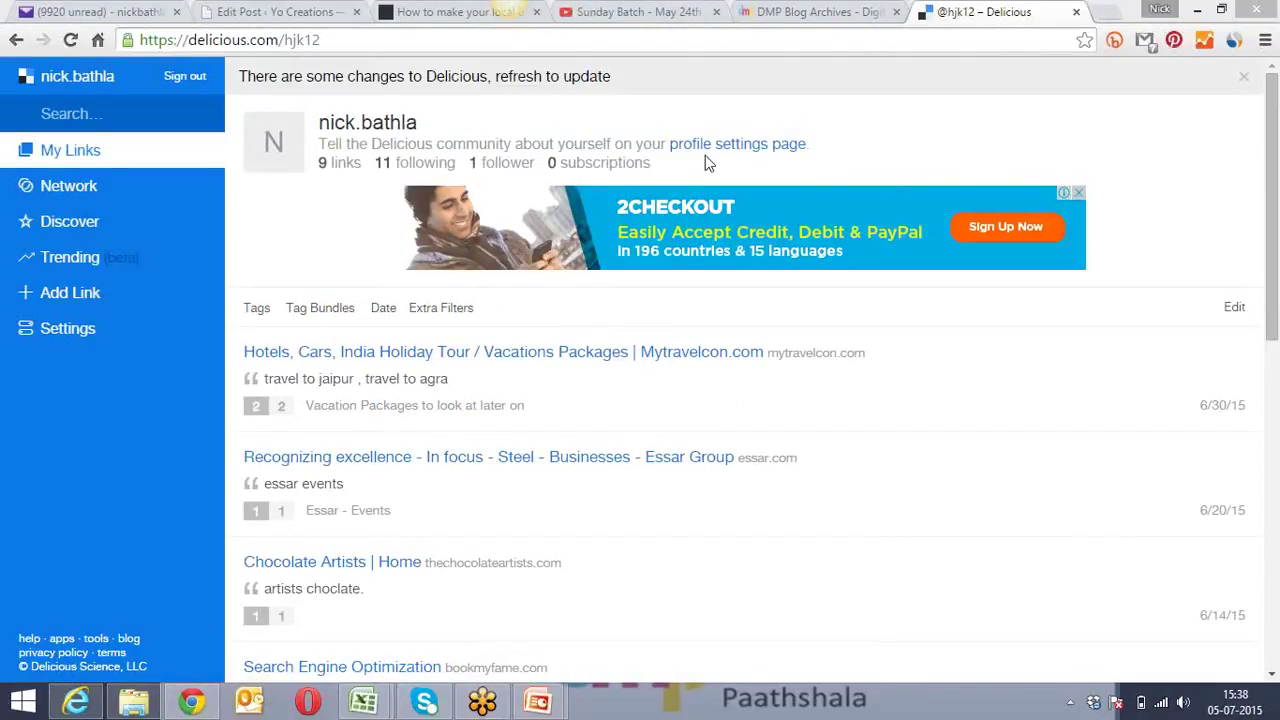
click(1116, 14)
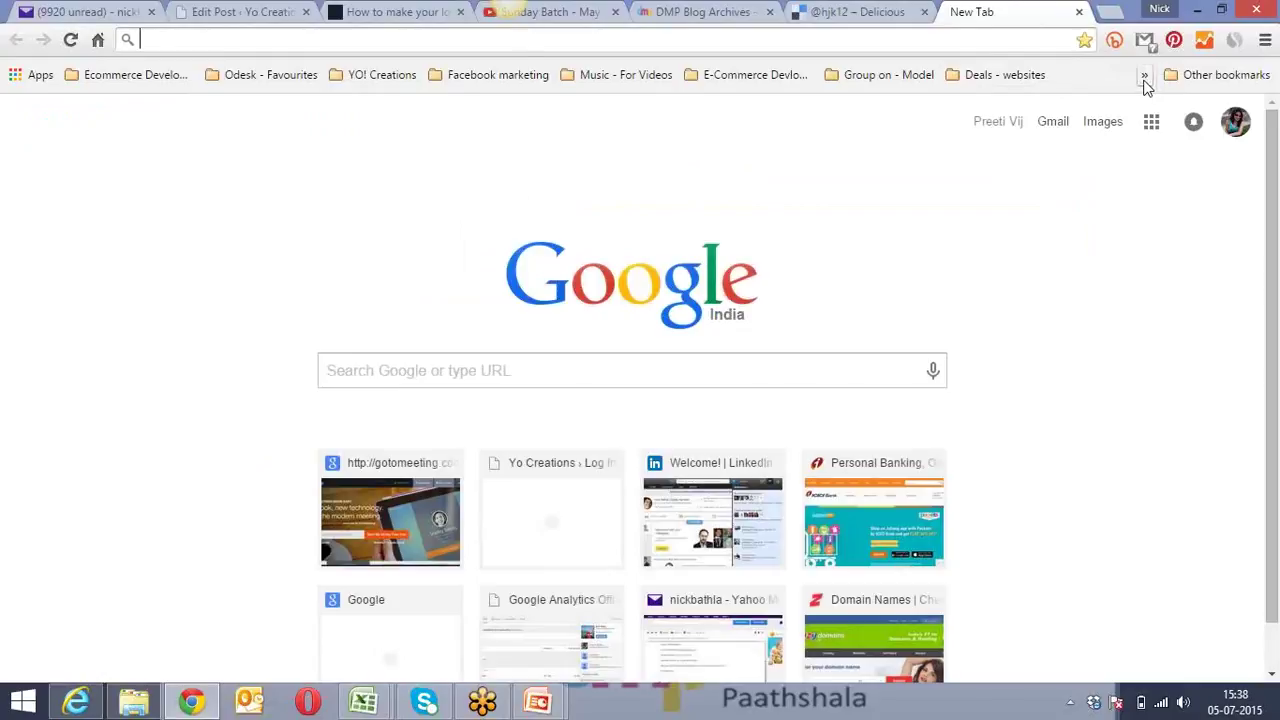
Look through the overflow bookmarks' SMM folder, then return to the Delicious profile tab
click(1145, 80)
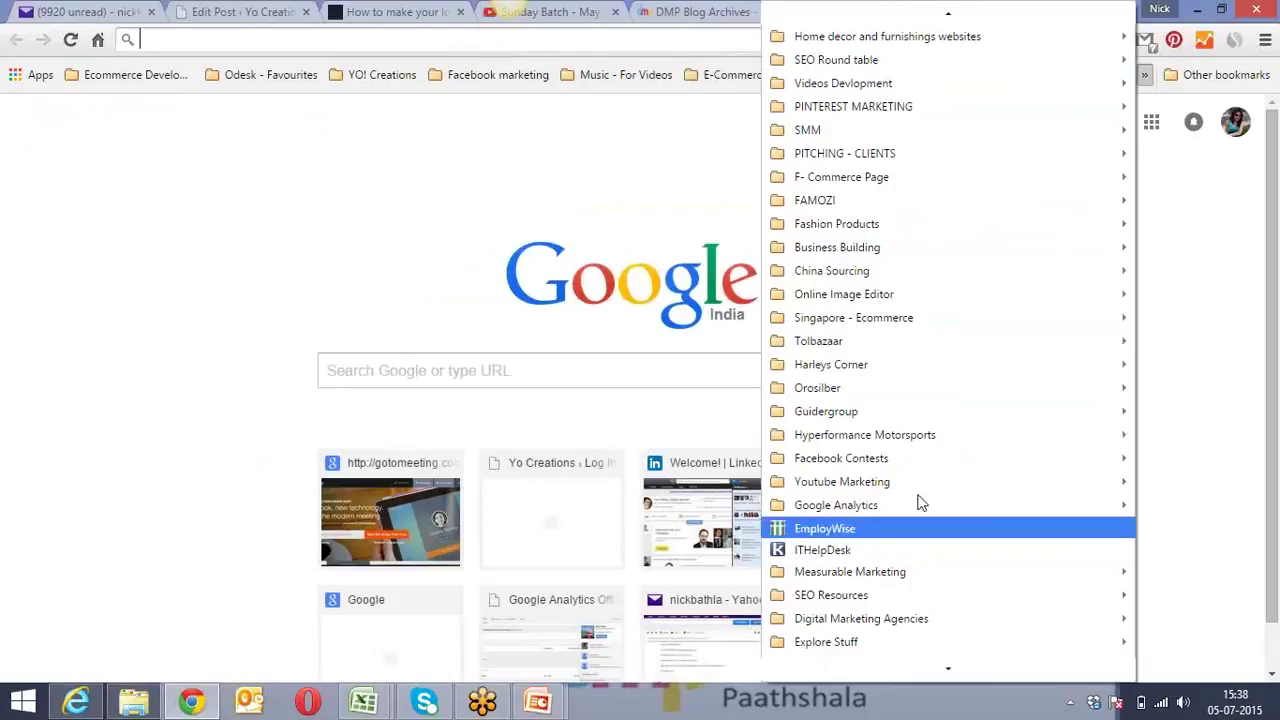
mouse_move(837, 133)
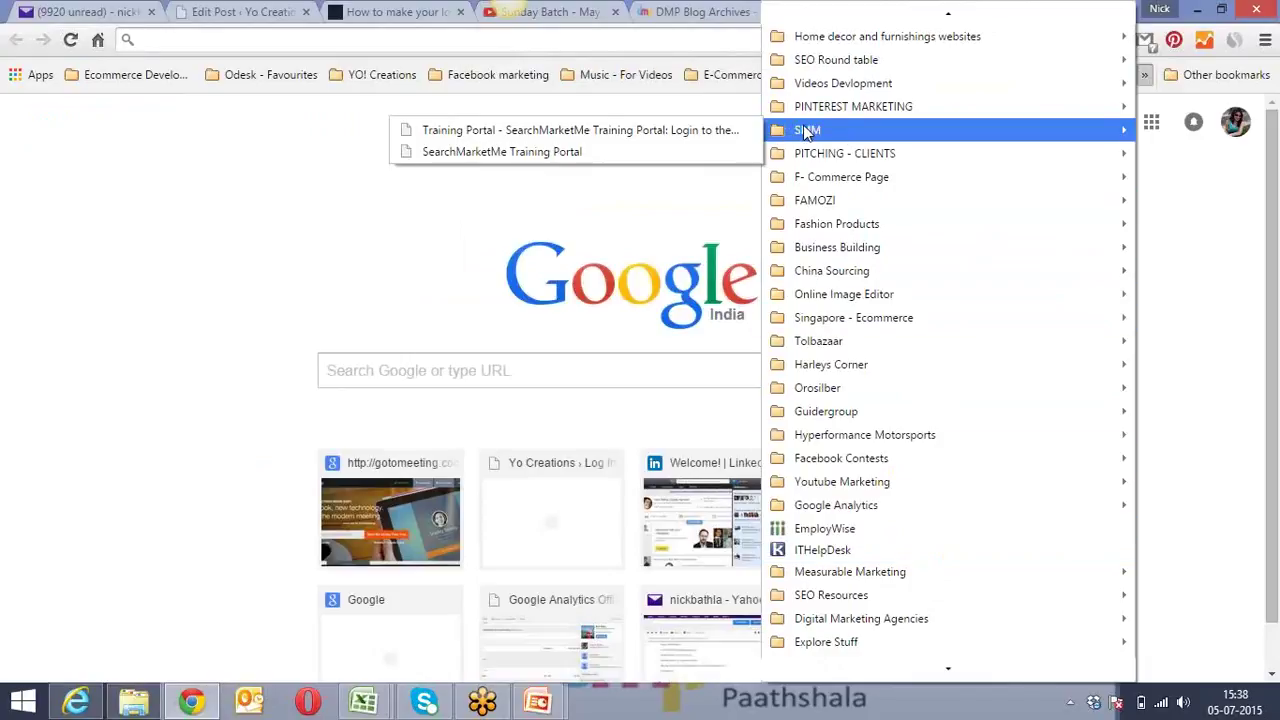
click(326, 126)
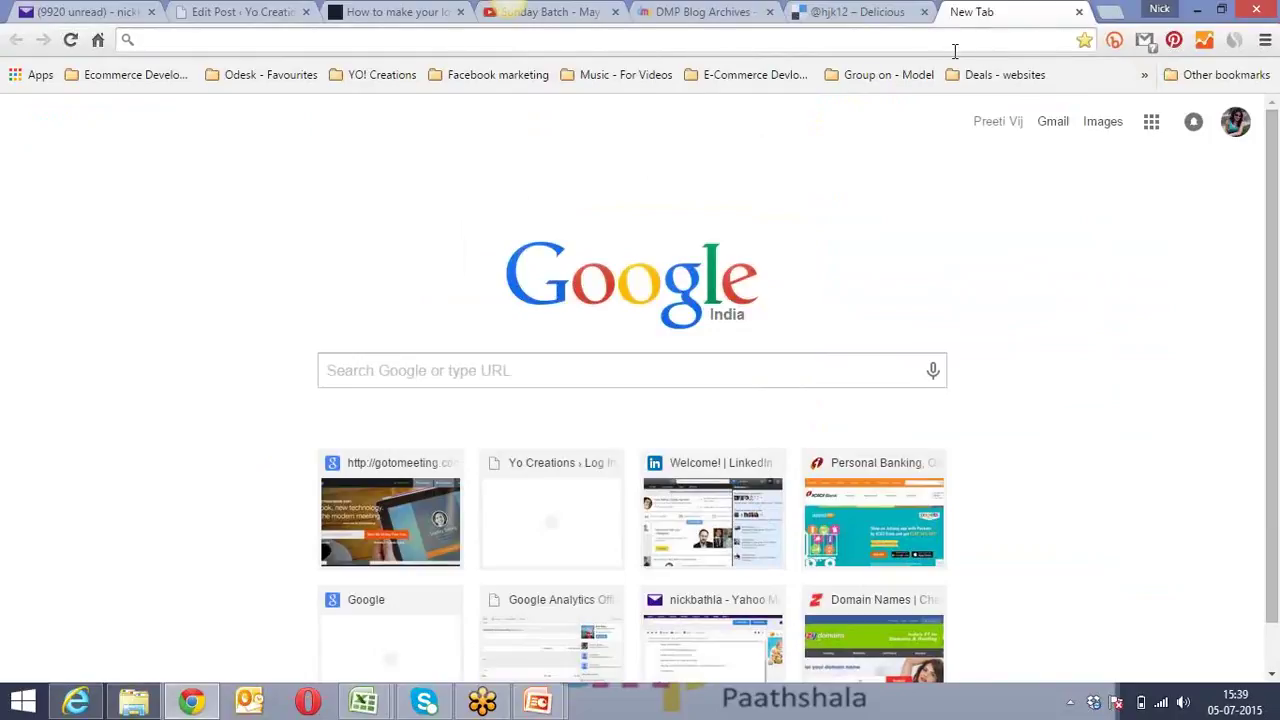
click(855, 14)
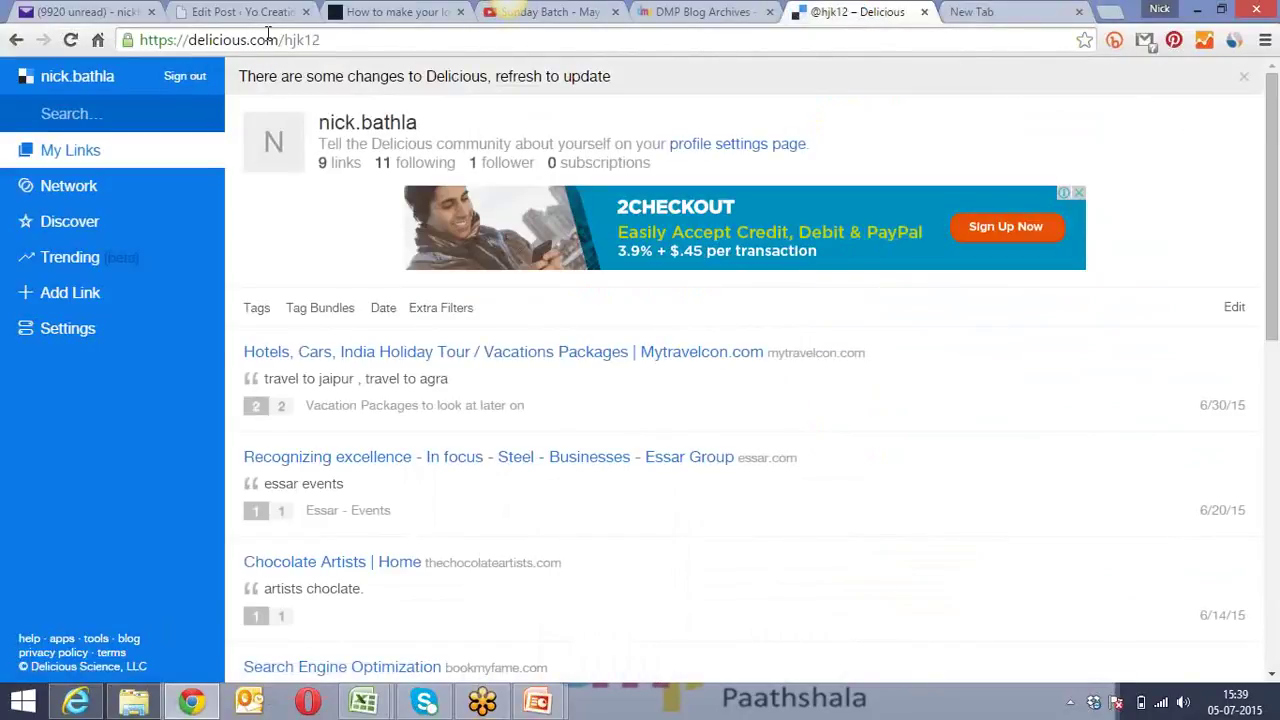
Submit the dmpaathshala.com/category/news/ address through Delicious's Add Link form
drag(279, 40, 140, 42)
right_click(154, 42)
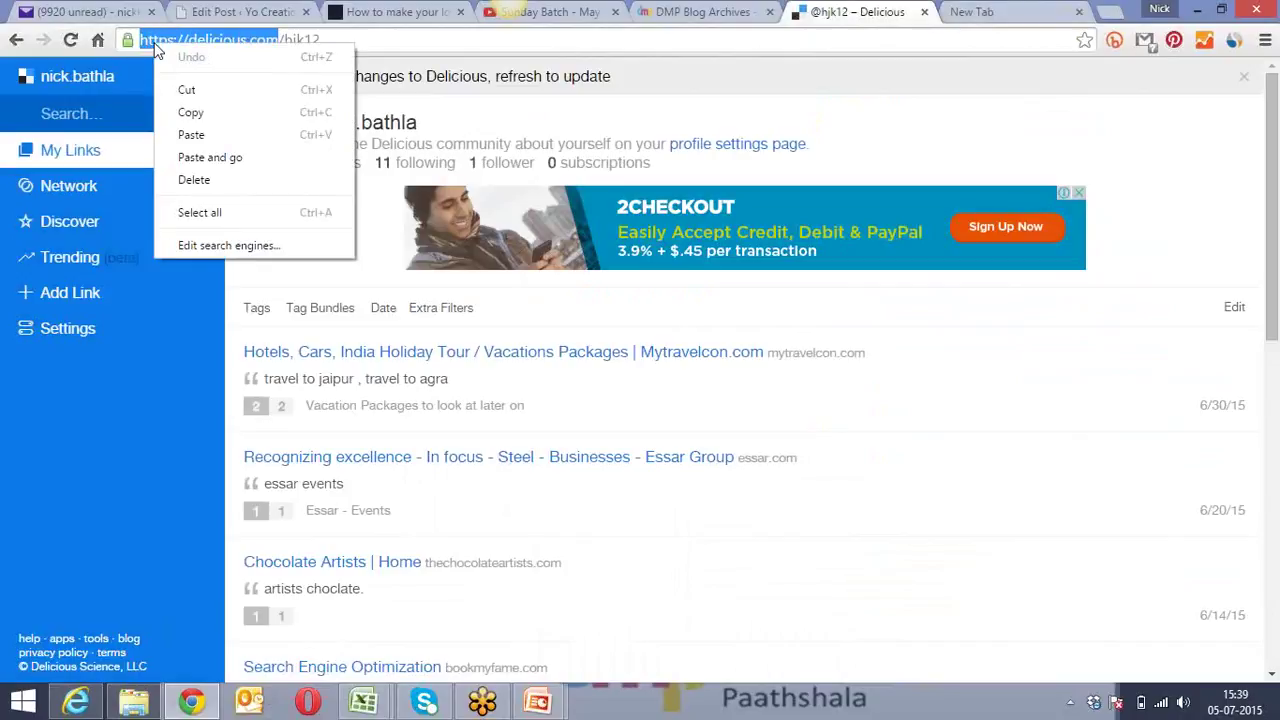
click(212, 111)
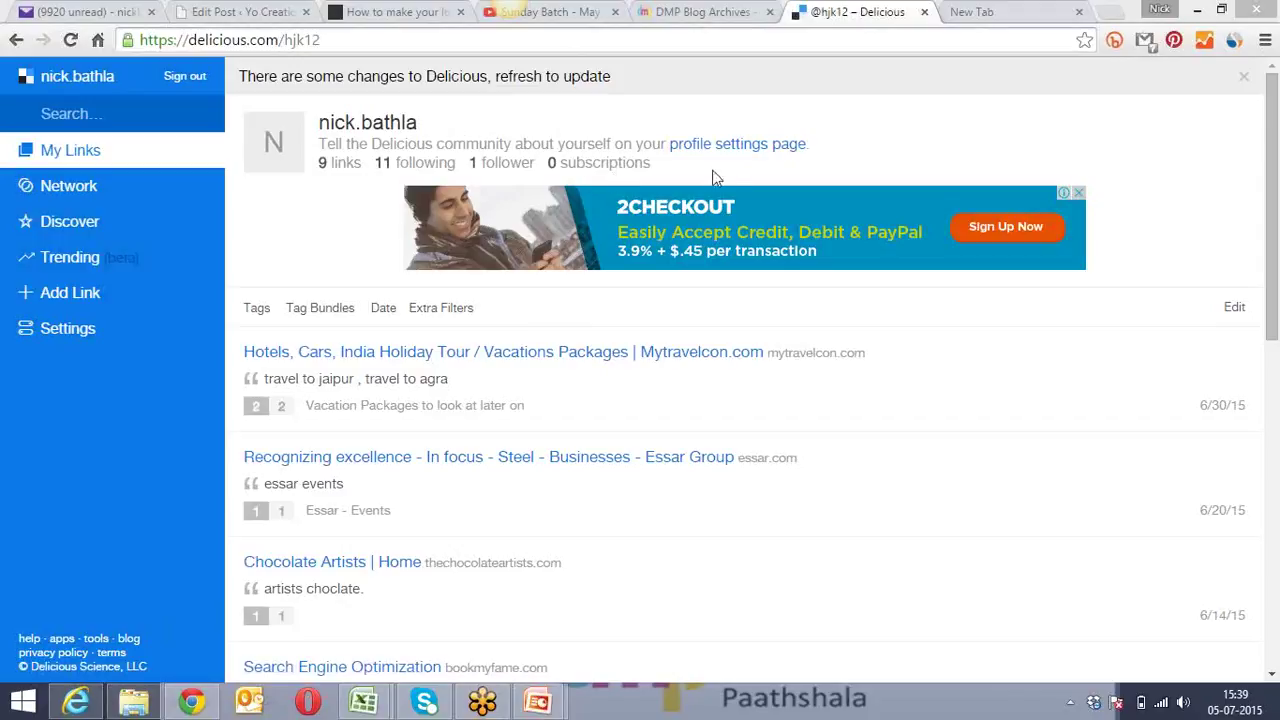
click(115, 303)
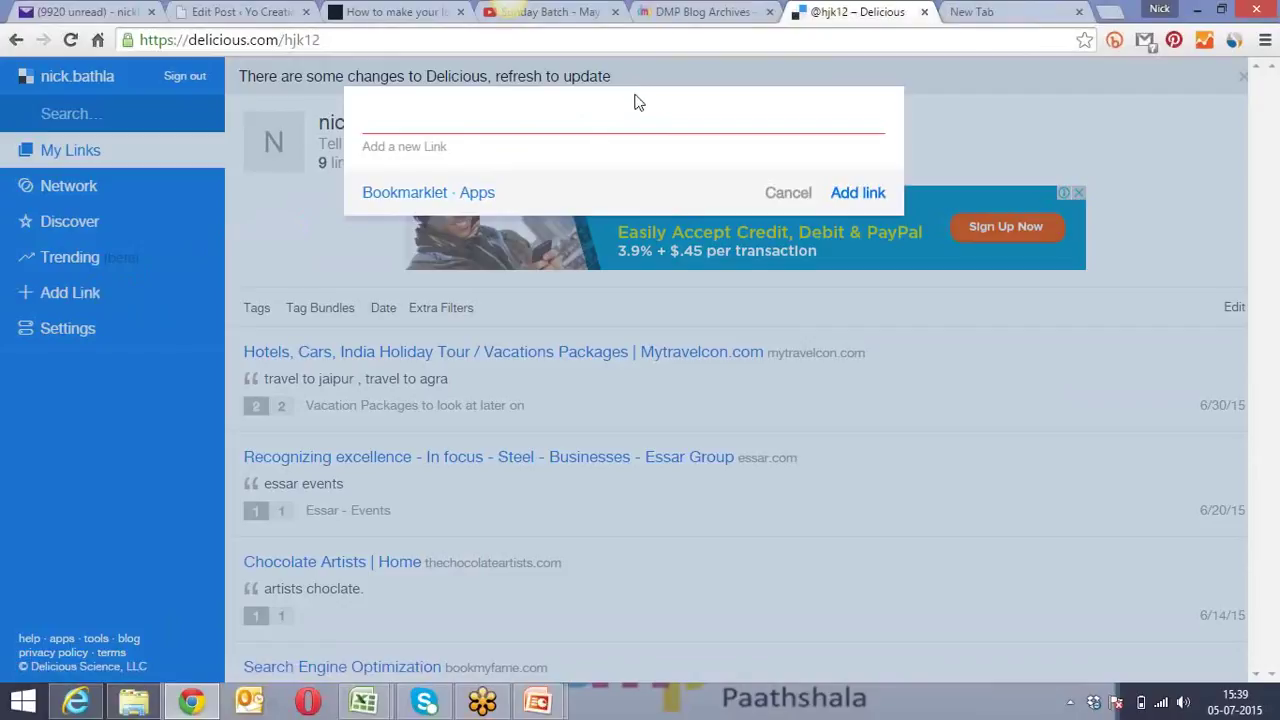
click(692, 13)
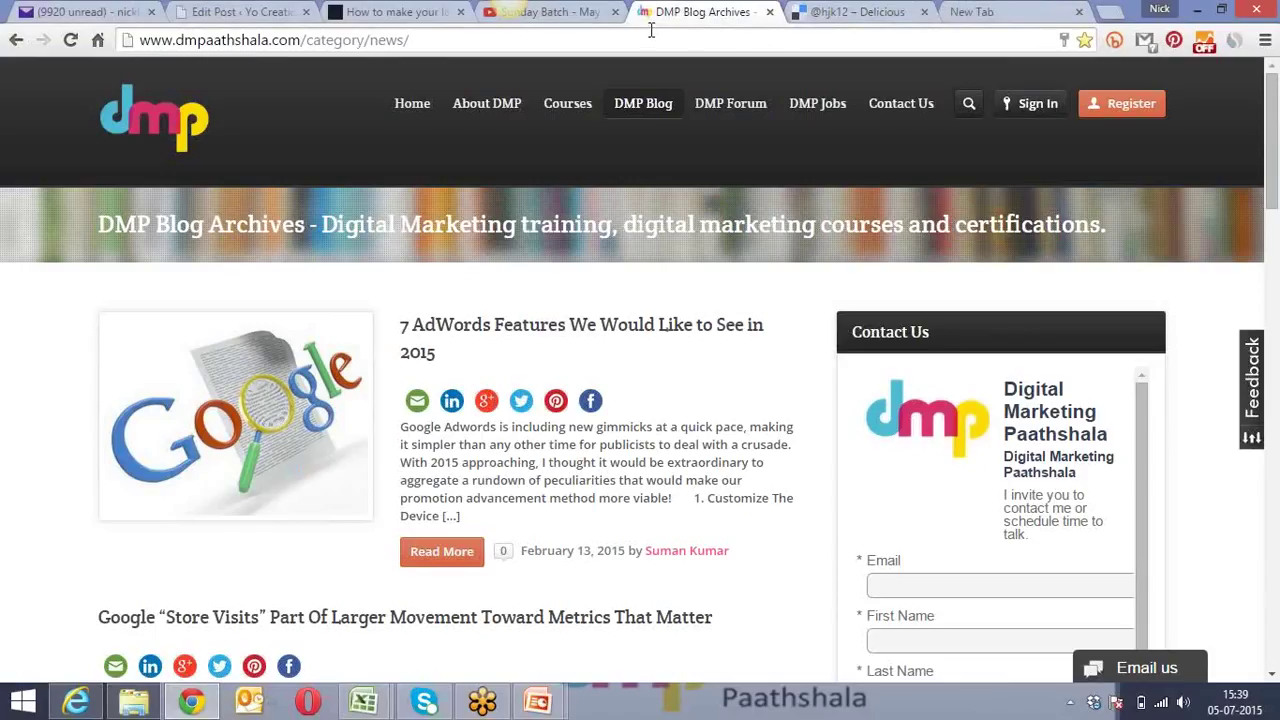
click(650, 30)
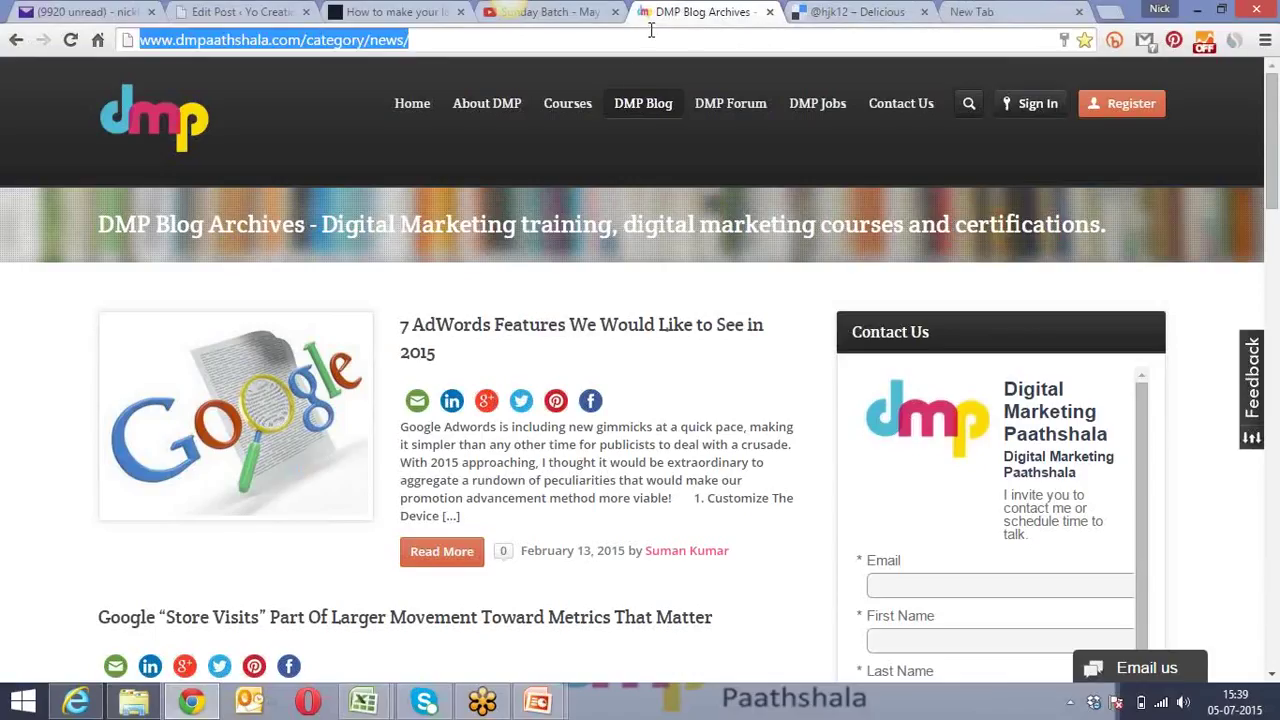
click(815, 14)
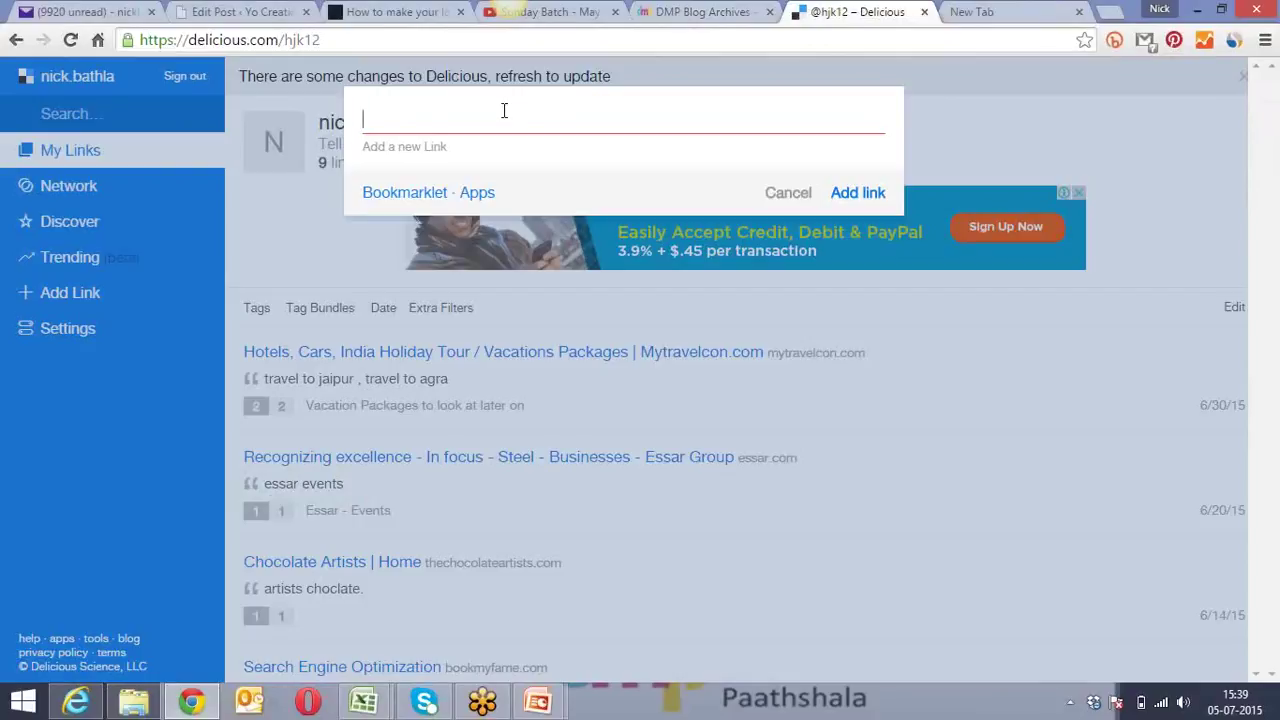
key(ctrl+v)
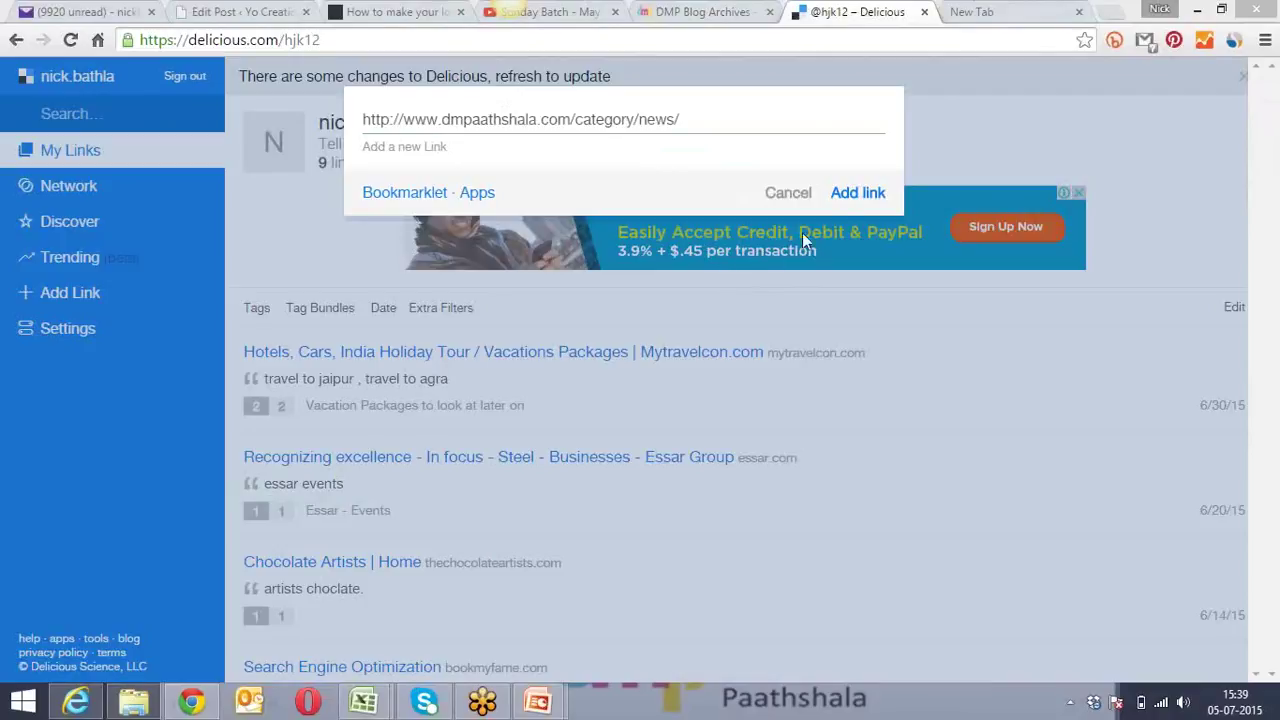
click(845, 194)
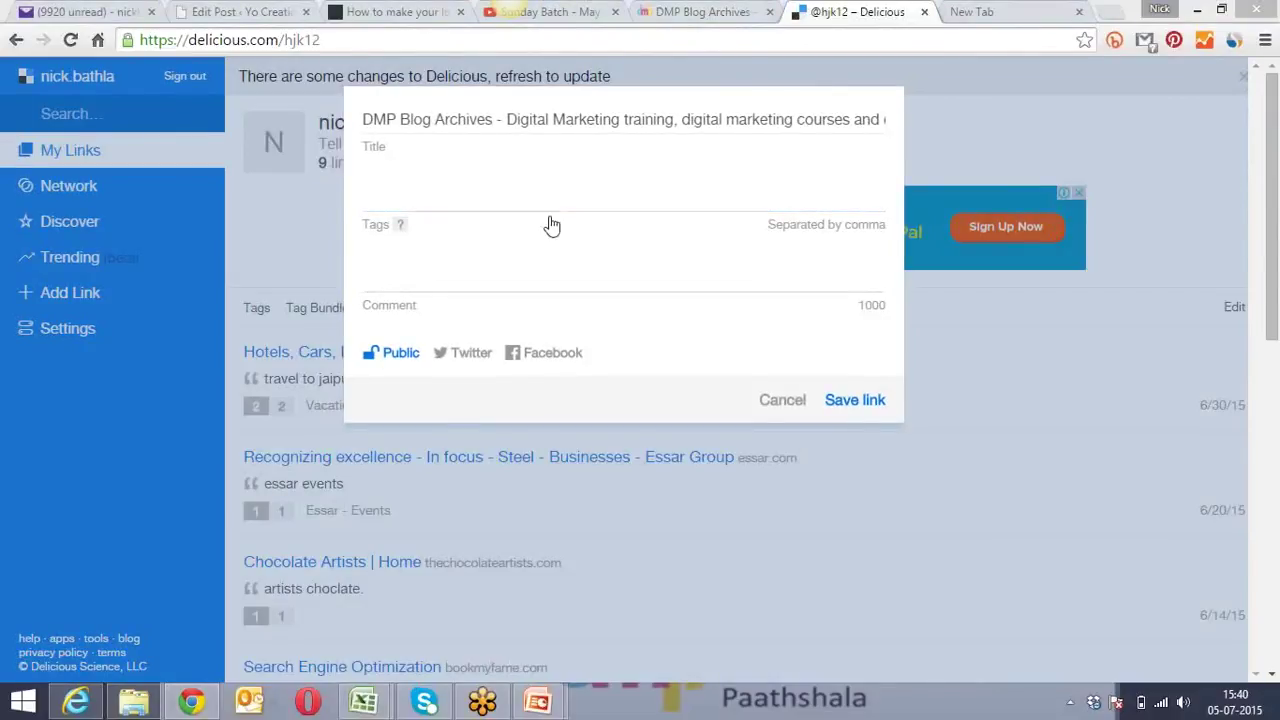
Tag the link 'Digital Marketing Blog', add comment 'Digital Marketing Training', and save it
click(547, 188)
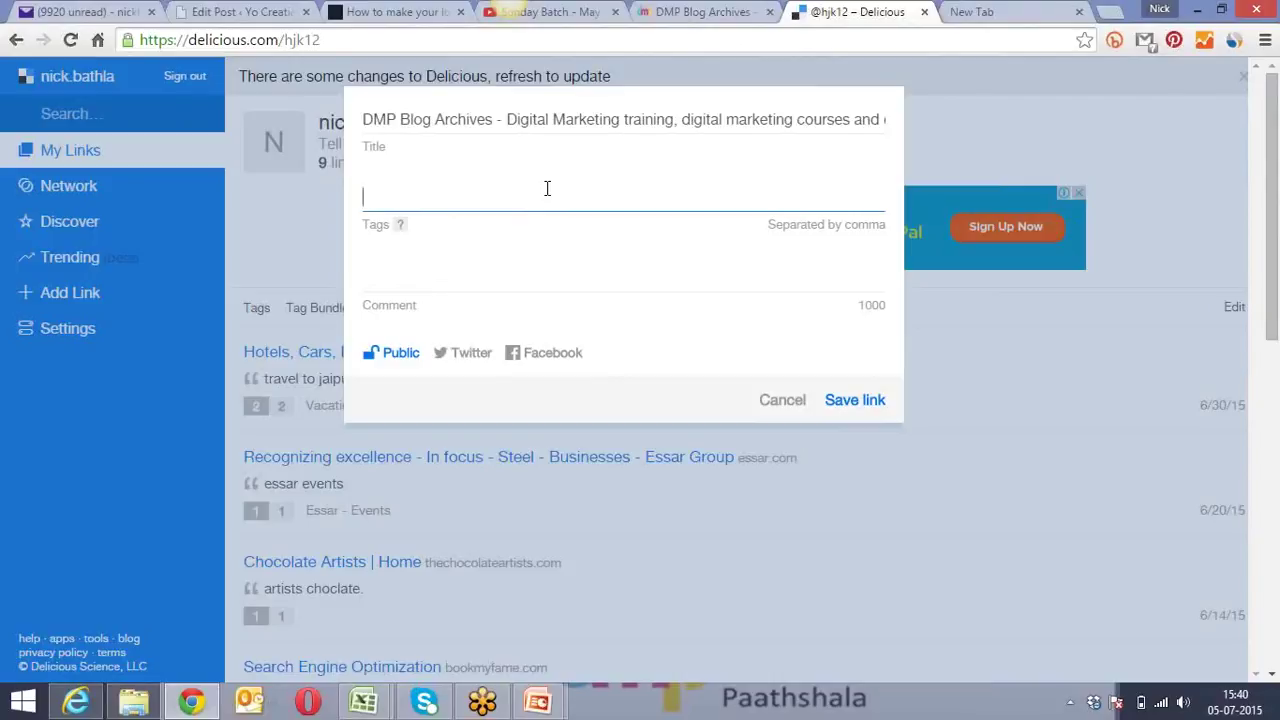
click(478, 273)
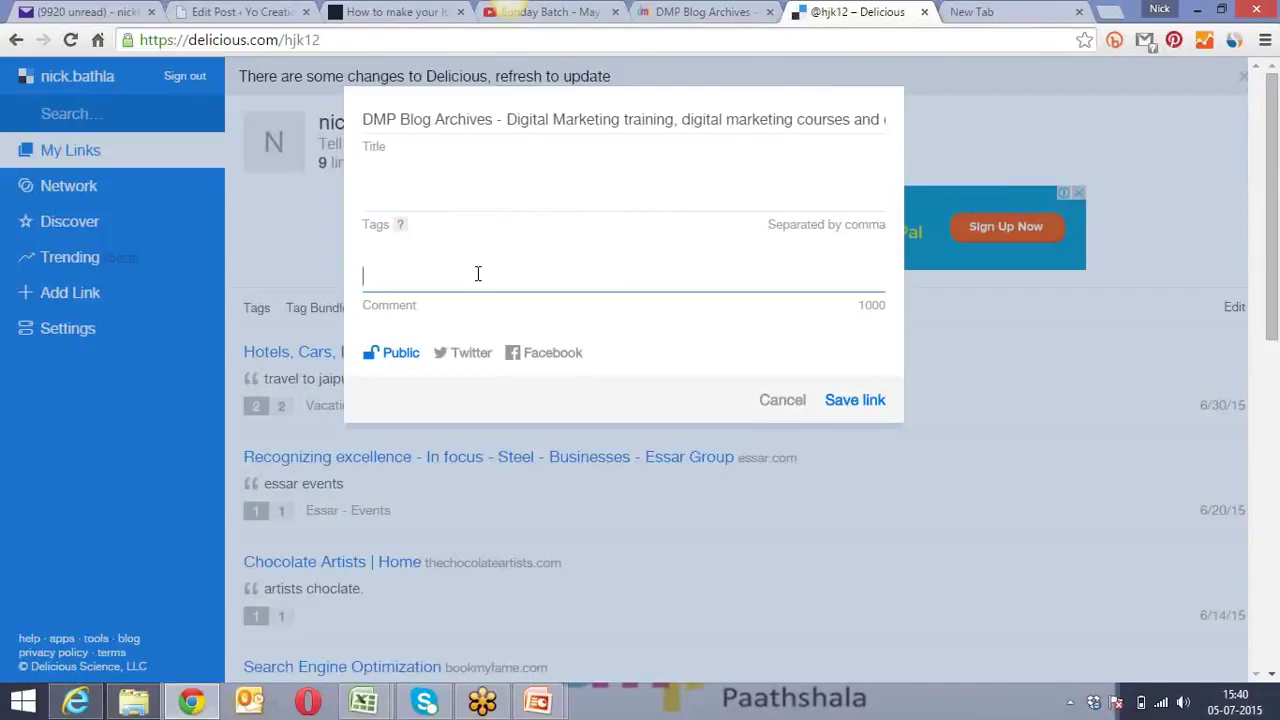
click(504, 197)
text(Di)
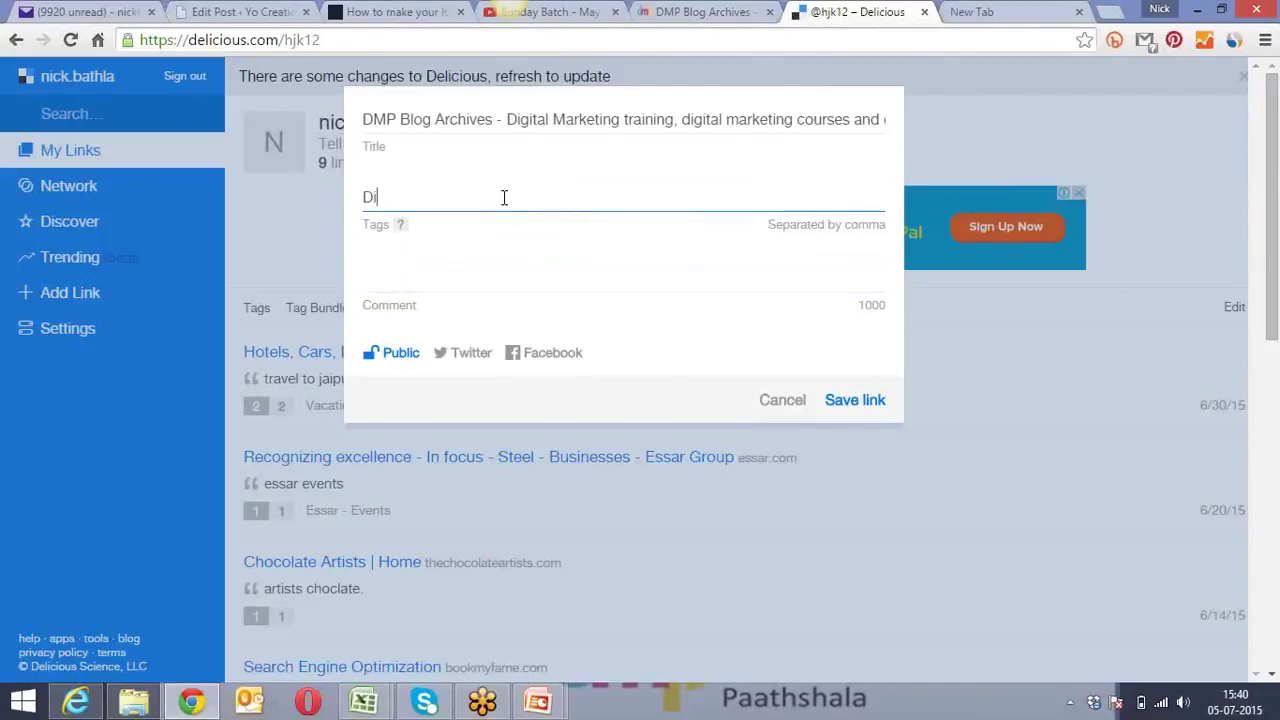
text(gital  Marke)
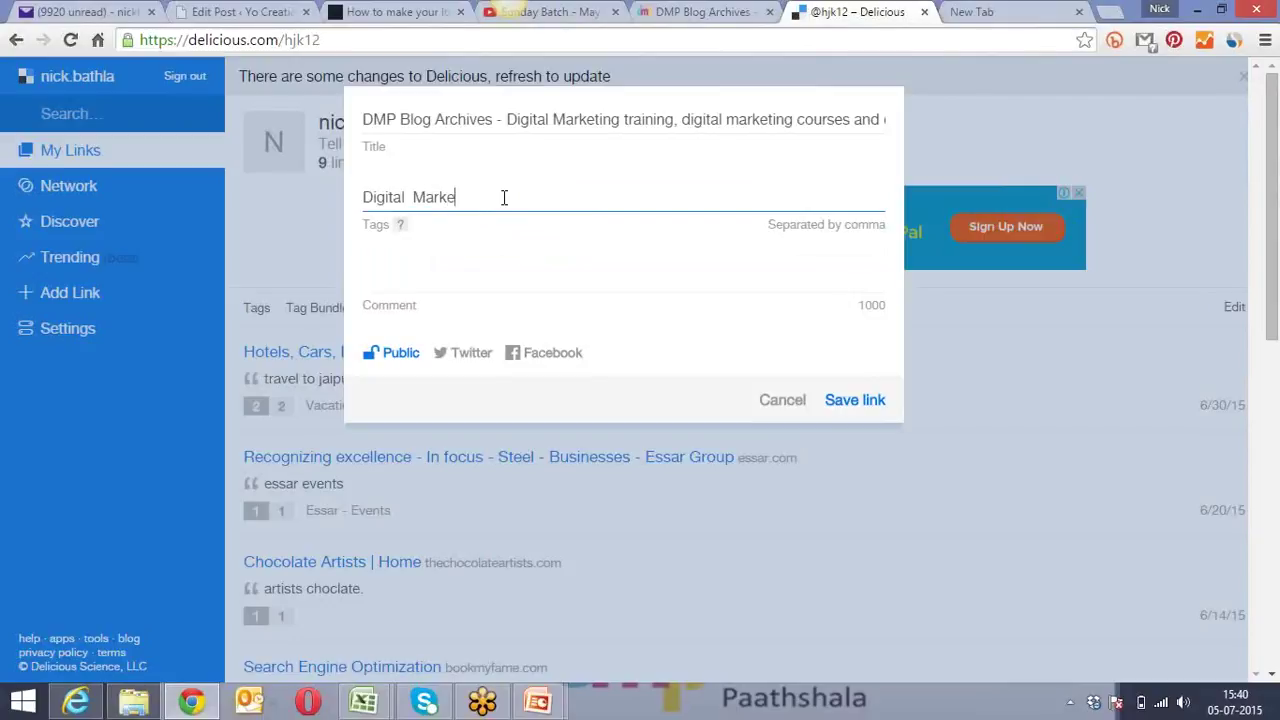
text(ting Blog)
click(480, 260)
text(Digit)
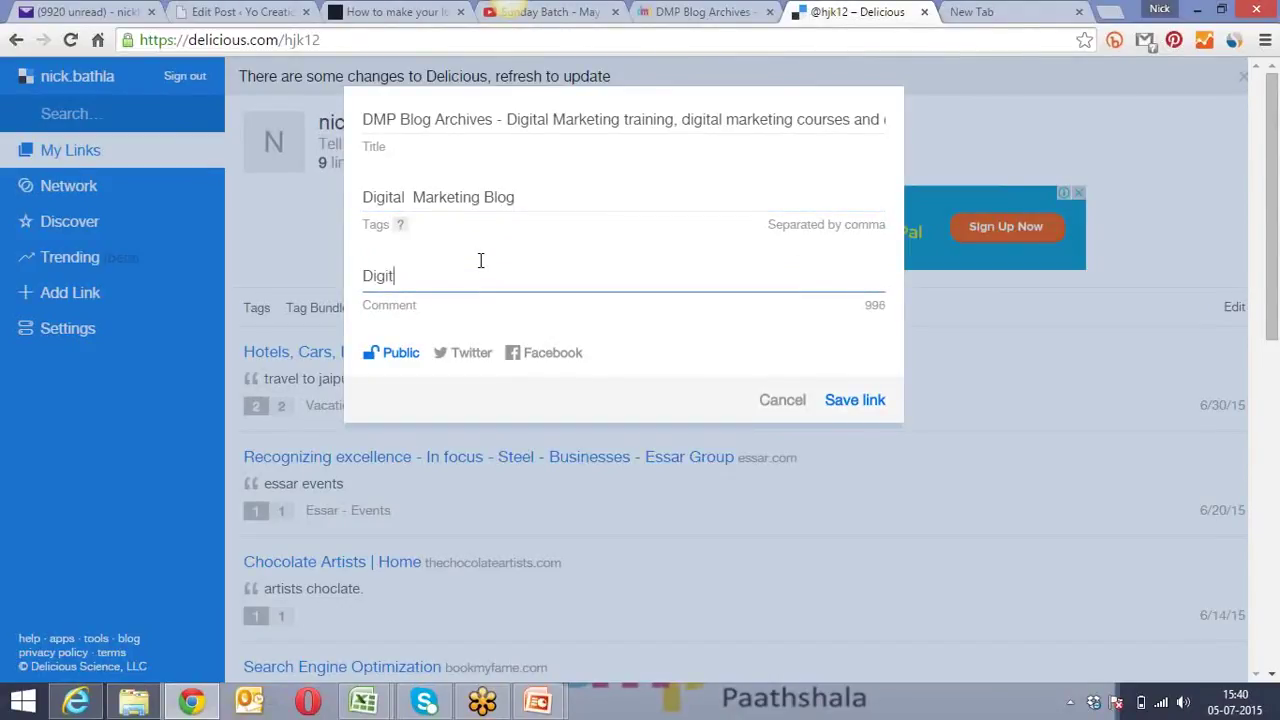
text(al Marketing Training)
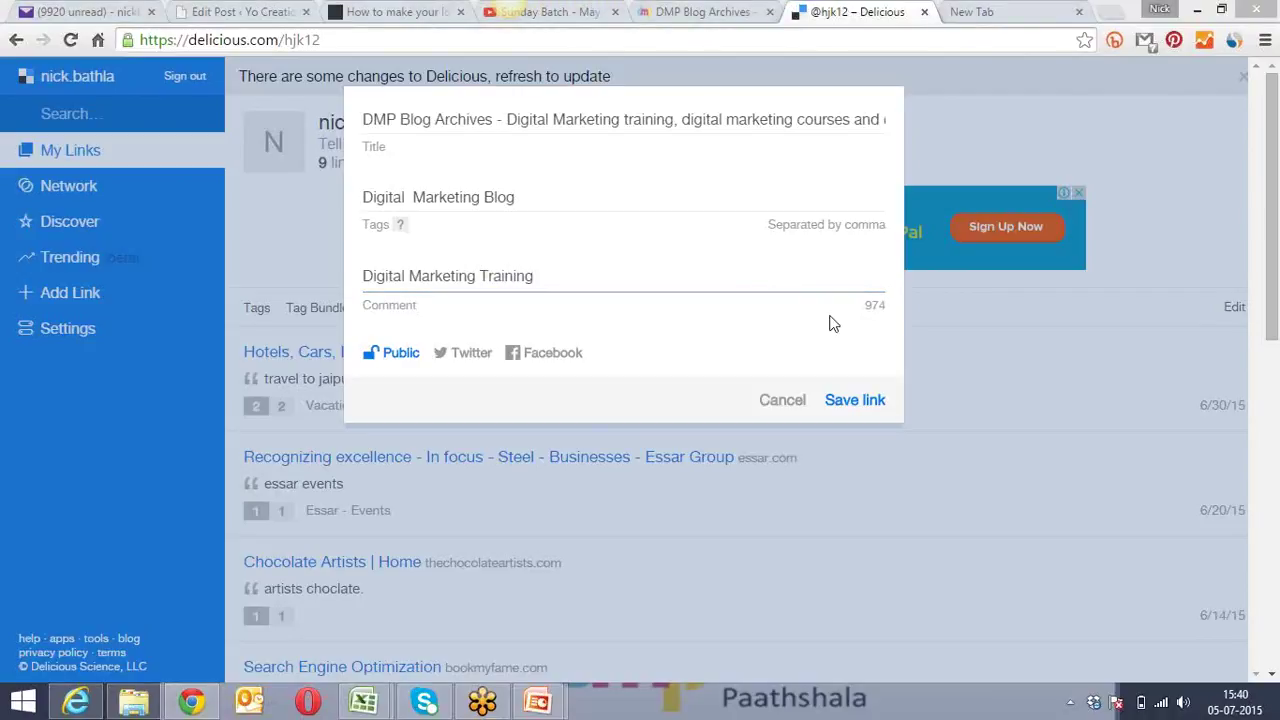
click(849, 399)
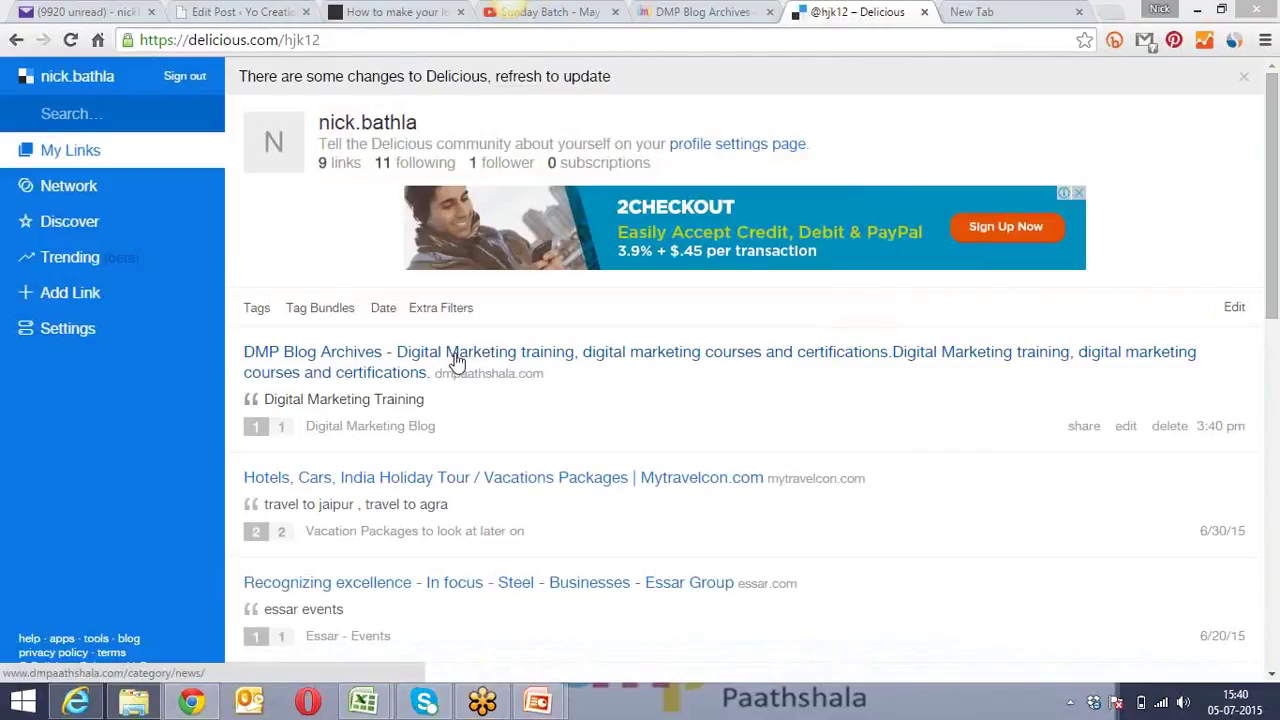
Delete the DMP Blog Archives link in Delicious's edit view, then return to the blog tab
scroll(551, 296, down, 1)
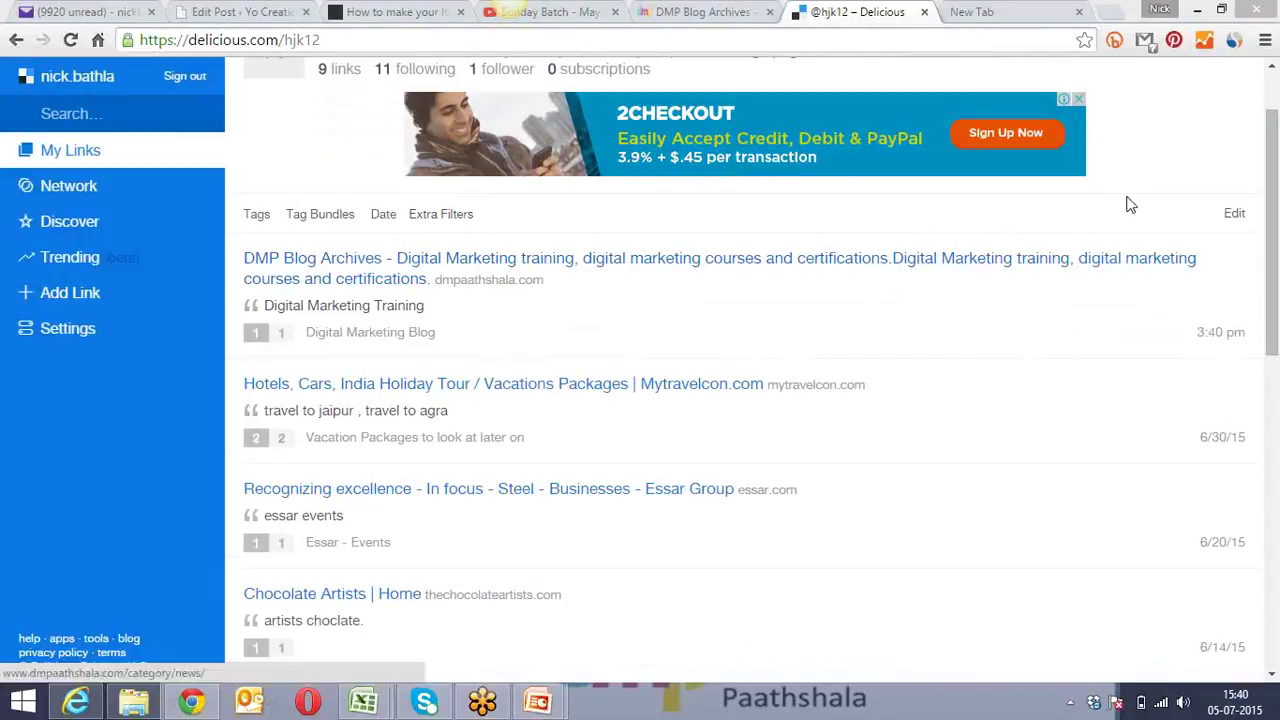
click(1234, 215)
scroll(1129, 216, down, 2)
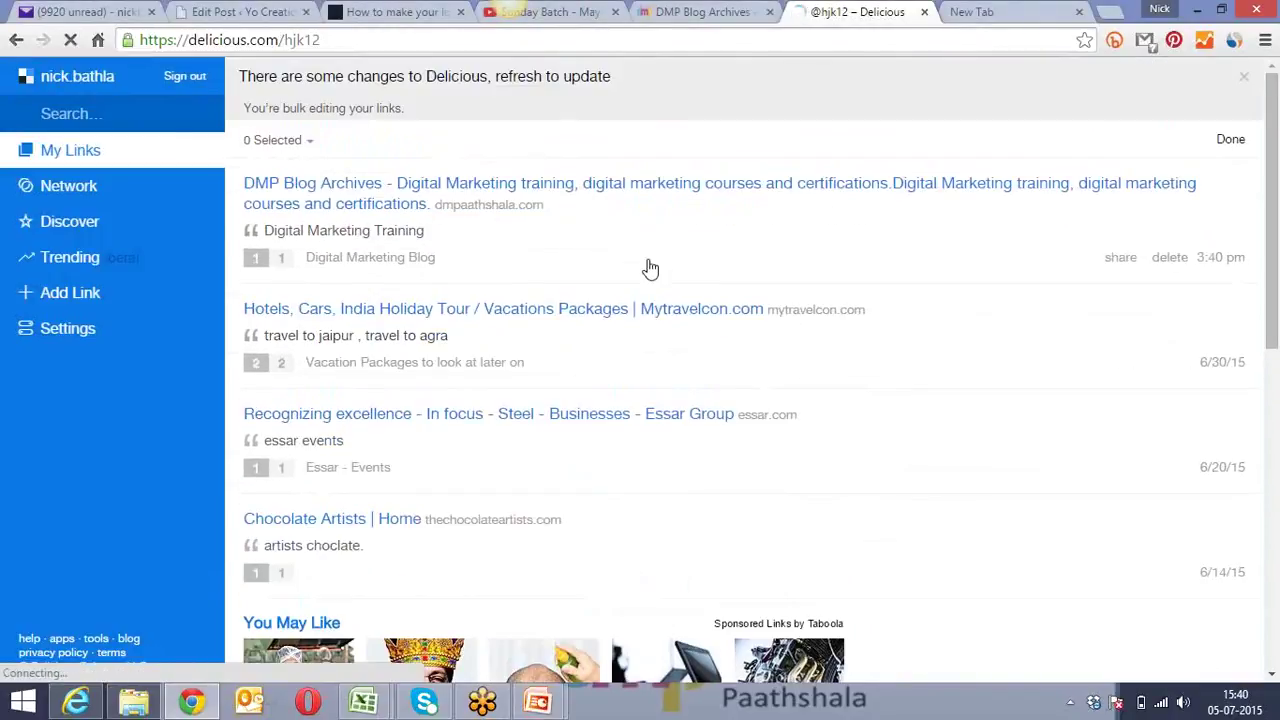
click(405, 185)
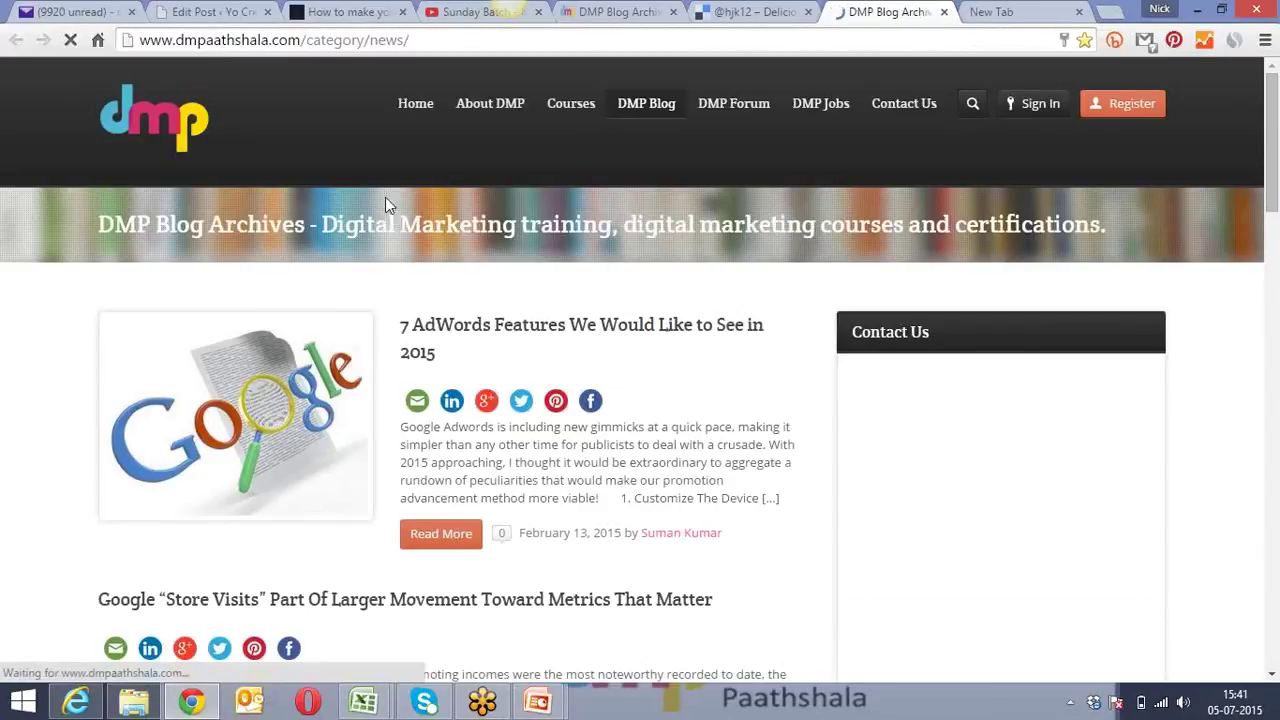
key(ctrl+shift+Tab)
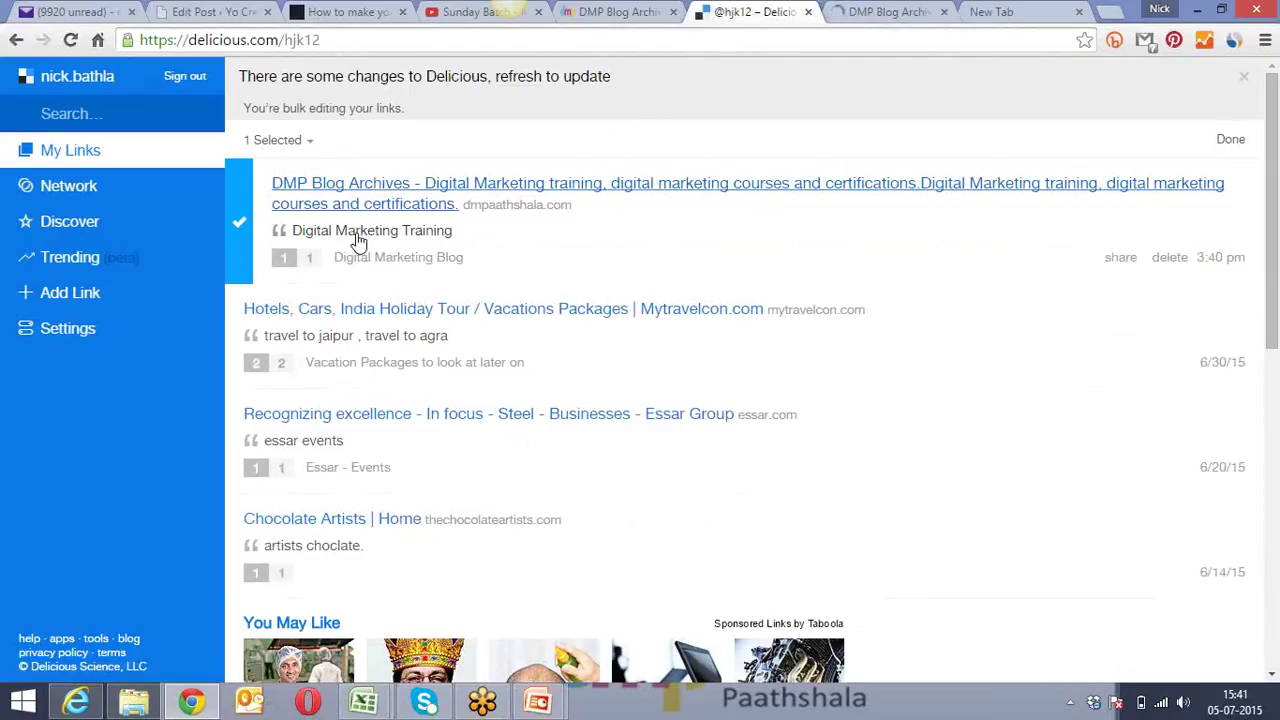
click(1153, 260)
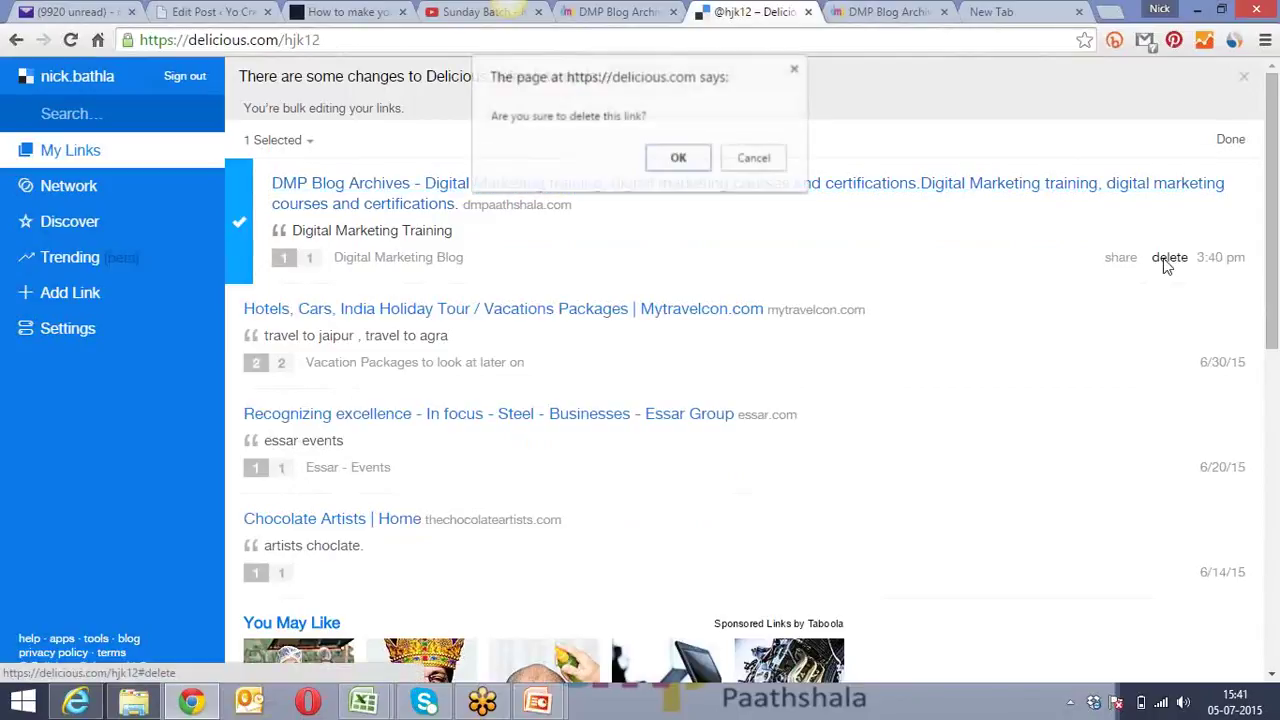
click(686, 160)
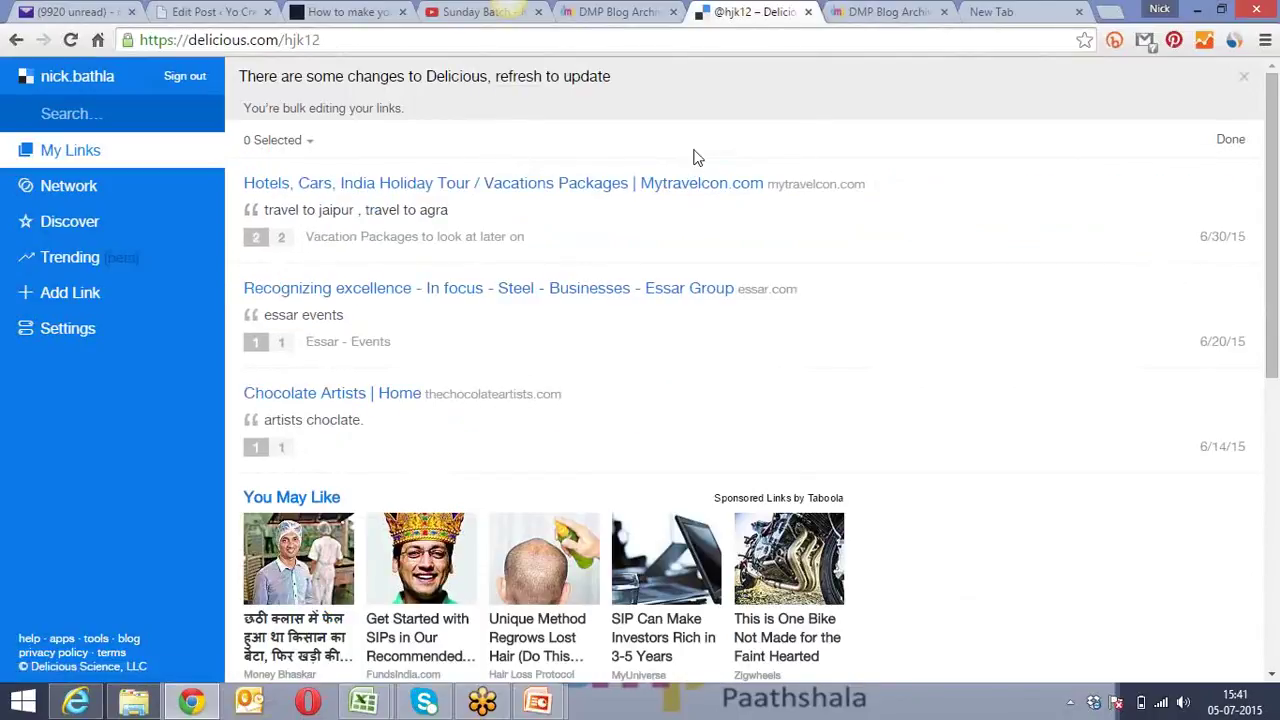
click(878, 10)
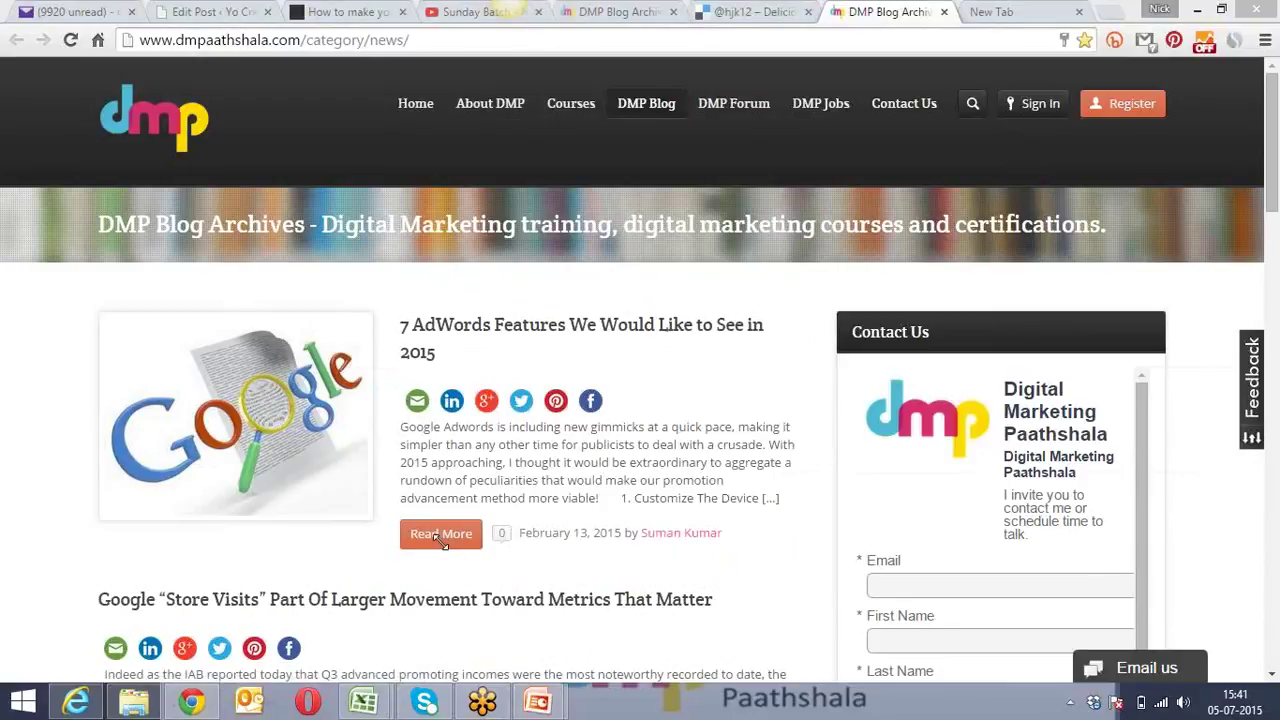
Search Google for 'list of social bookmarking sites 2015' from the new tab
click(988, 16)
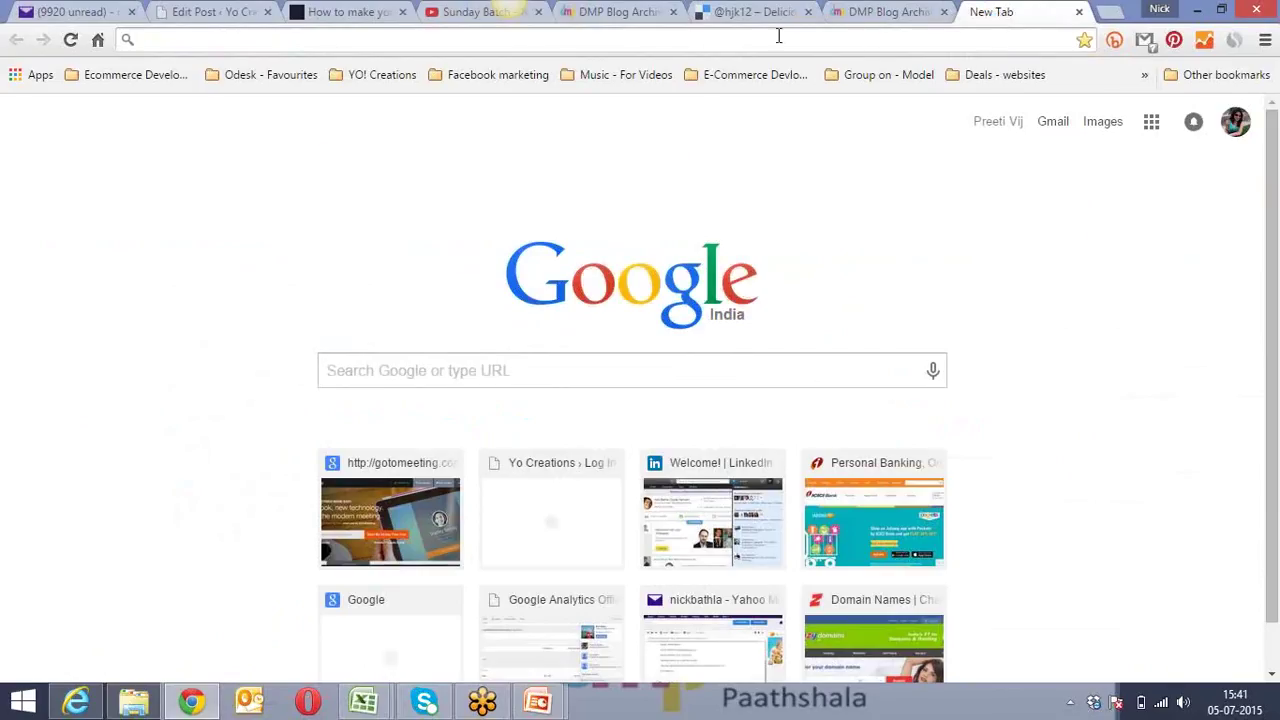
text(list of social bookmark)
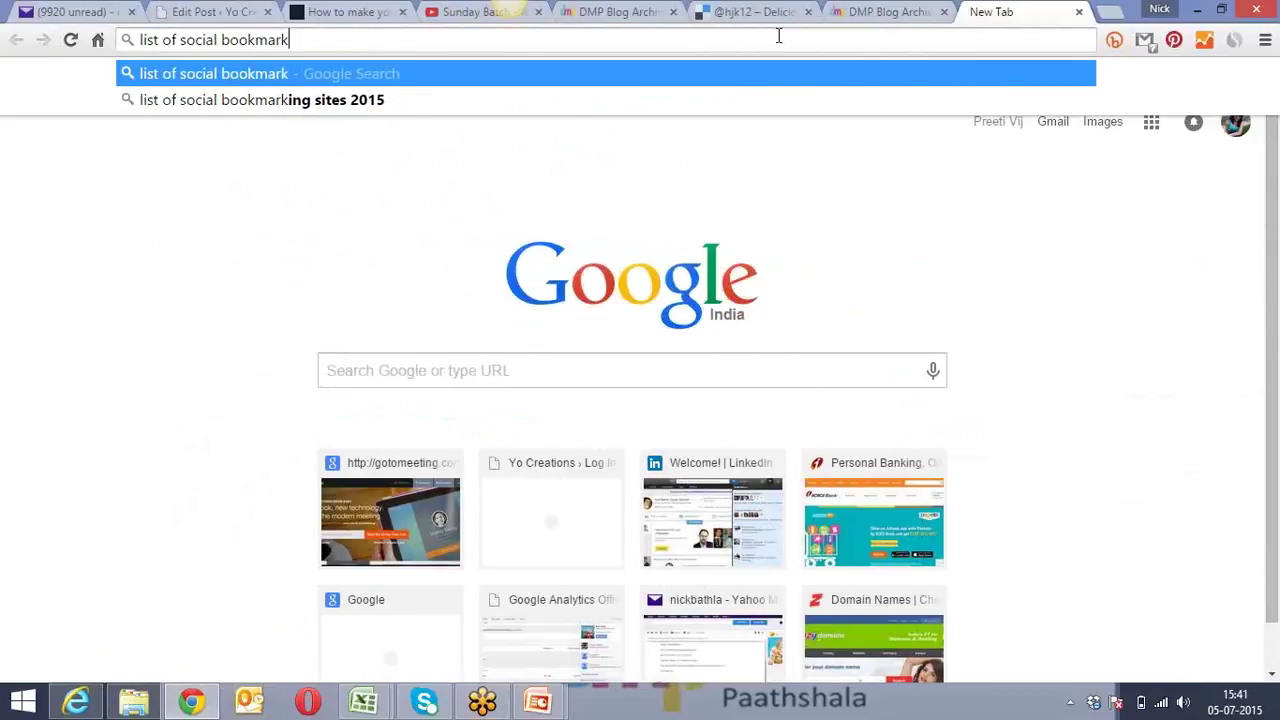
key(Down)
key(Return)
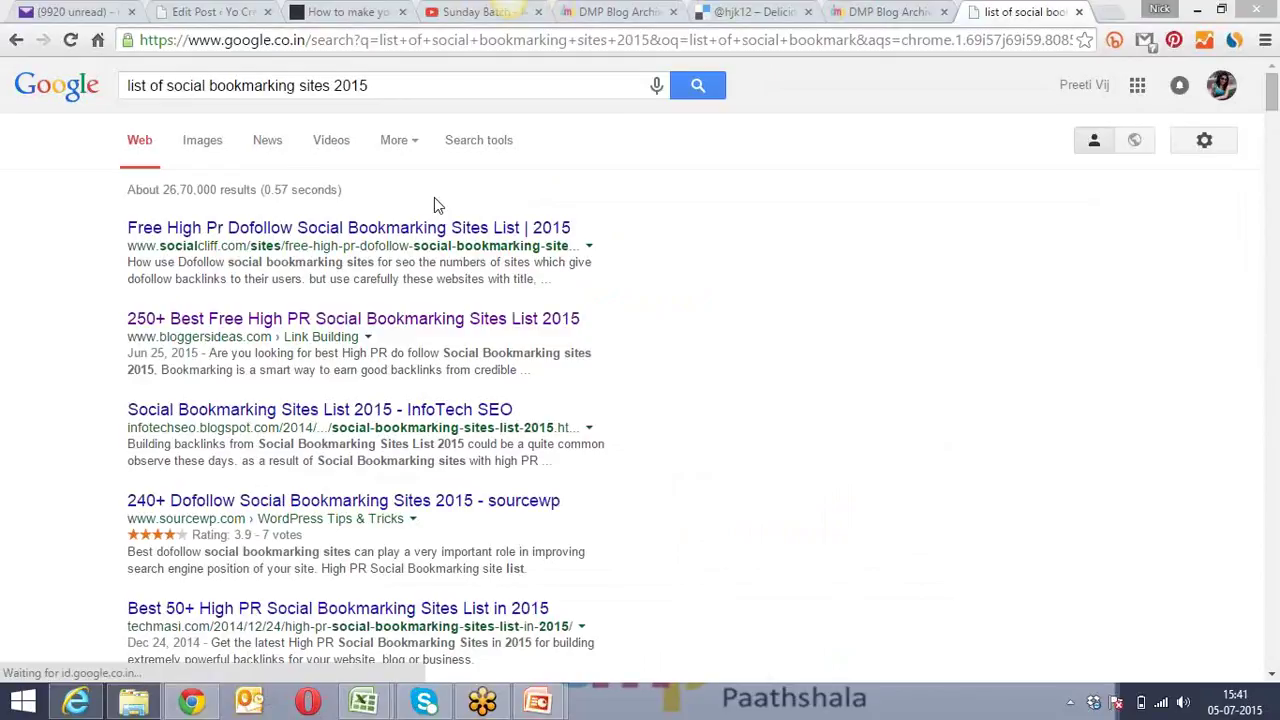
Open the '250+ Best Free High PR Social Bookmarking Sites List 2015' result and select newsvine in its table
click(222, 328)
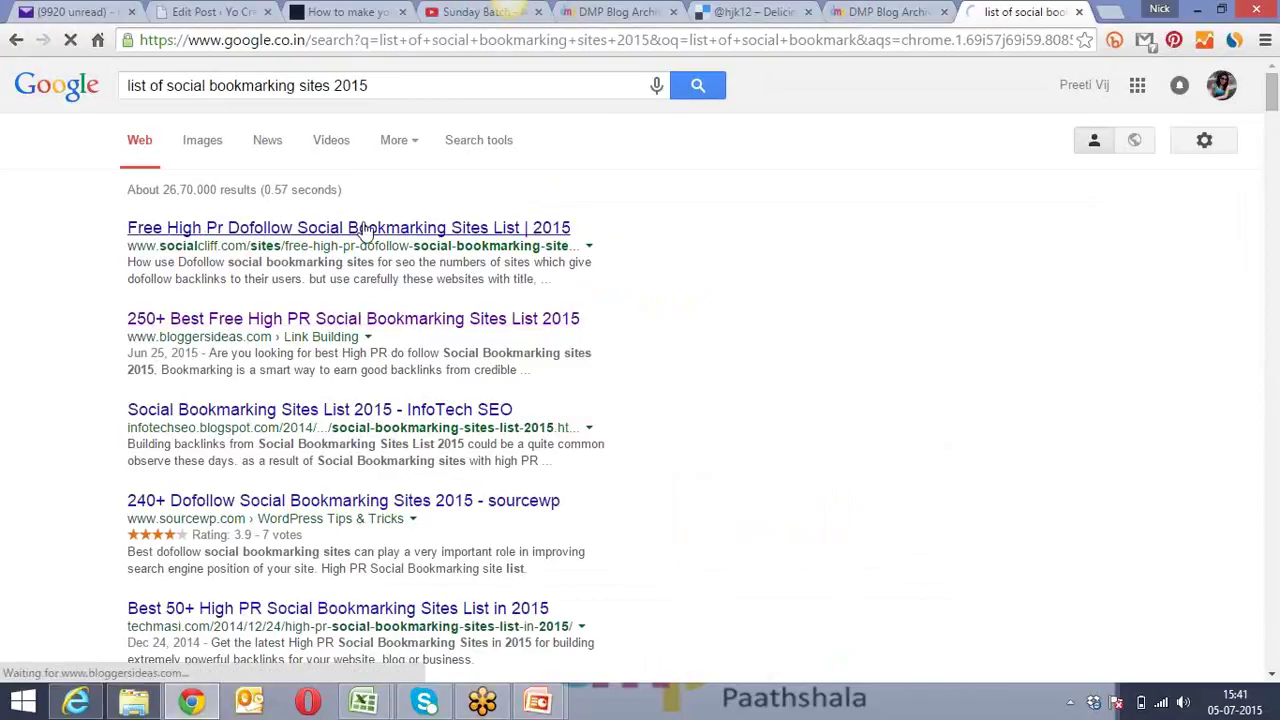
click(435, 47)
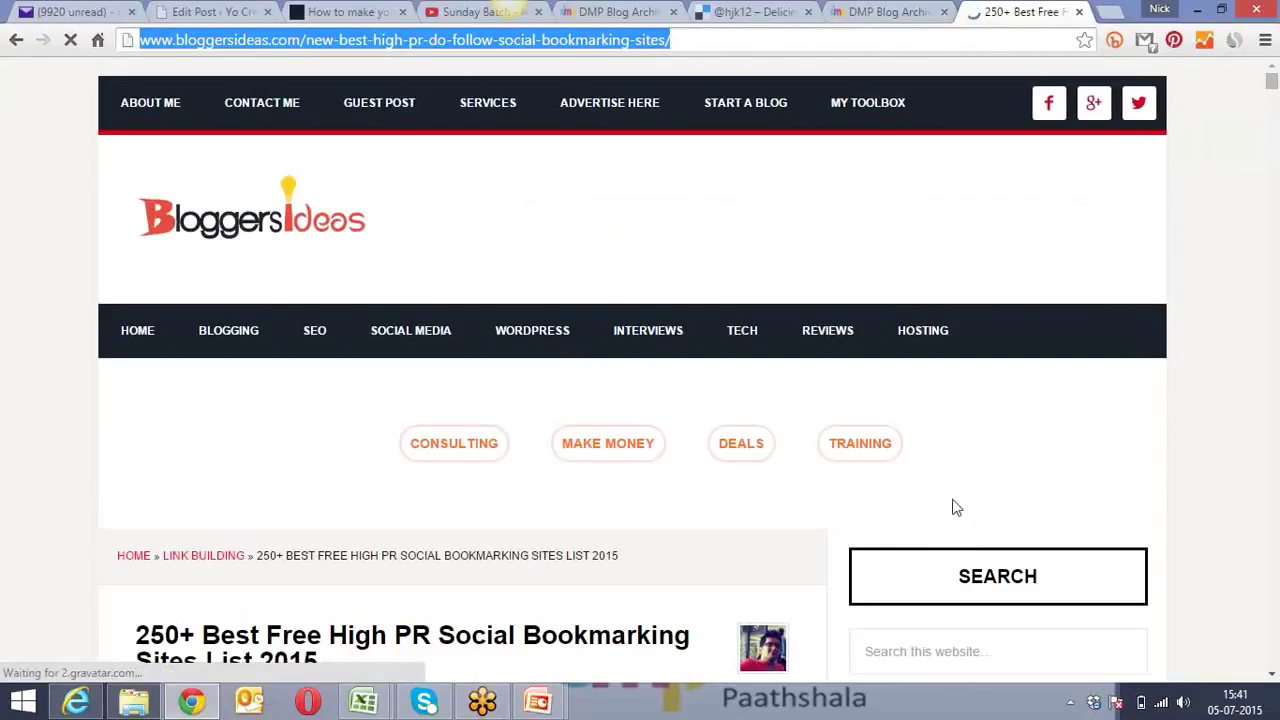
click(945, 500)
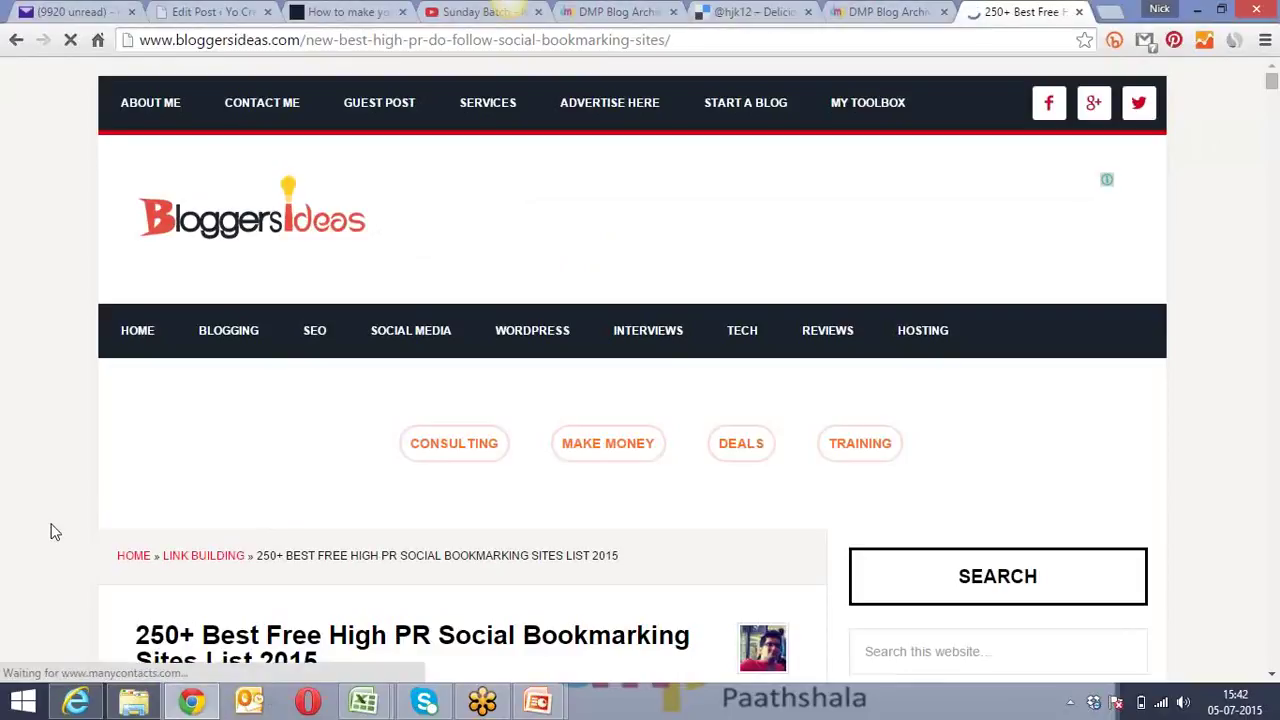
scroll(58, 511, down, 3)
scroll(58, 509, down, 10)
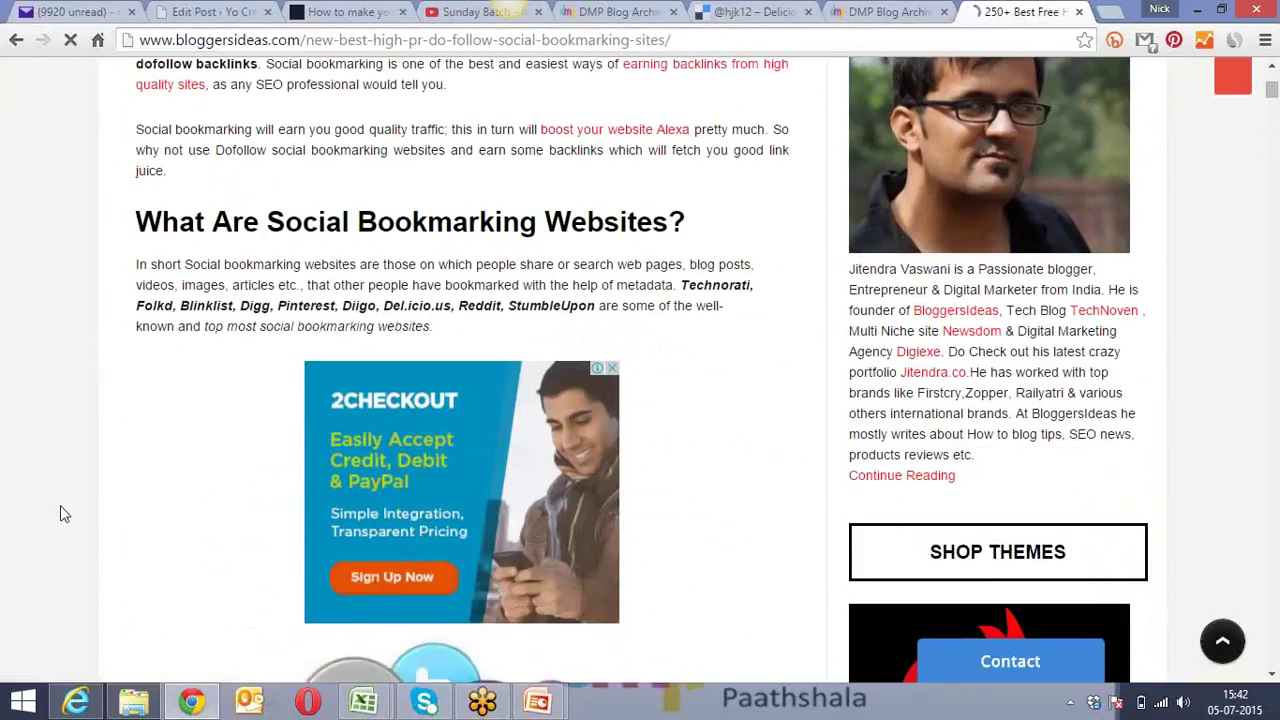
scroll(60, 506, down, 12)
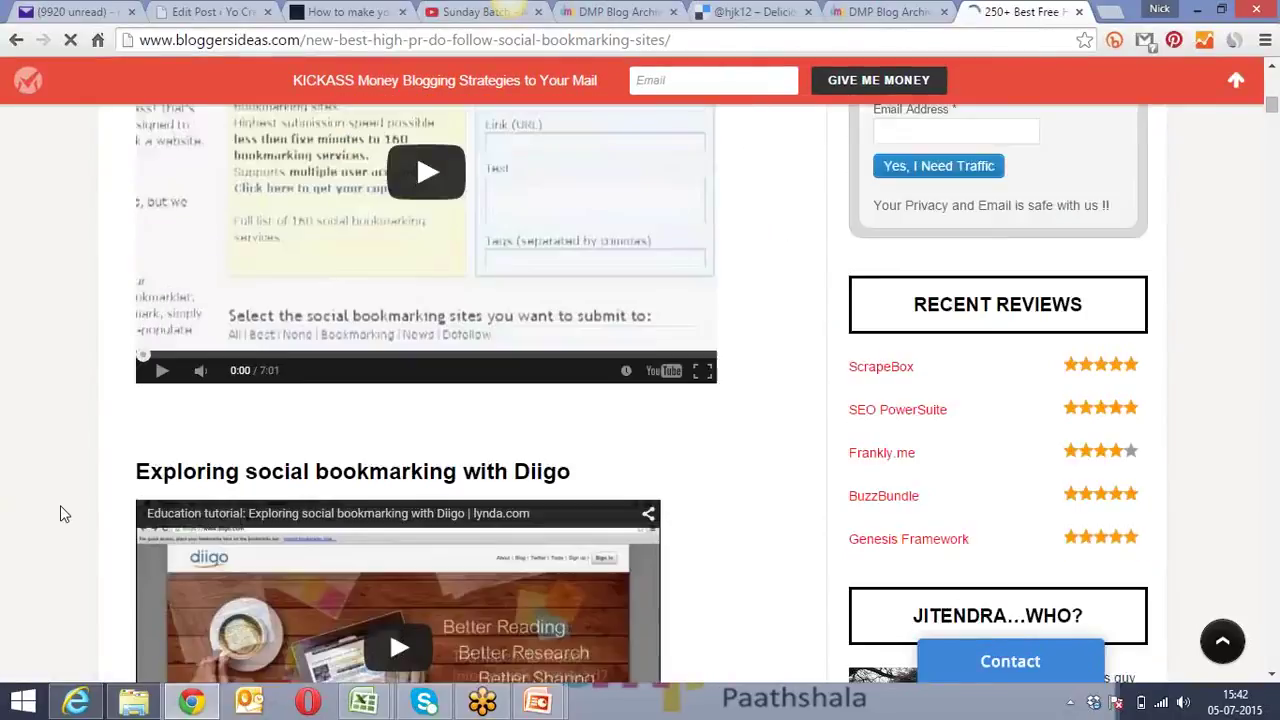
scroll(77, 477, down, 1)
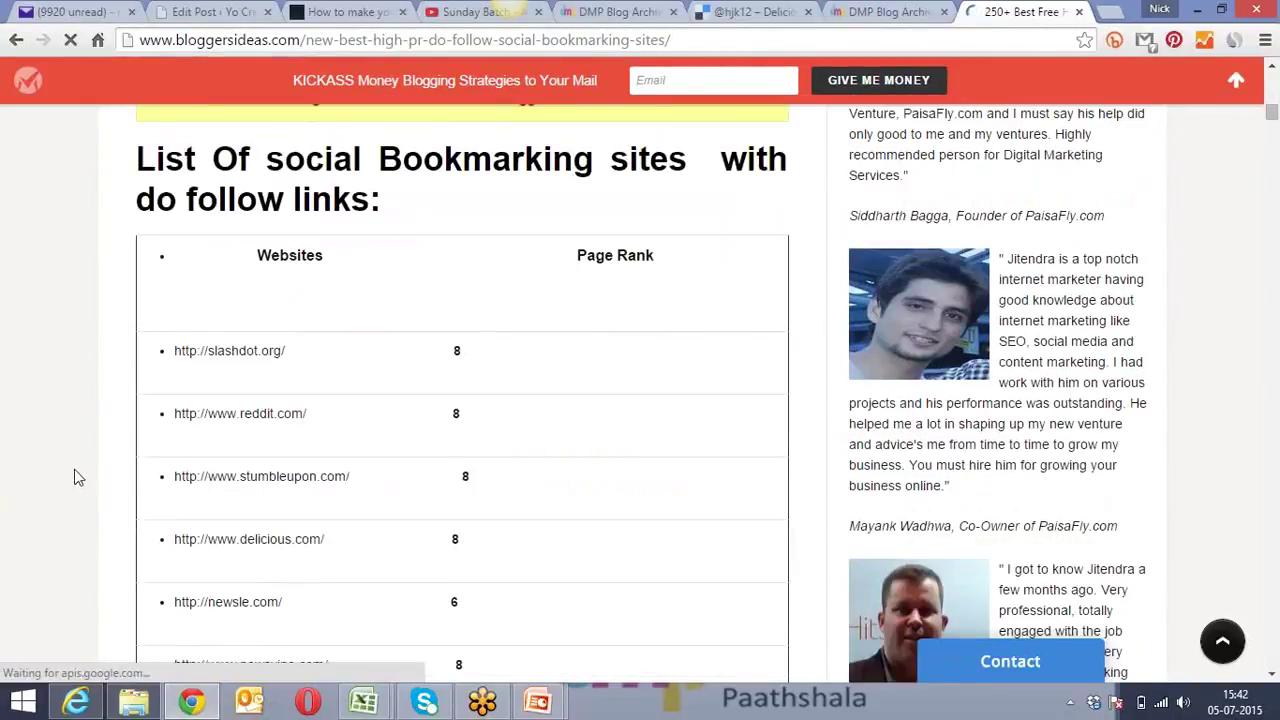
scroll(69, 509, up, 2)
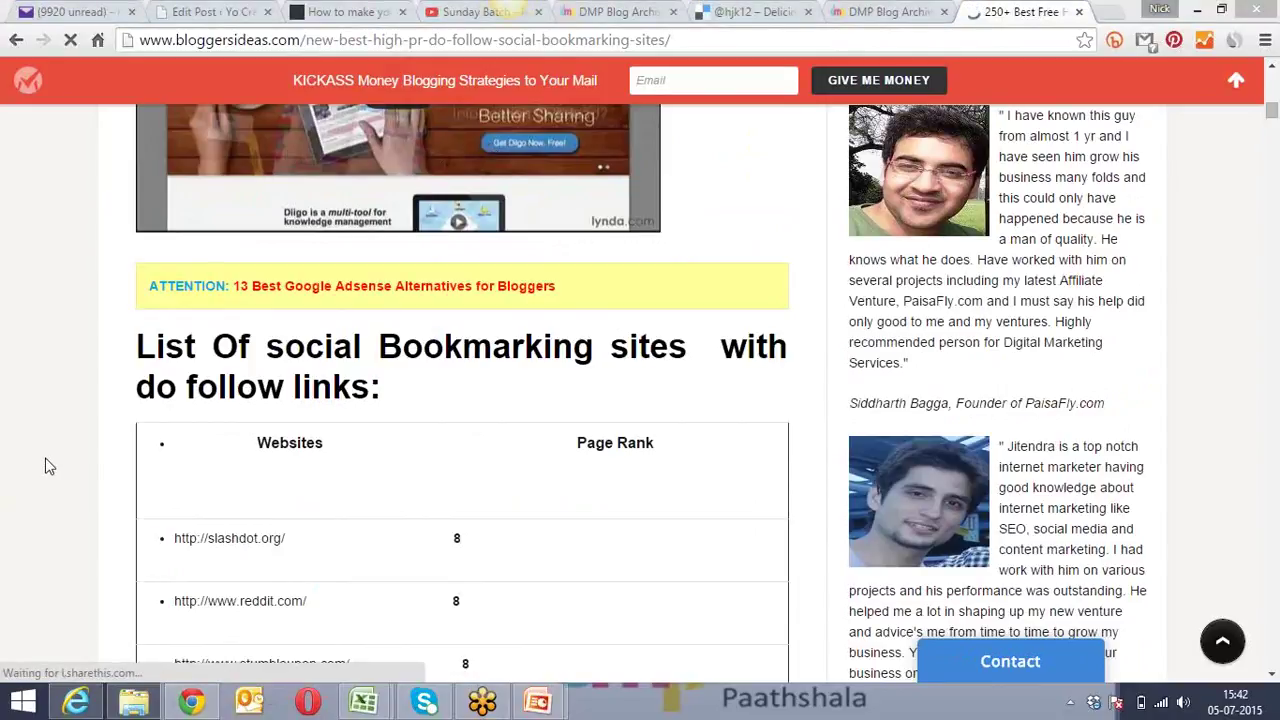
scroll(44, 465, down, 2)
scroll(44, 465, down, 1)
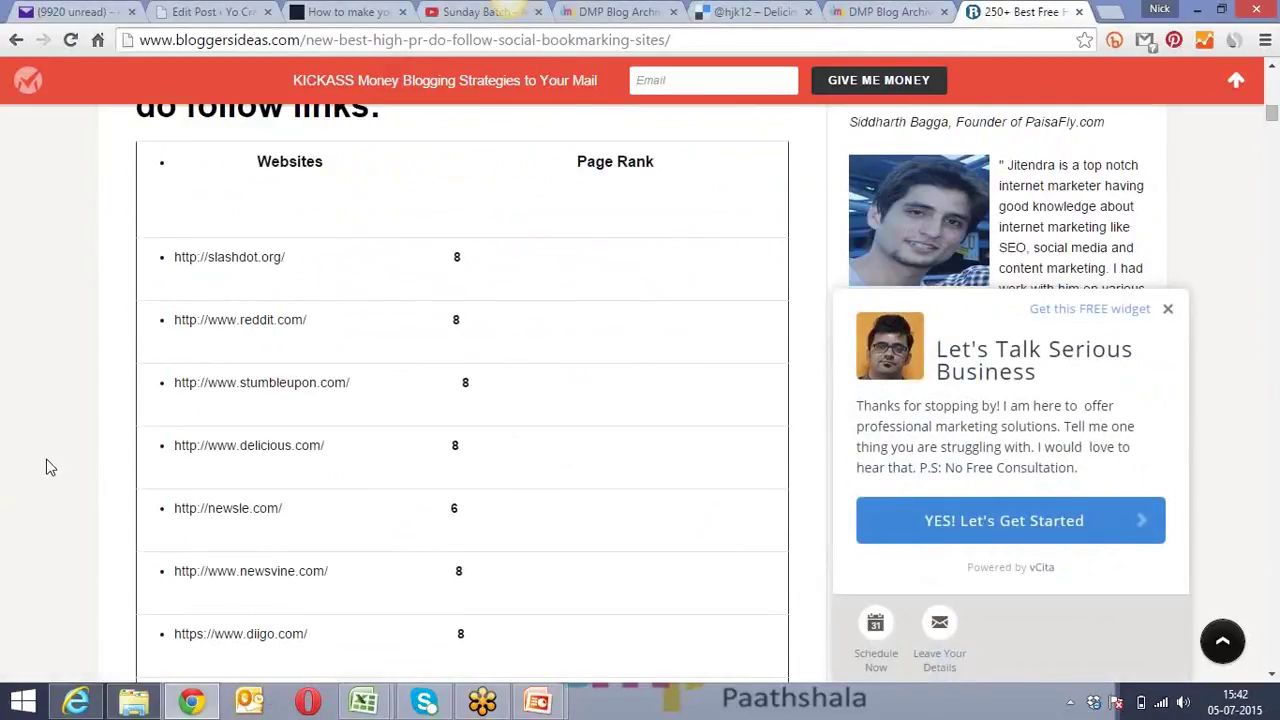
drag(333, 571, 180, 566)
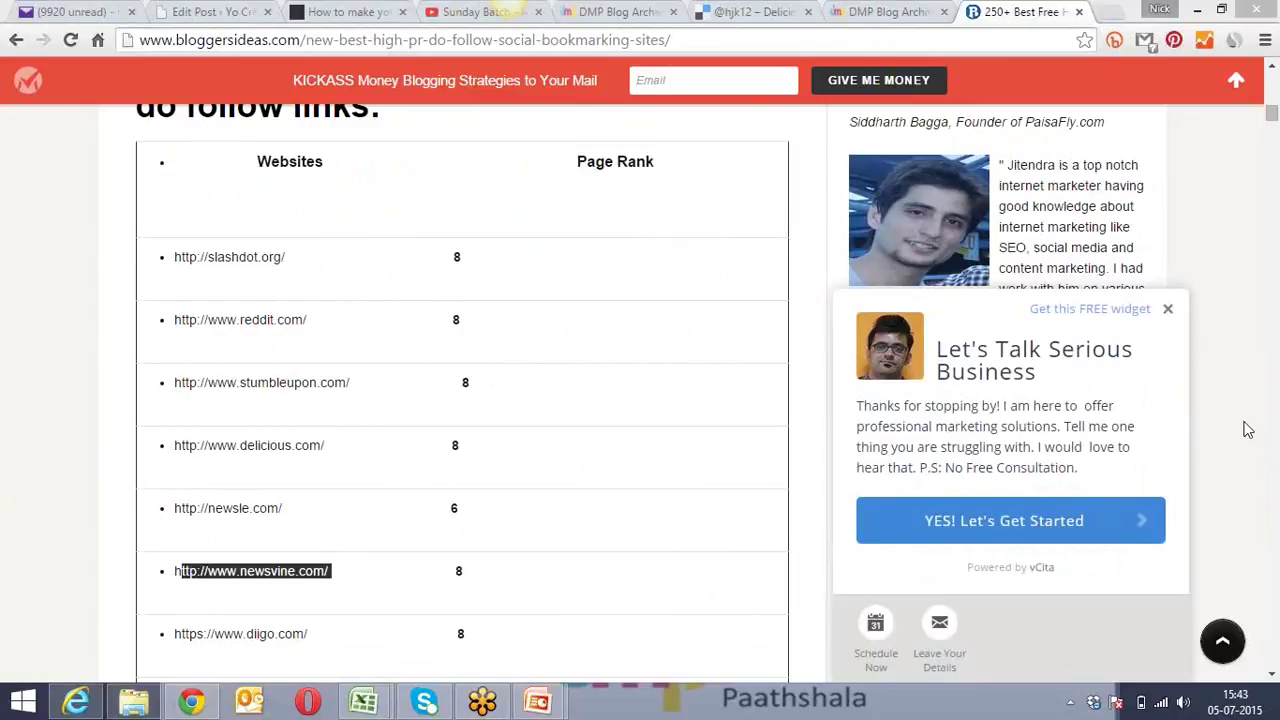
click(45, 296)
scroll(45, 296, down, 1)
scroll(45, 296, up, 2)
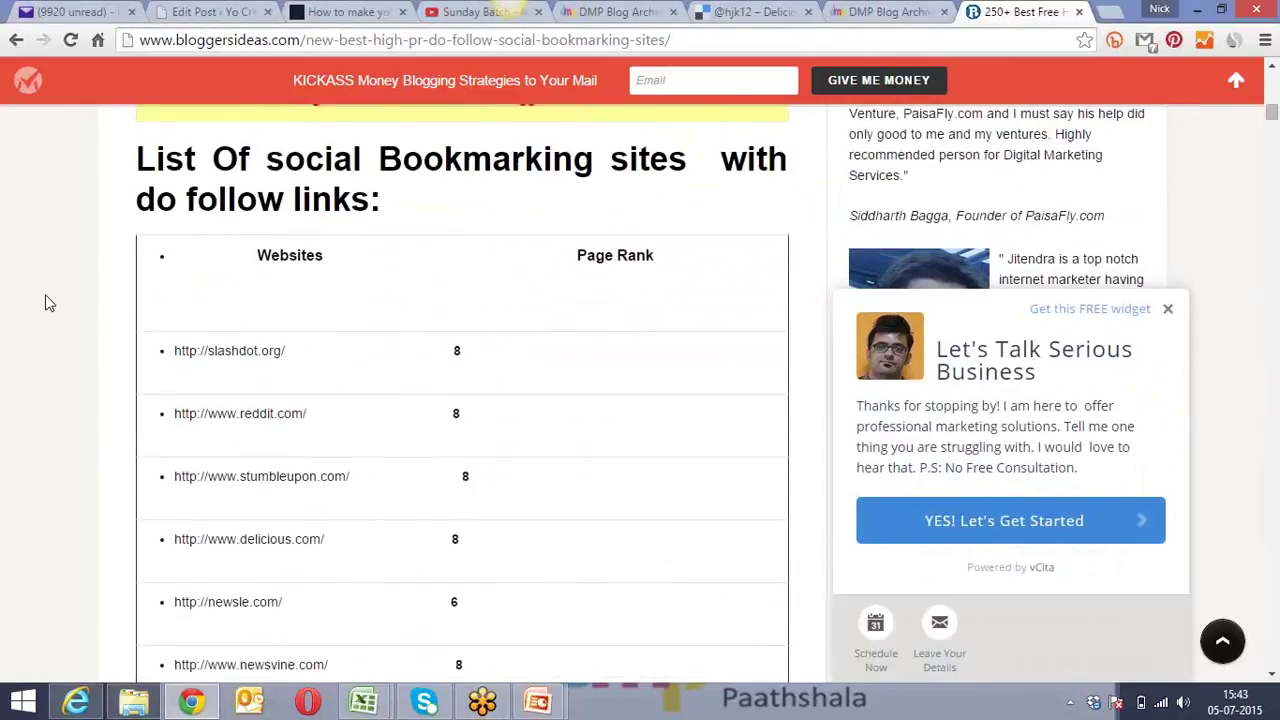
scroll(46, 294, up, 3)
scroll(46, 294, down, 1)
scroll(46, 294, down, 2)
drag(360, 477, 176, 476)
right_click(178, 474)
click(240, 492)
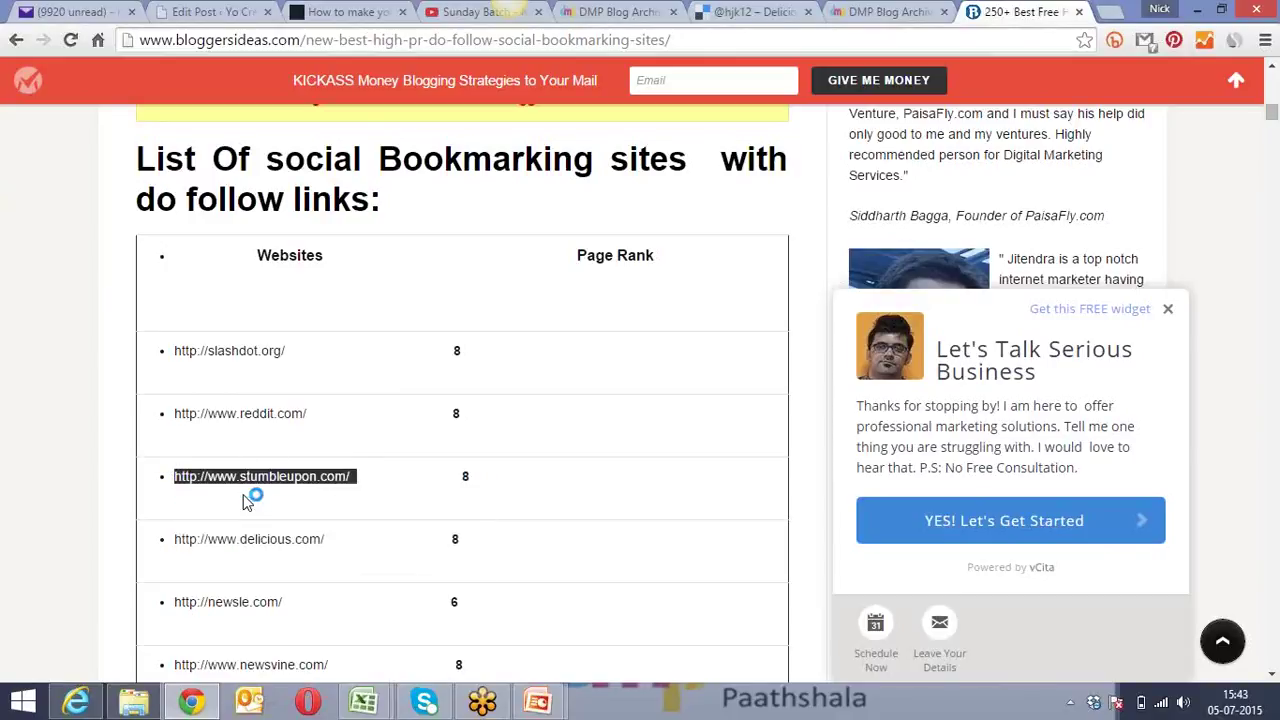
click(778, 41)
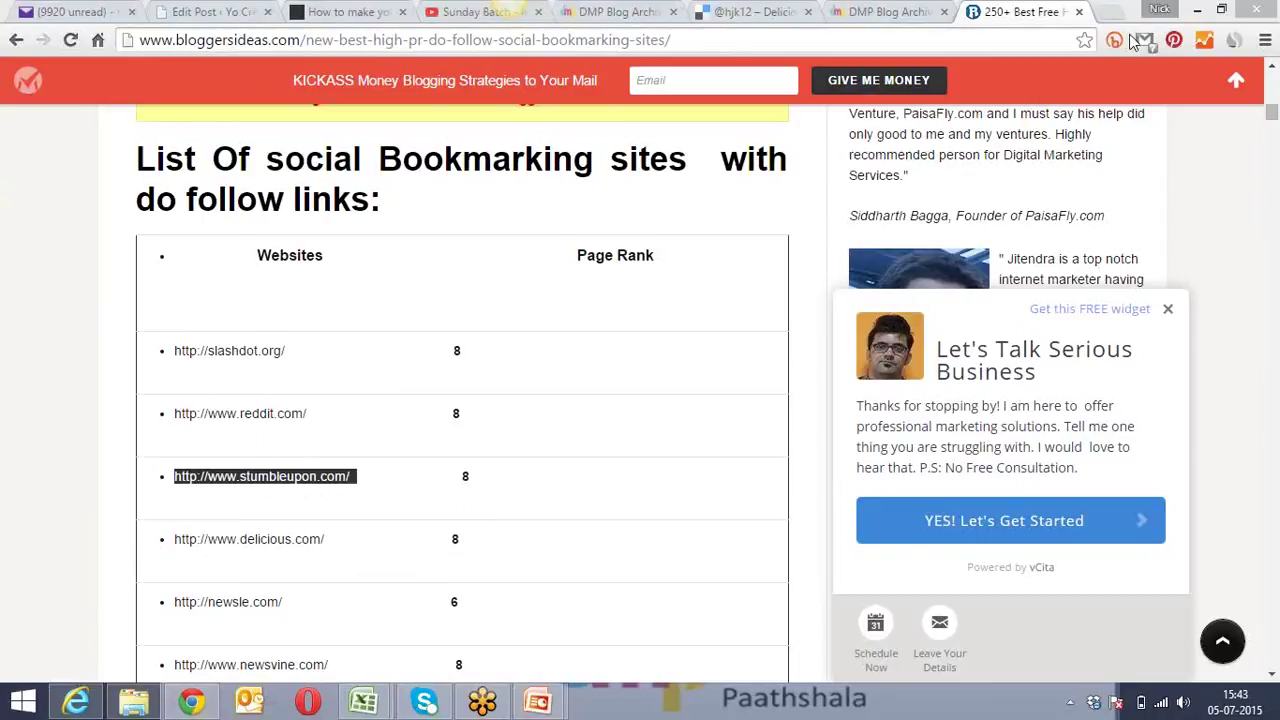
click(1110, 12)
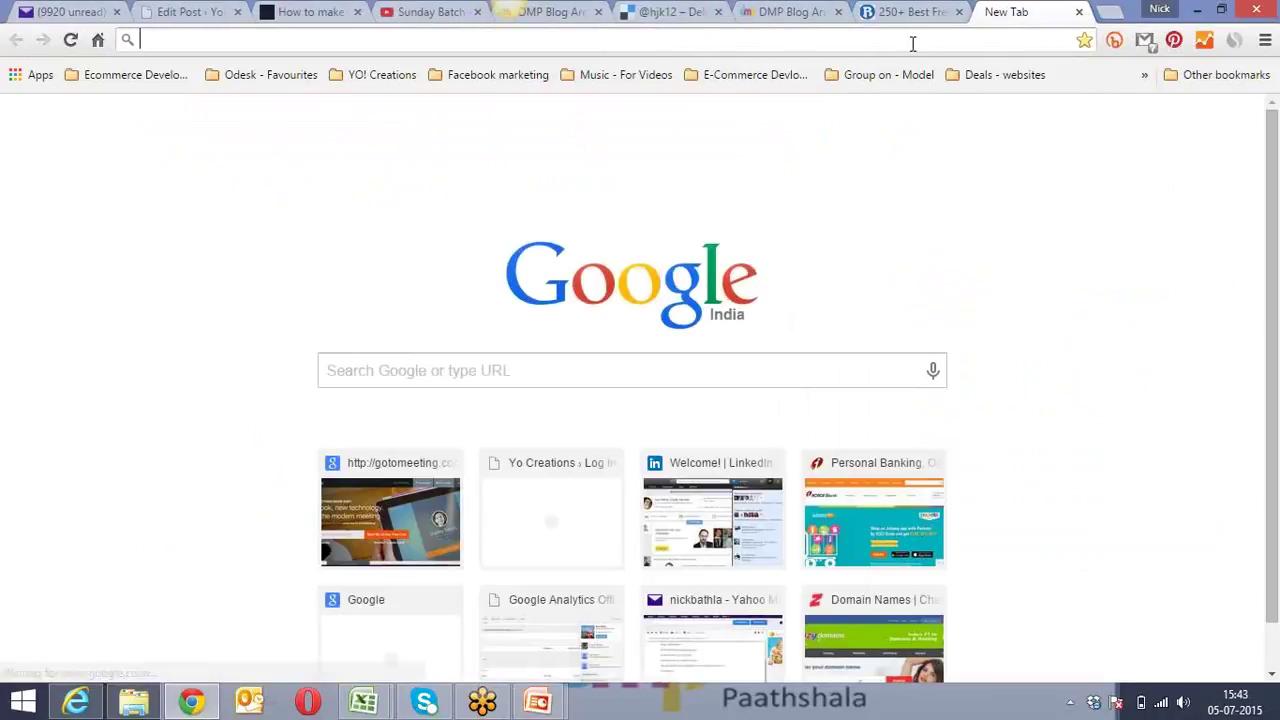
Open the StumbleUpon website from the pasted address, then return to the Delicious links page
text(http://www.stumbleupon.com/ #sthash.pxzdqV7F.dpuf)
text(])
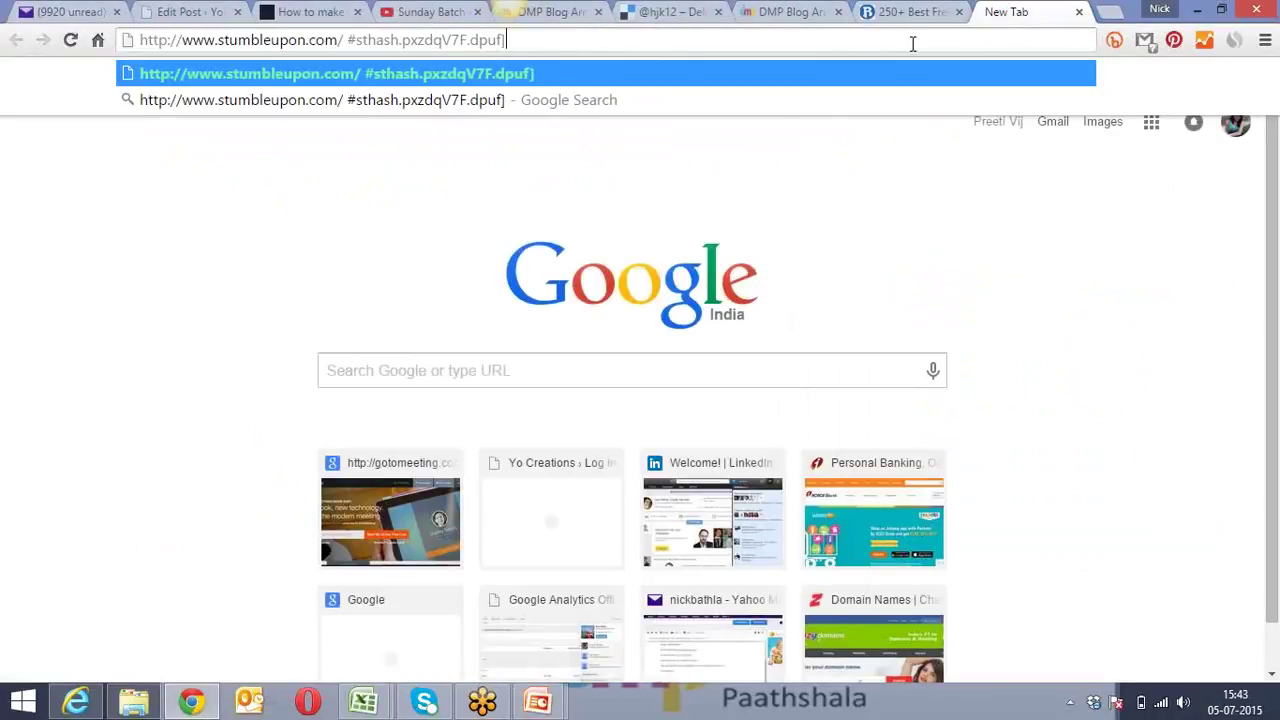
key(BackSpace)
key(BackSpace)
key(BackSpace)
key(BackSpace)
key(BackSpace)
key(BackSpace)
key(BackSpace)
key(BackSpace)
key(BackSpace)
key(BackSpace)
key(BackSpace)
key(BackSpace)
key(BackSpace)
key(BackSpace)
key(BackSpace)
key(BackSpace)
key(BackSpace)
key(BackSpace)
key(BackSpace)
key(BackSpace)
key(BackSpace)
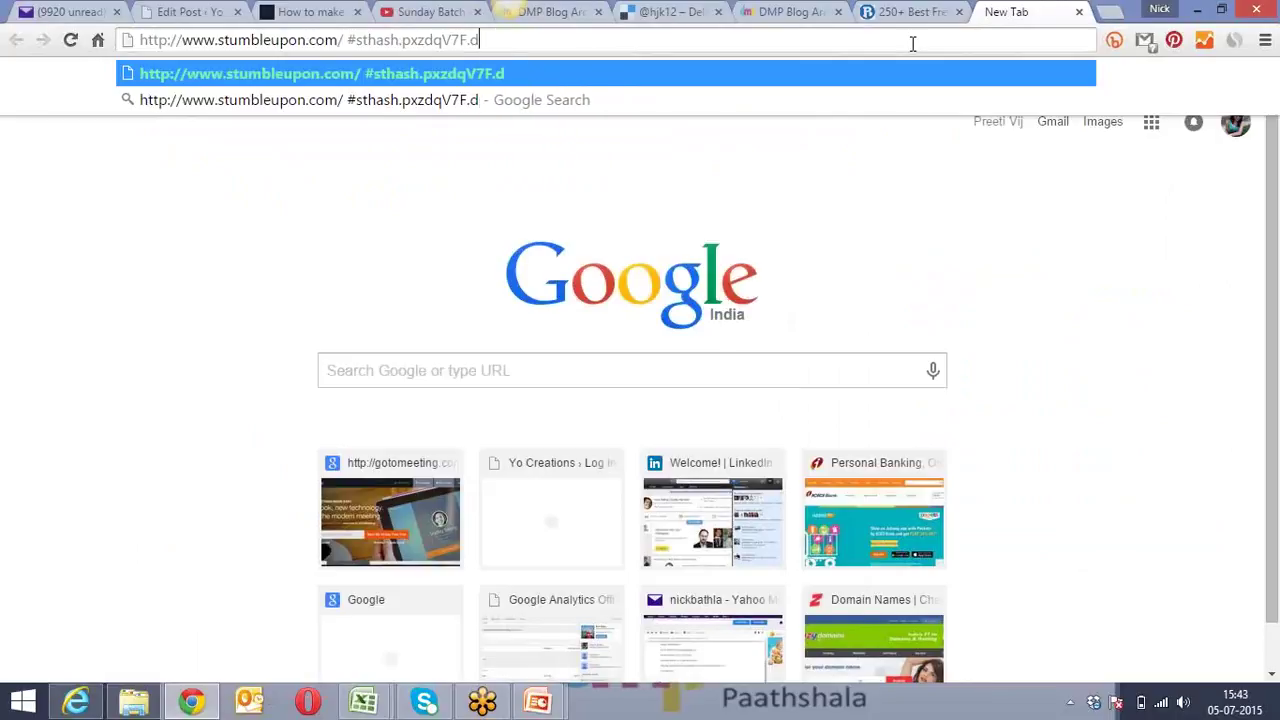
key(Return)
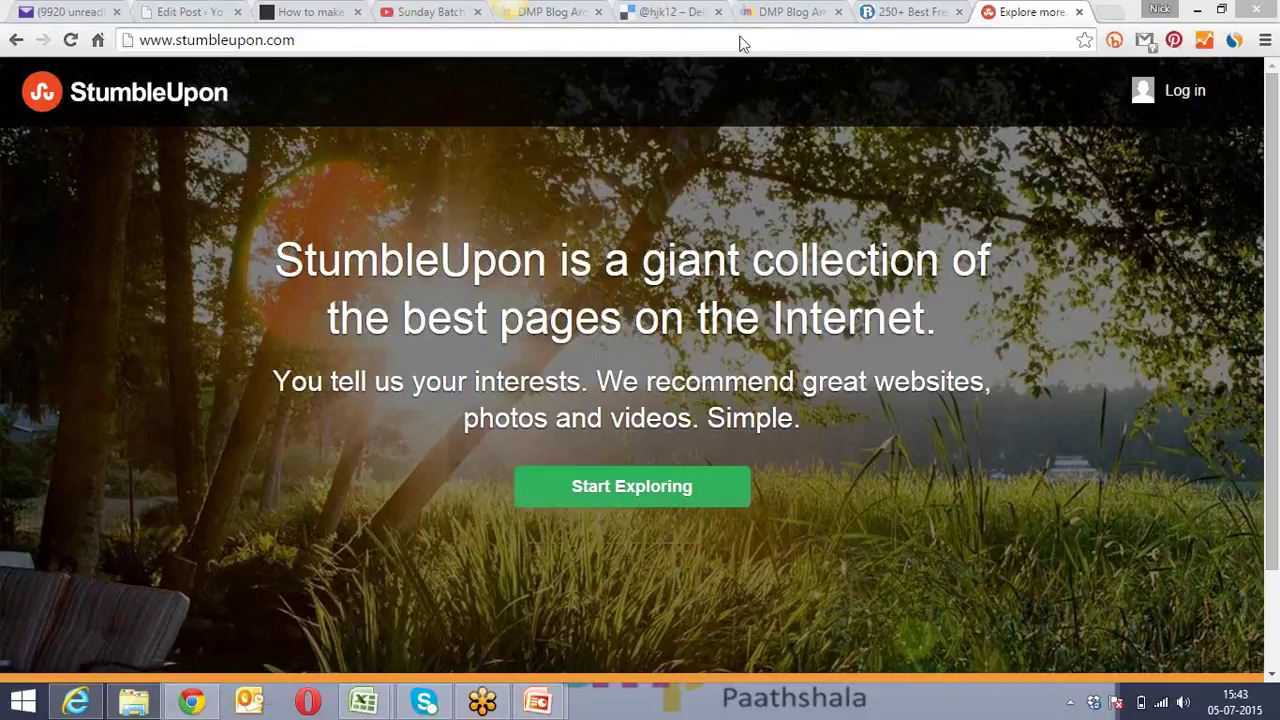
click(666, 11)
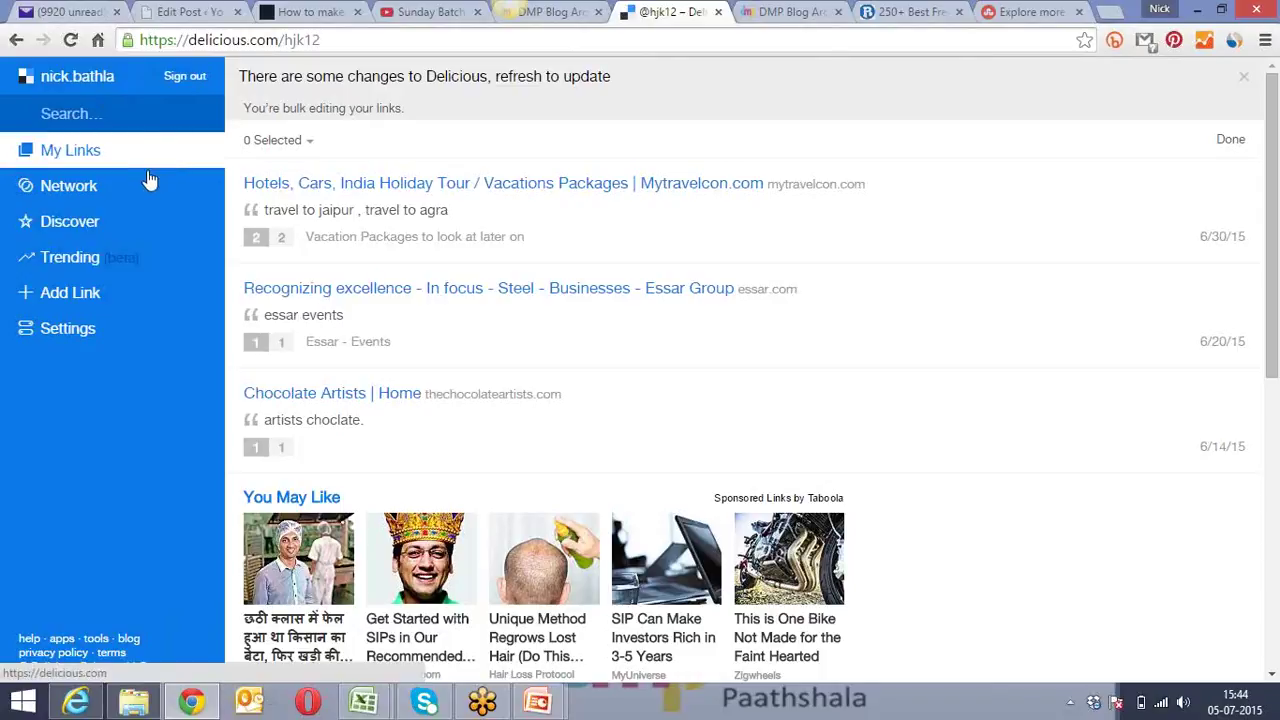
Add a new Delicious link using the portfolio website's address from autocomplete
click(88, 300)
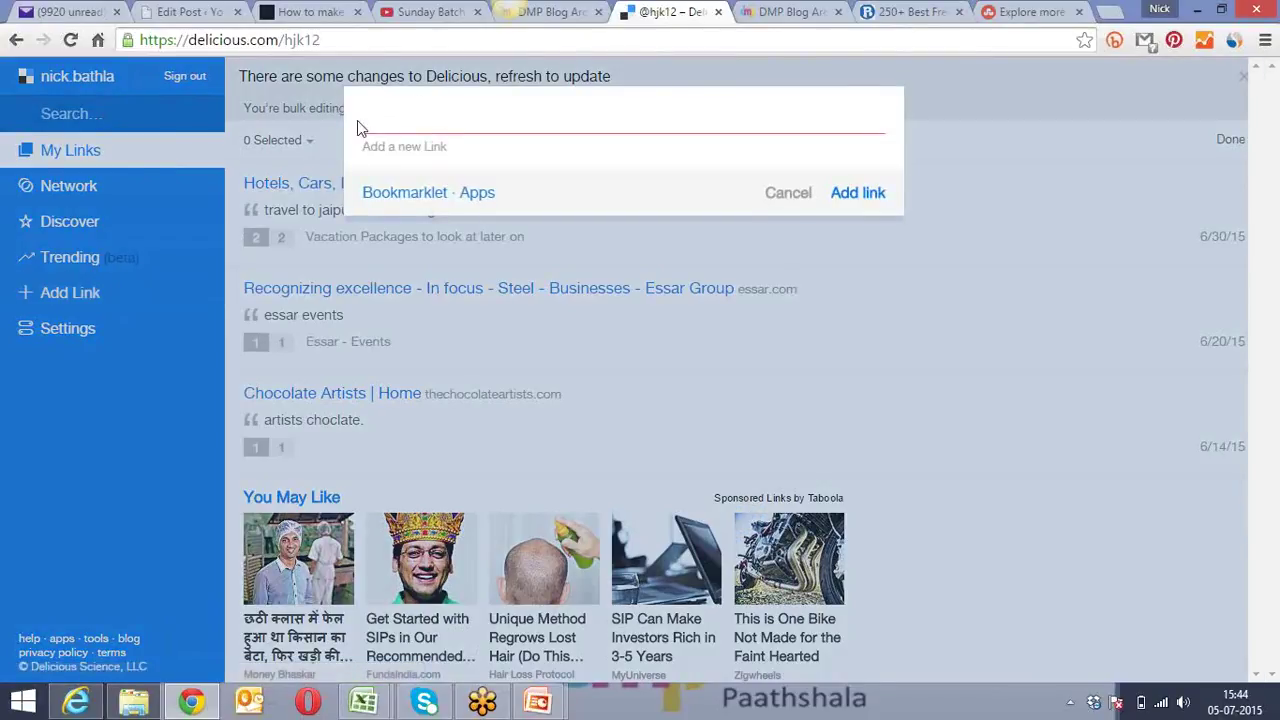
click(410, 116)
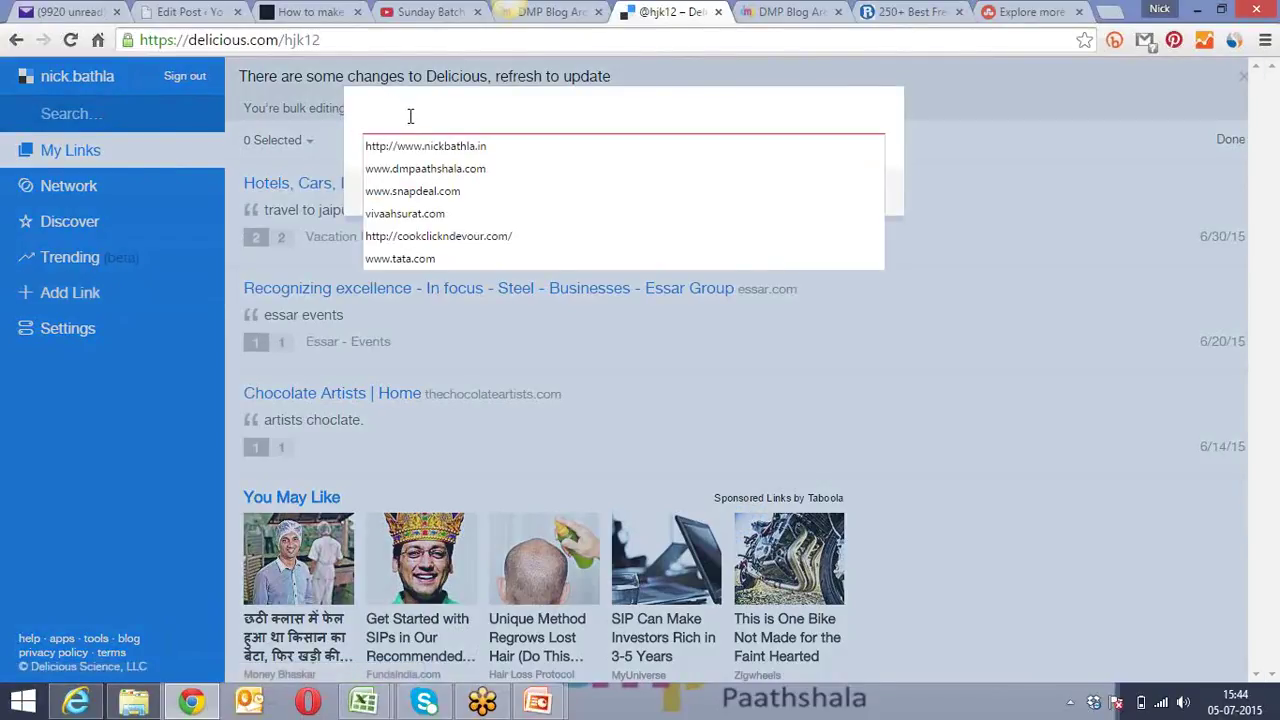
click(460, 148)
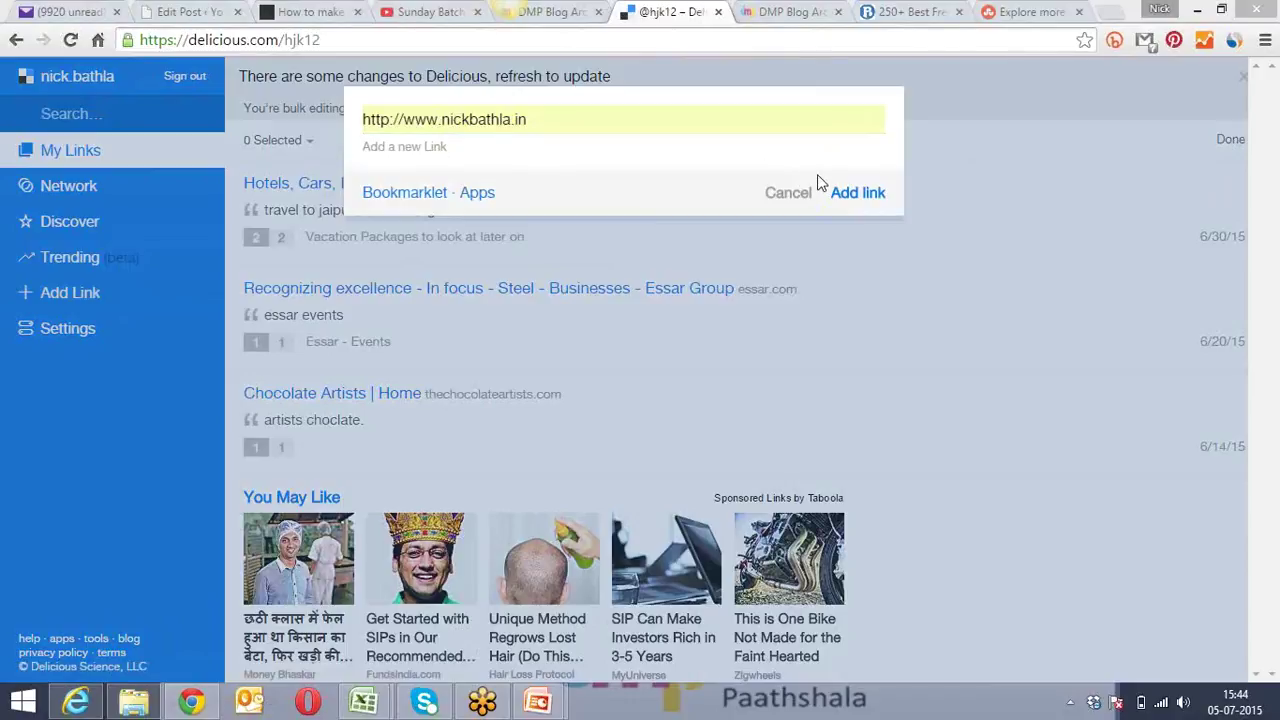
click(858, 197)
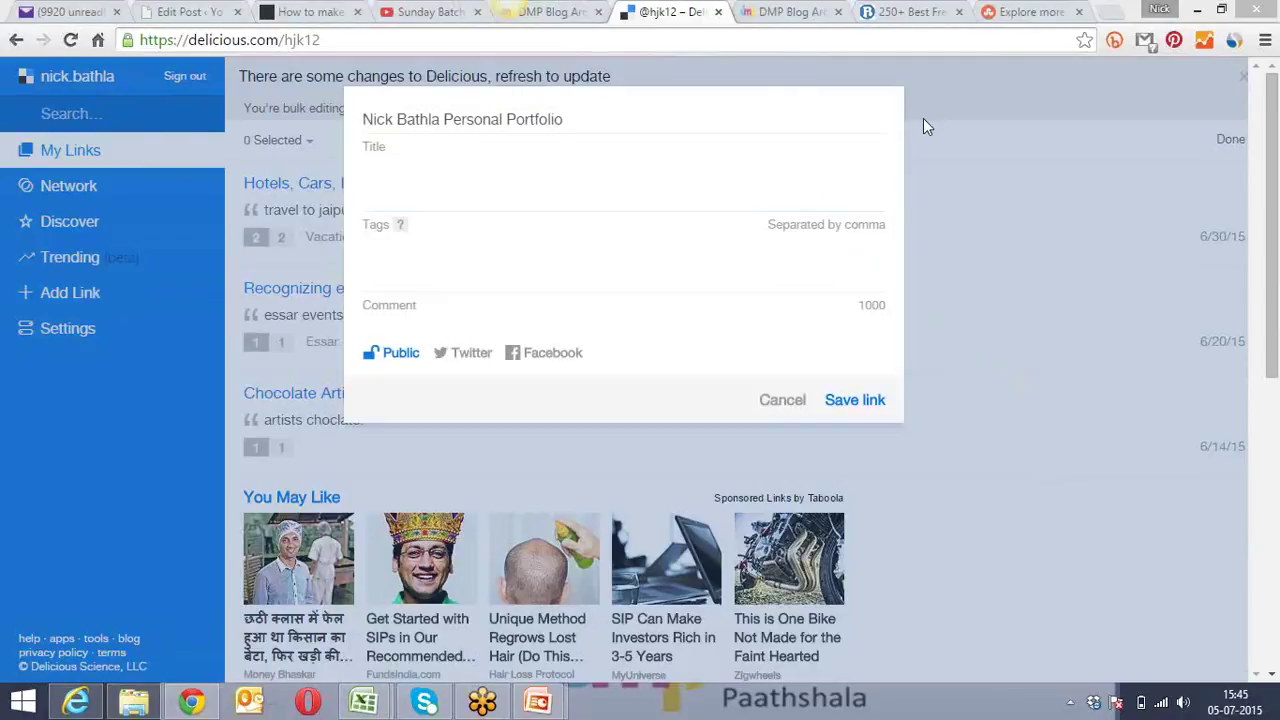
Tag the new link with the owner's name, without the trailing hyphen, and save it
click(491, 182)
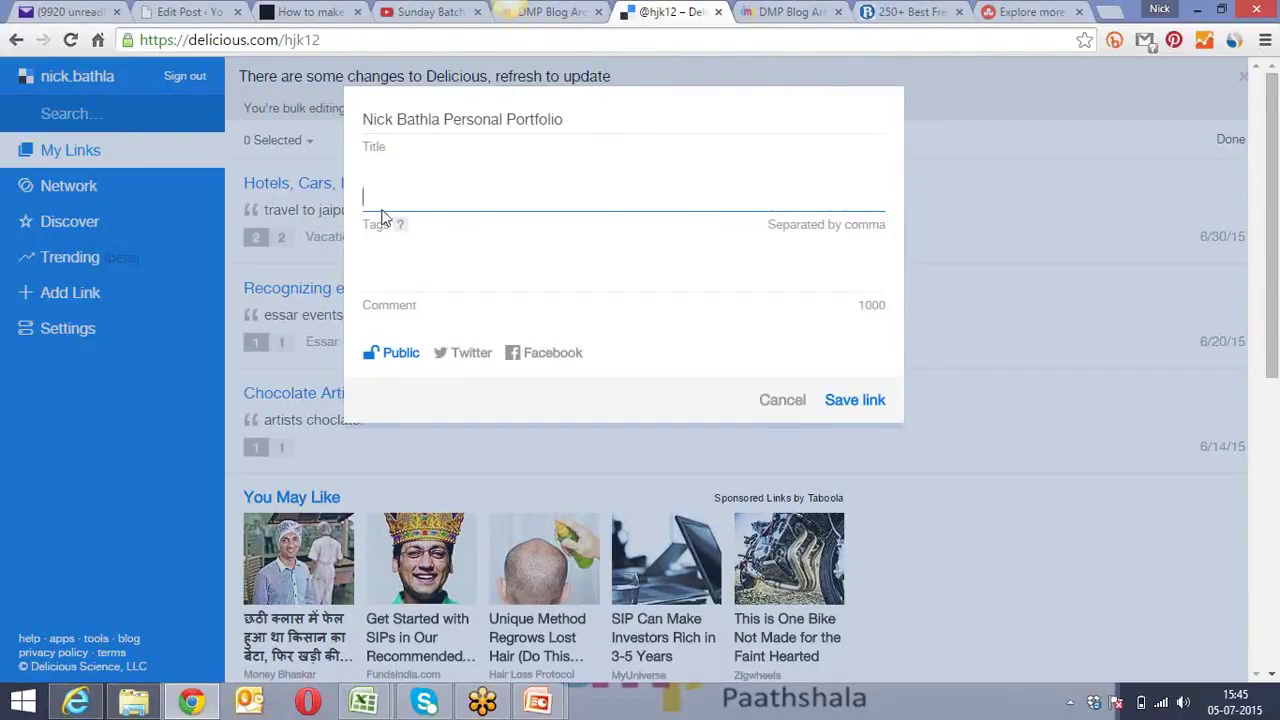
click(387, 258)
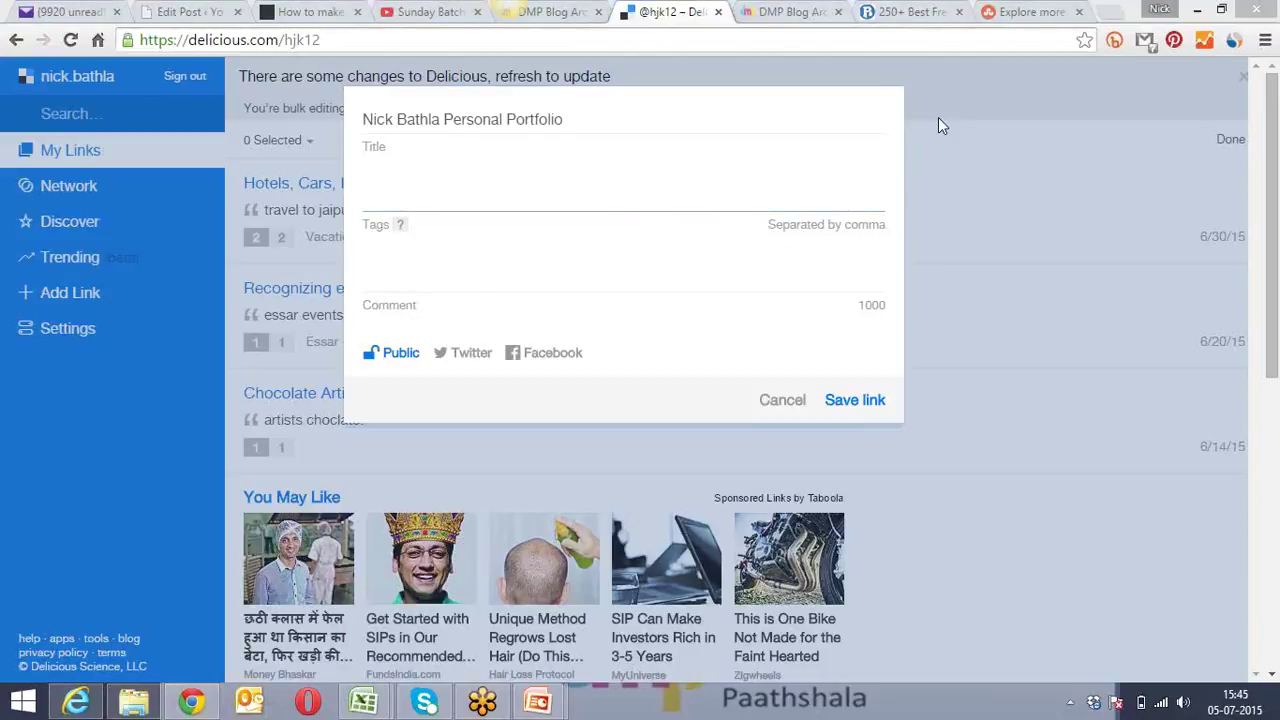
click(465, 193)
click(436, 264)
click(484, 193)
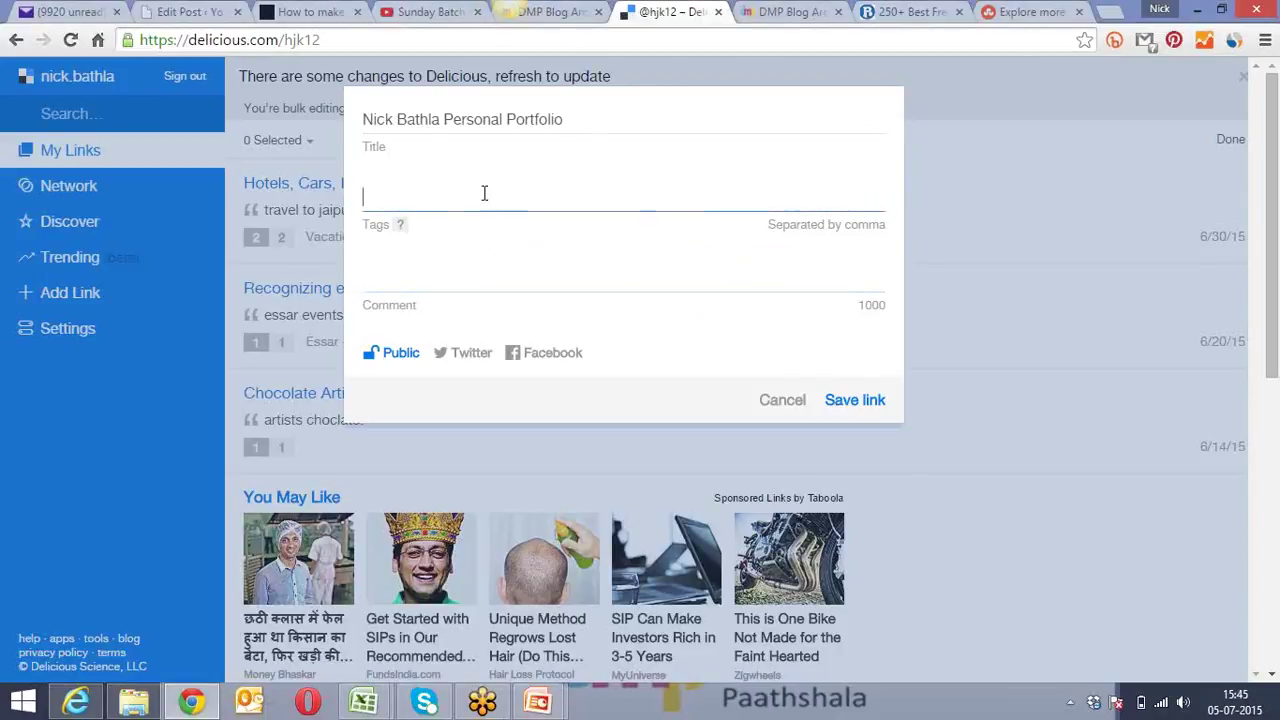
text(Ni)
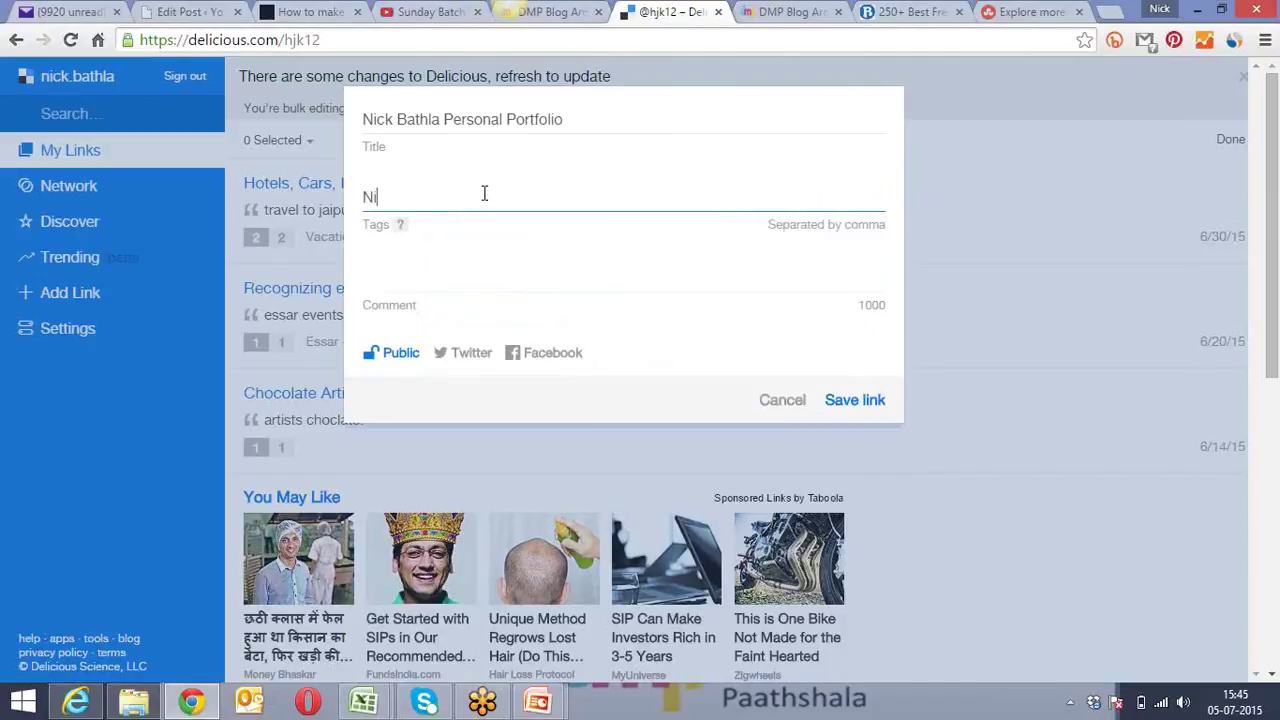
text(ckBathla -)
key(BackSpace)
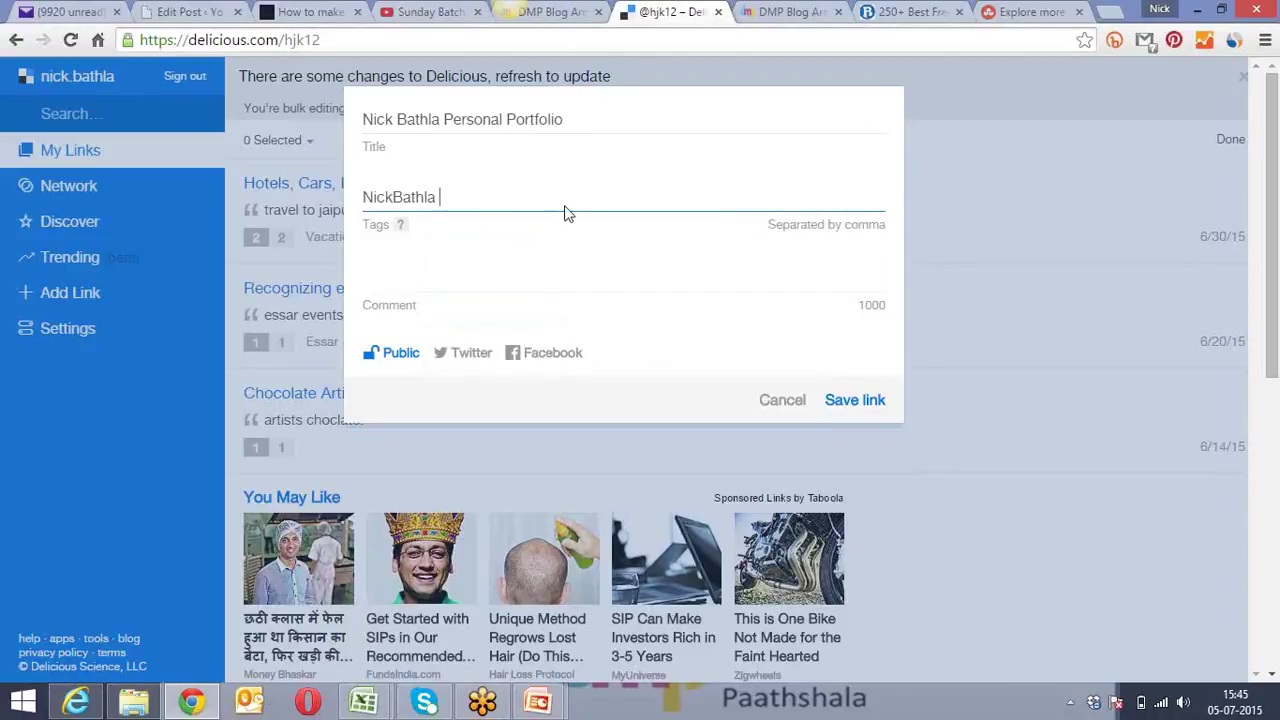
click(852, 398)
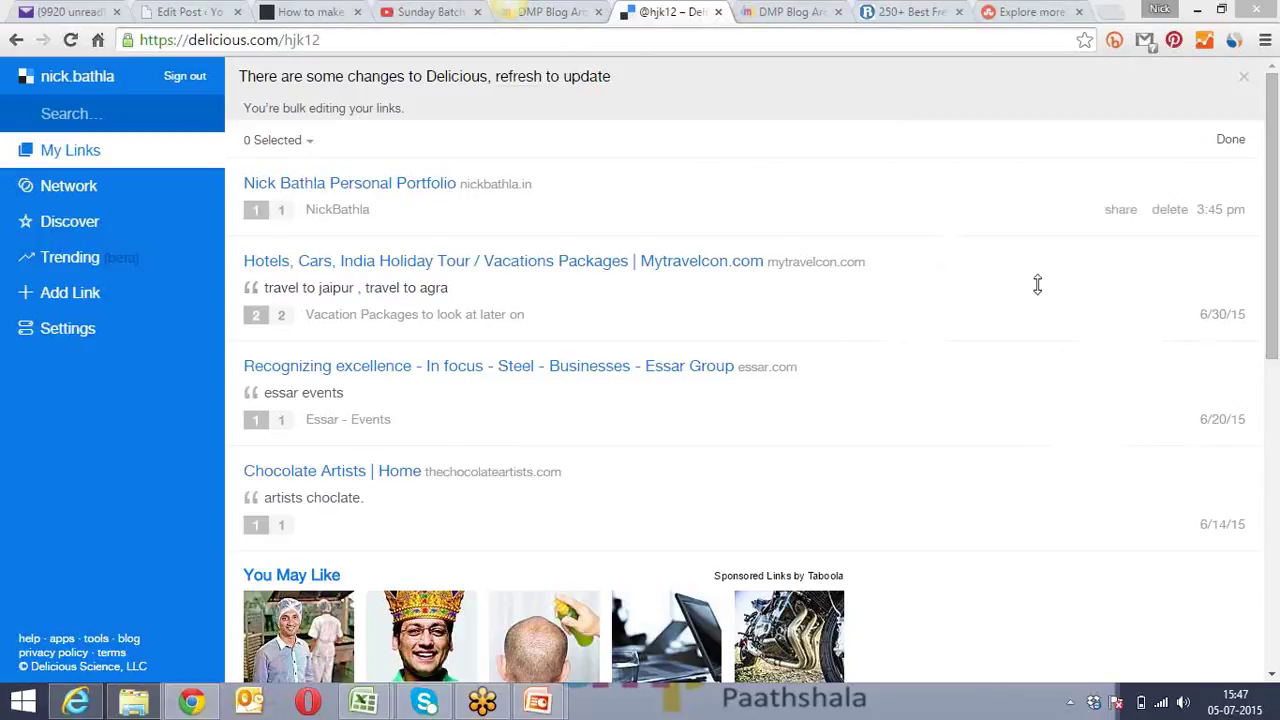
Load pinterest.com in the bookmarking-sites article's tab
click(905, 12)
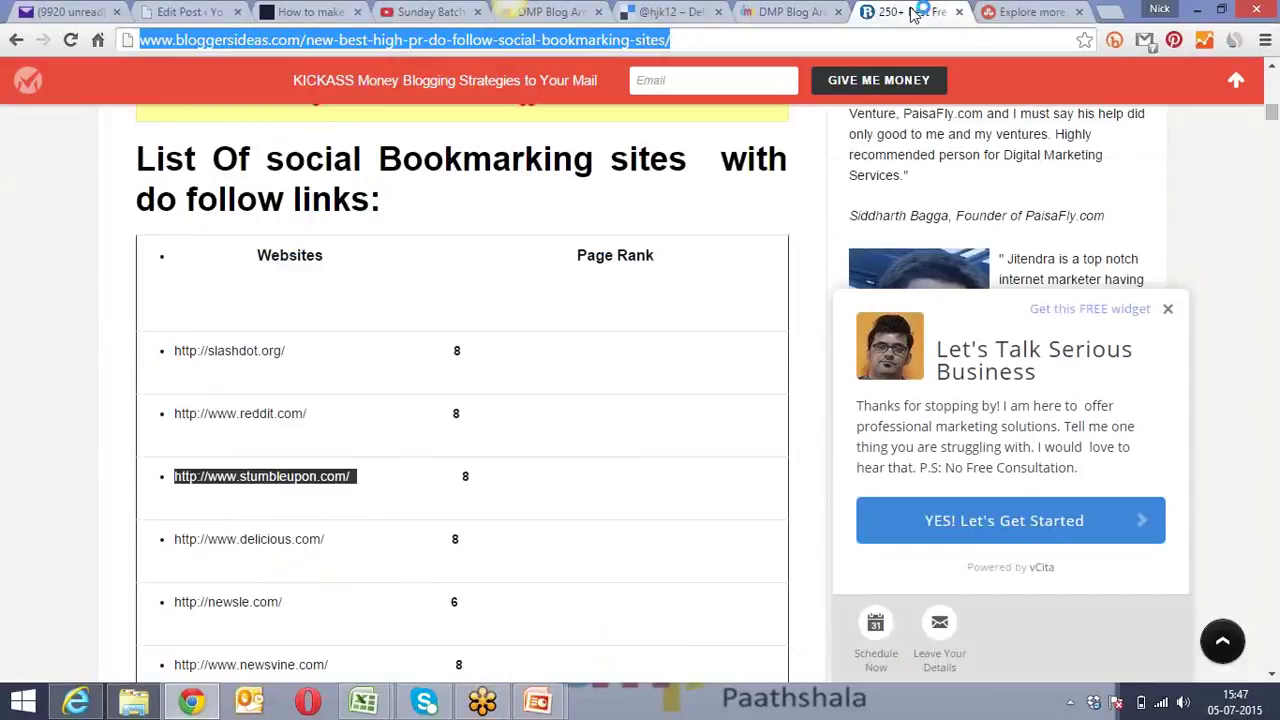
click(890, 38)
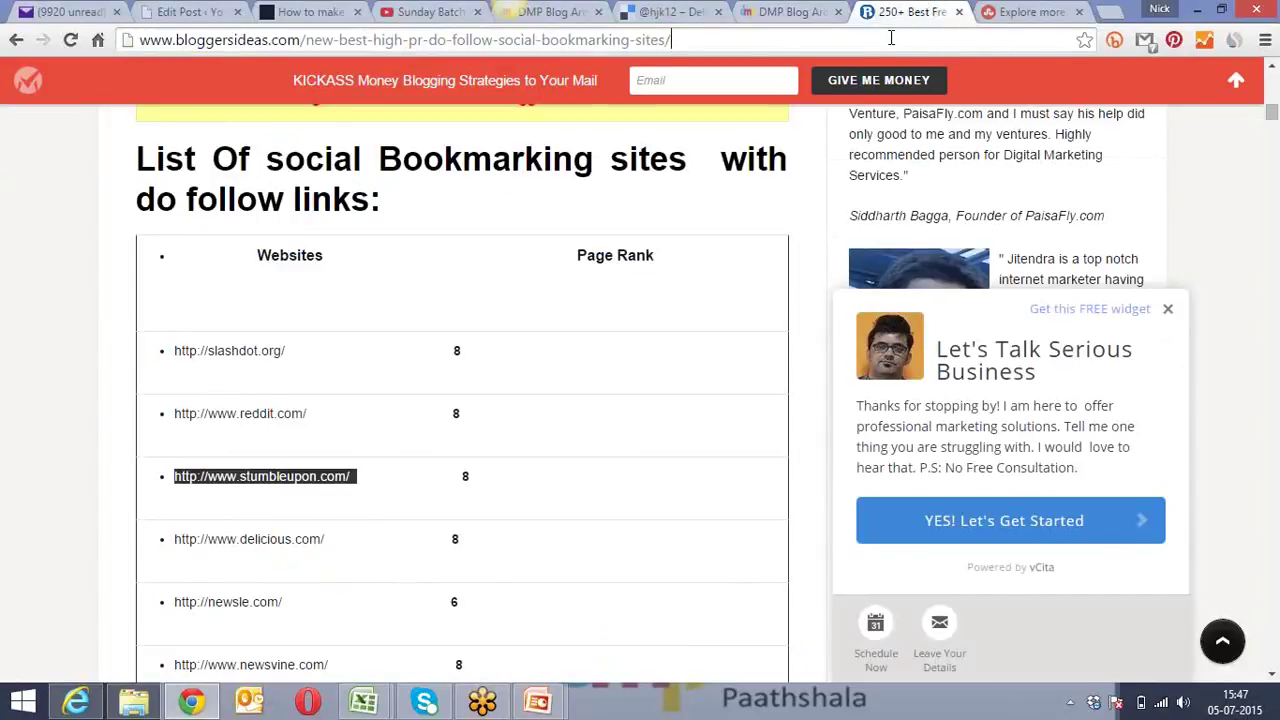
key(ctrl+a)
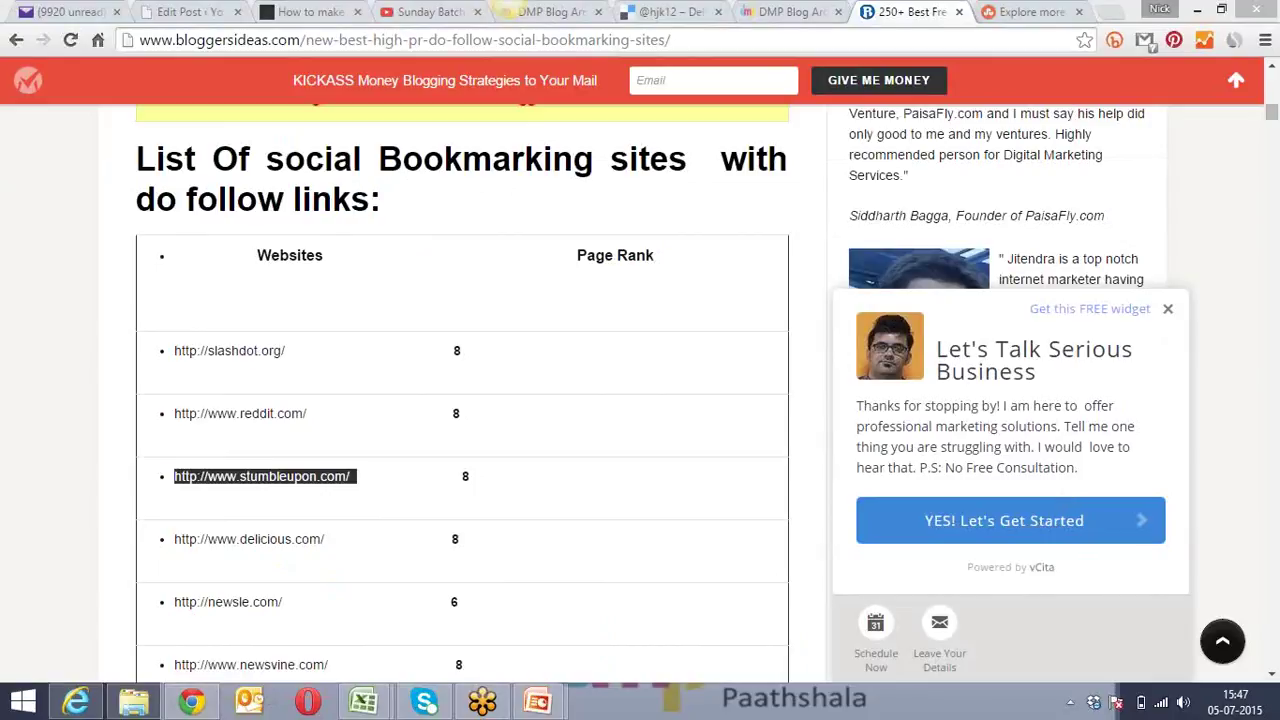
click(725, 36)
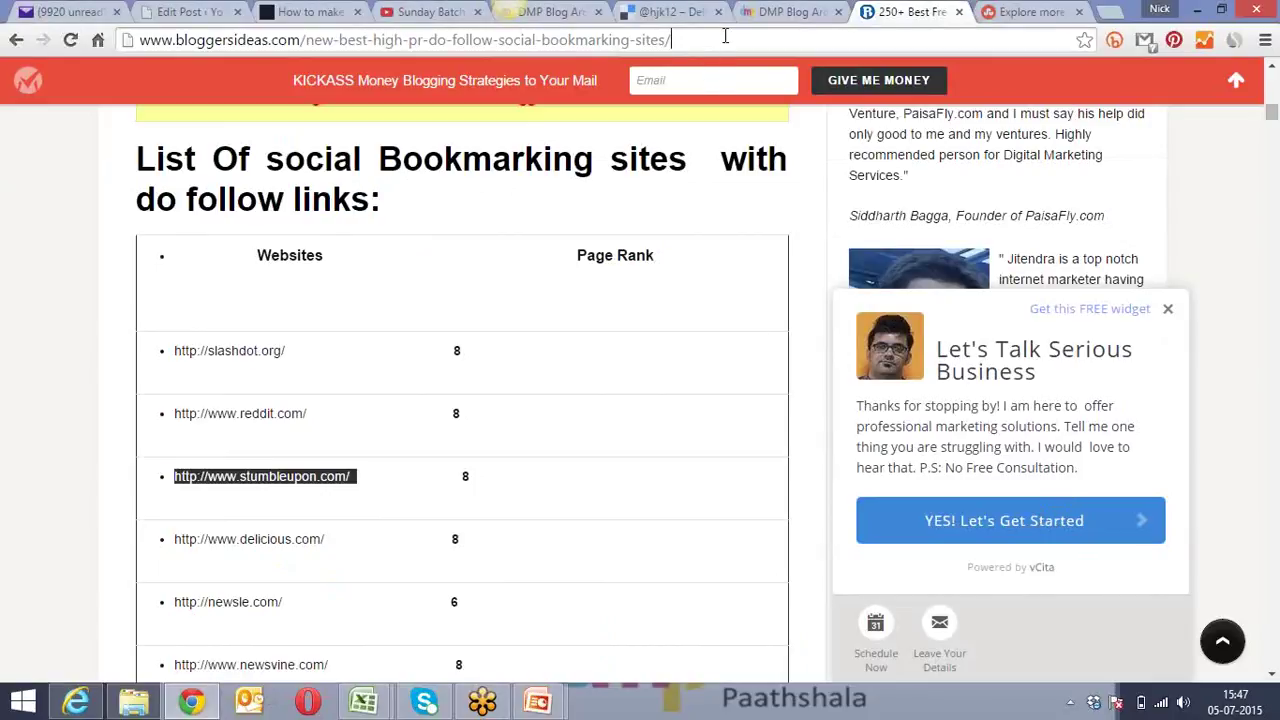
key(ctrl+a)
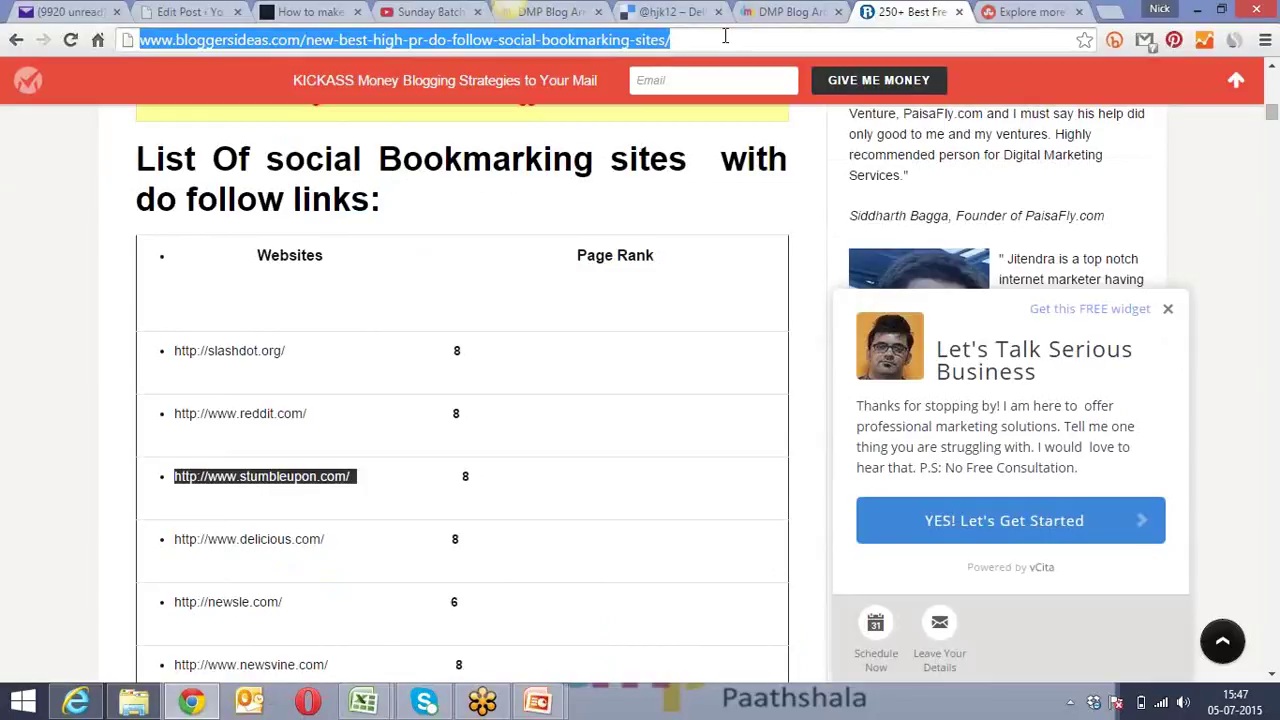
text(pi)
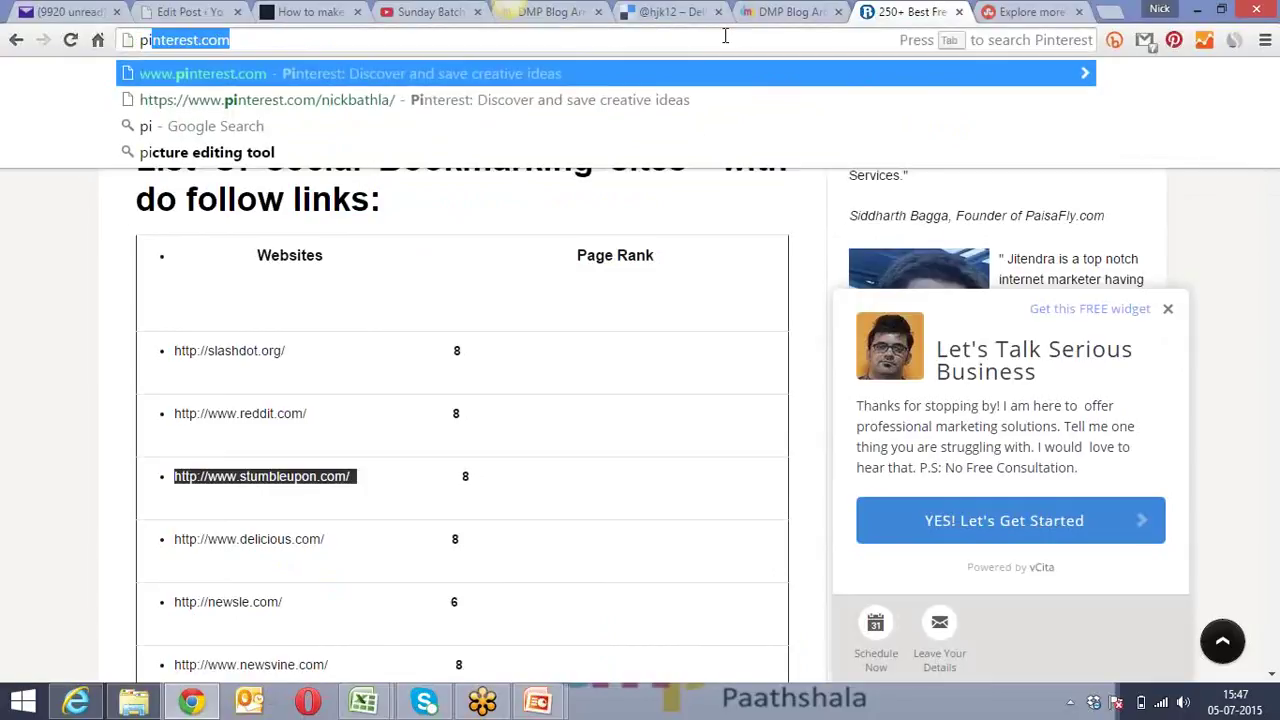
text(nterest.com)
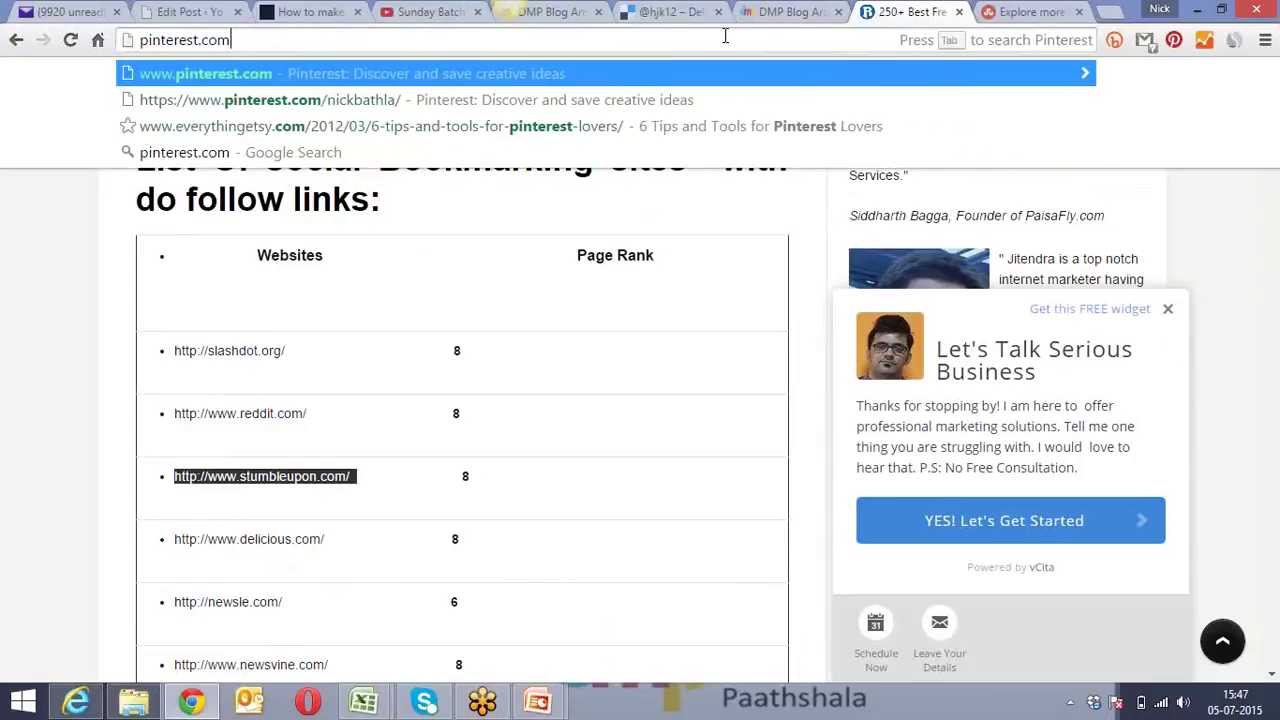
key(Return)
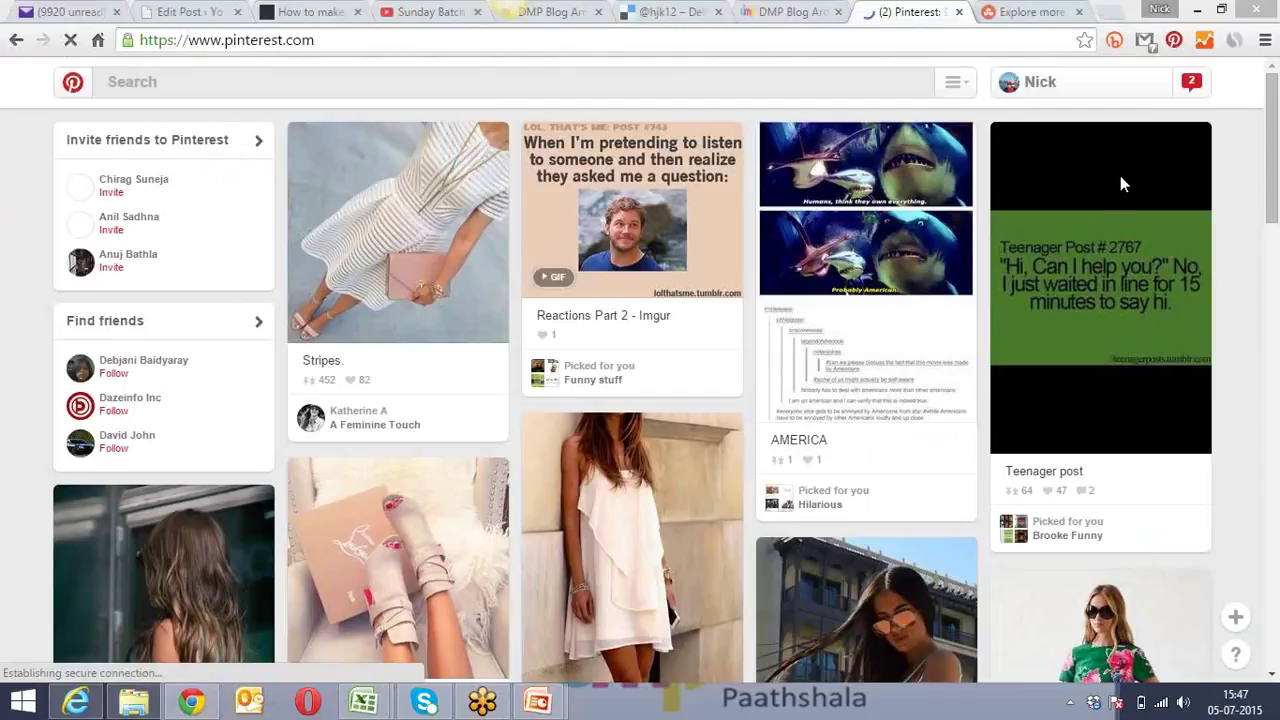
Reload the Pinterest feed and reveal the Upload a Pin and Pin from a website options
click(320, 40)
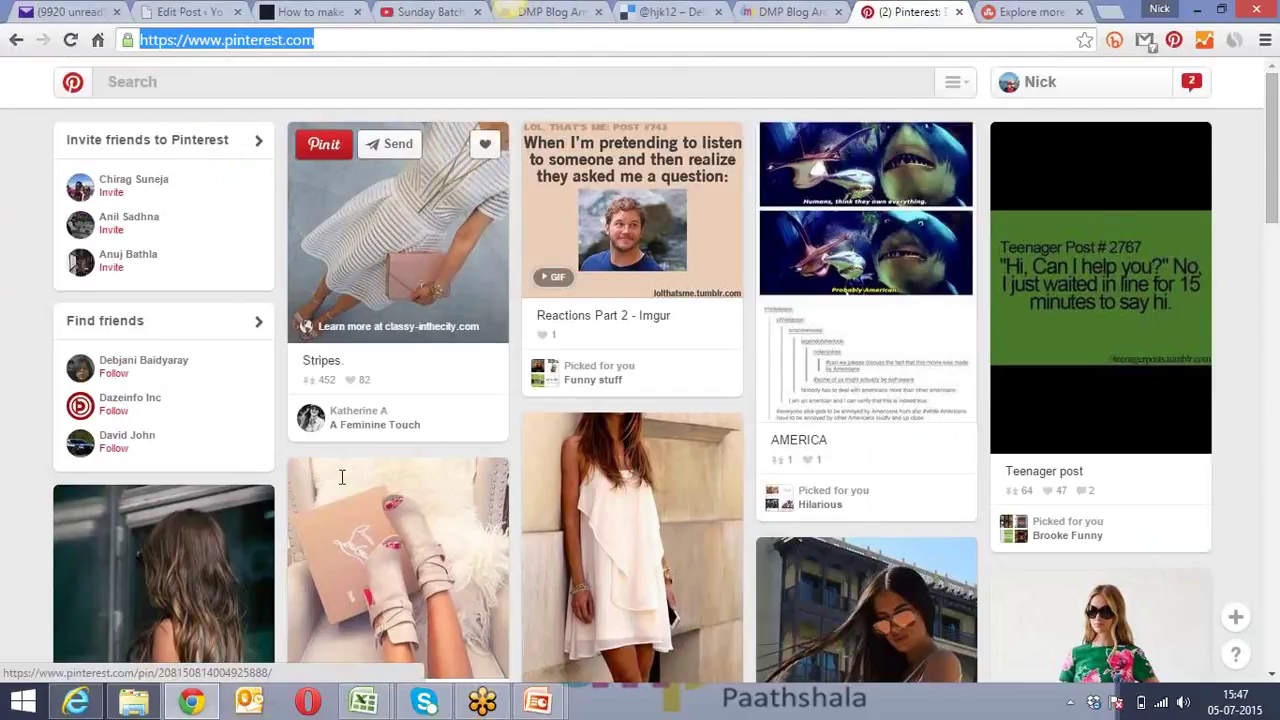
text(https://www.pinterest.com)
key(Return)
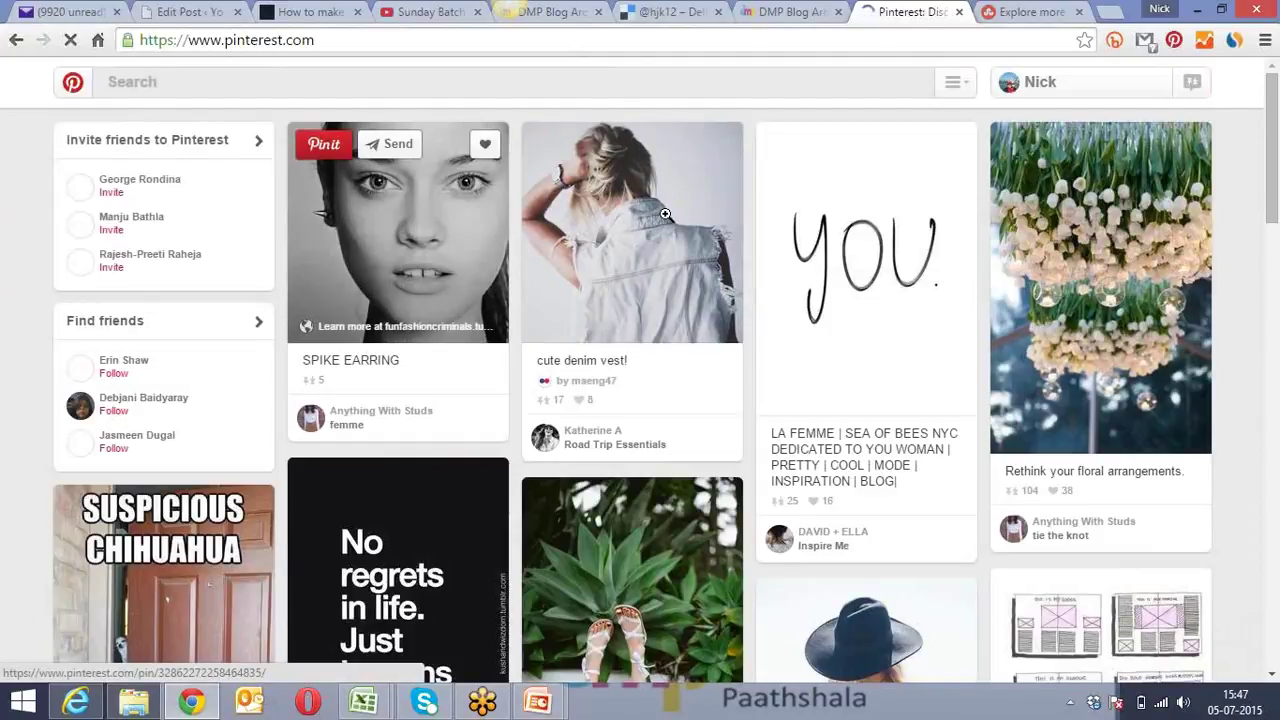
mouse_move(550, 340)
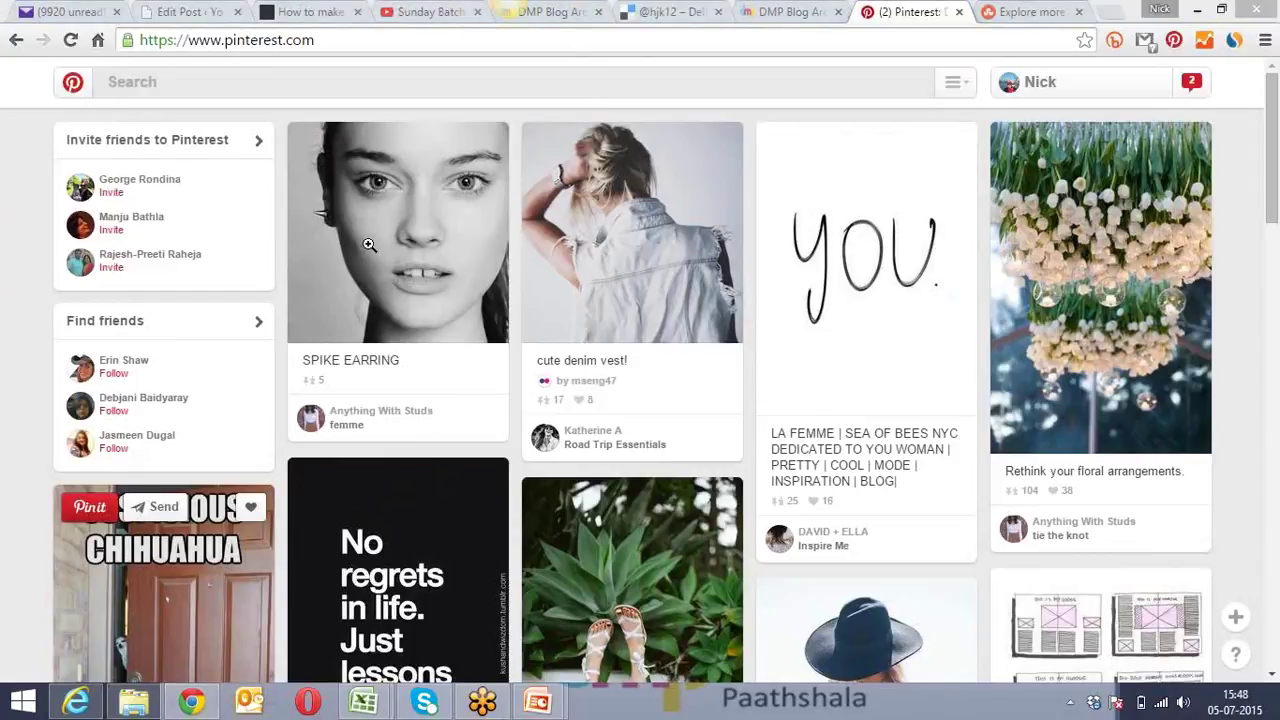
click(390, 40)
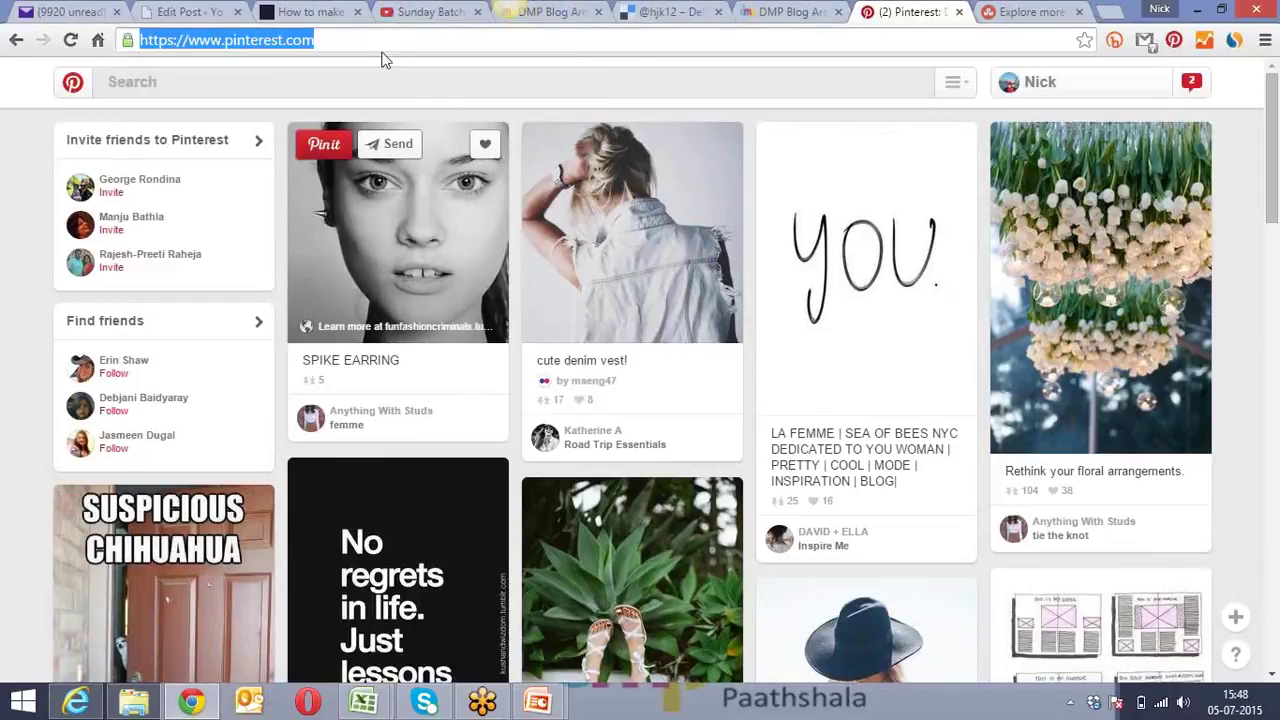
click(249, 546)
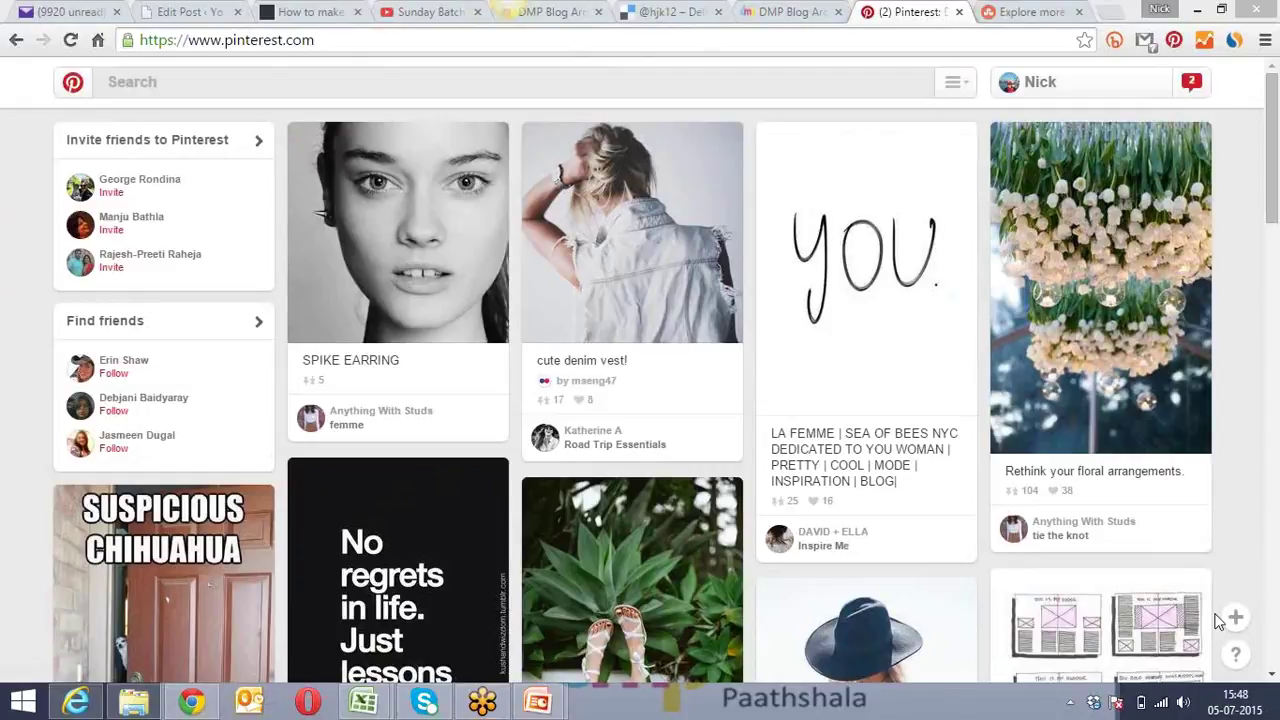
mouse_move(1212, 613)
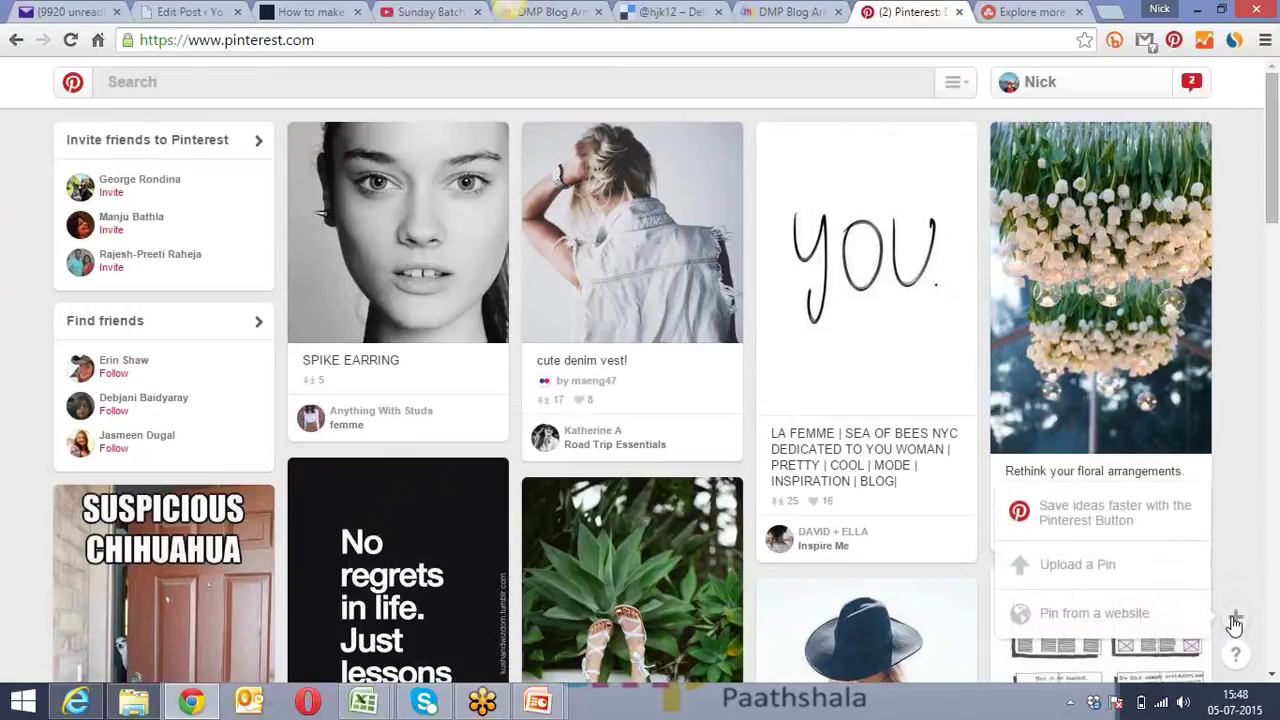
Upload cwnp-logo.jpg from the Desktop as the new pin's image
click(1093, 576)
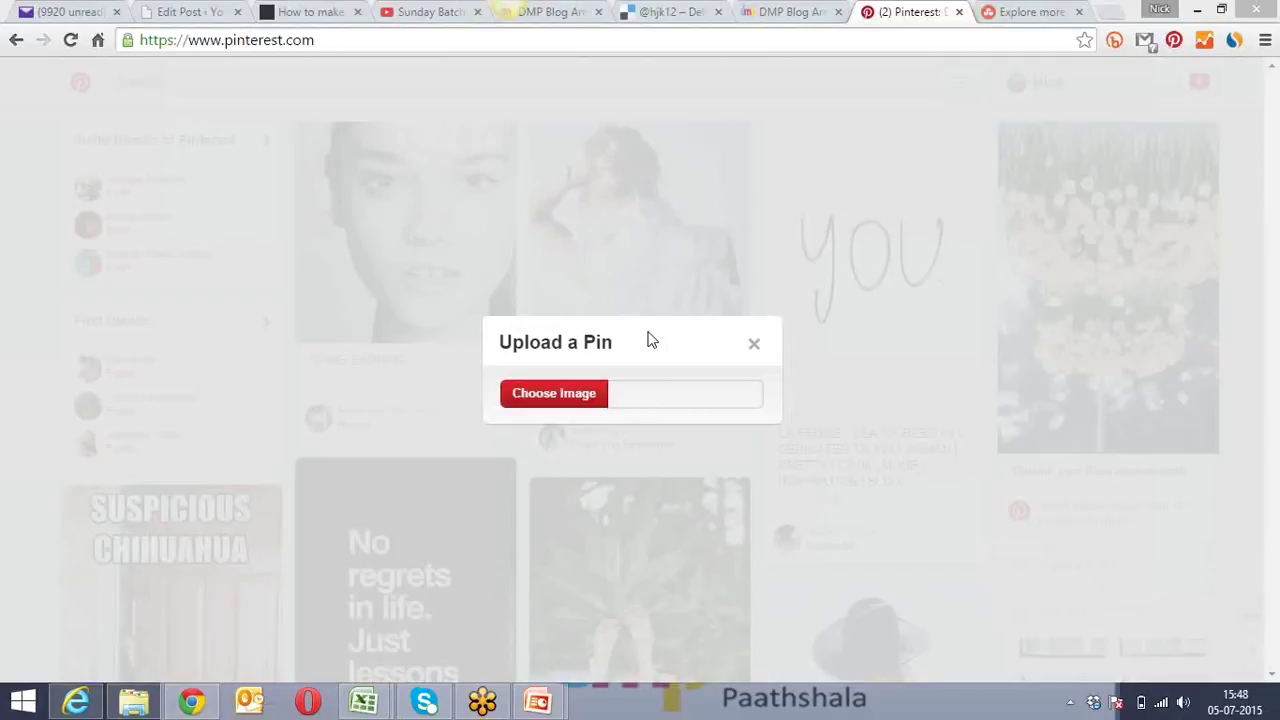
click(569, 401)
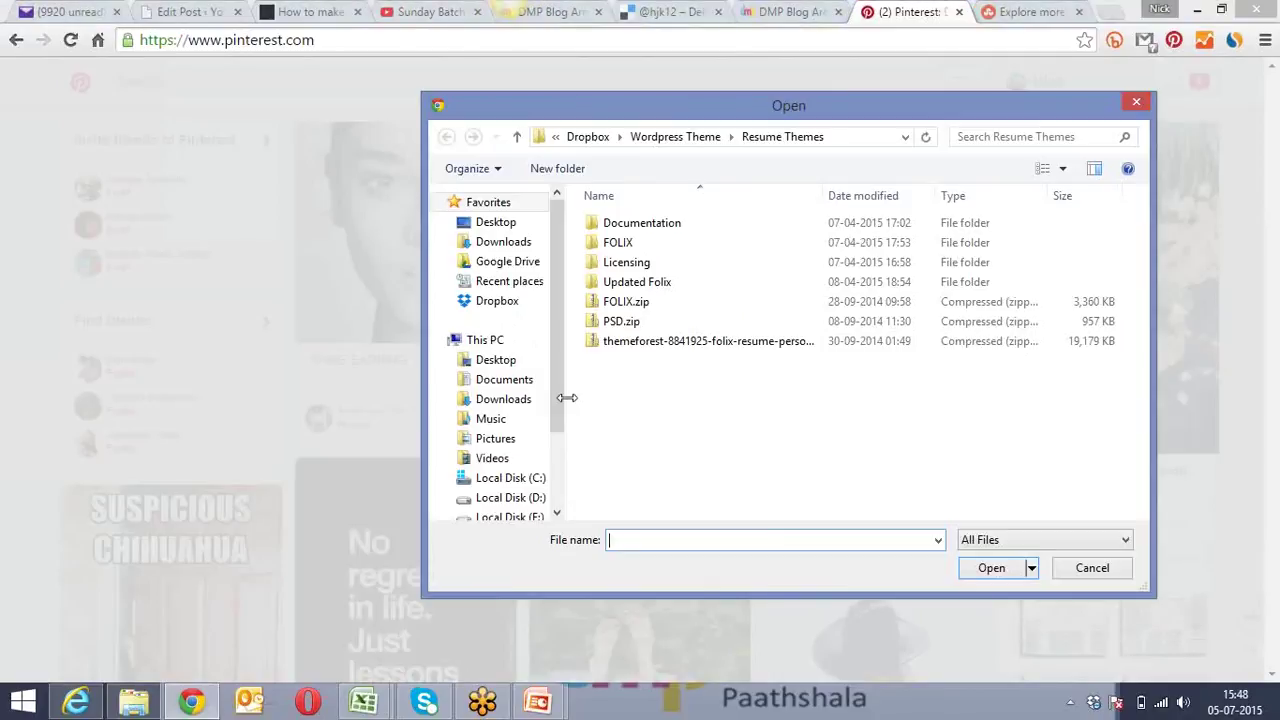
click(512, 222)
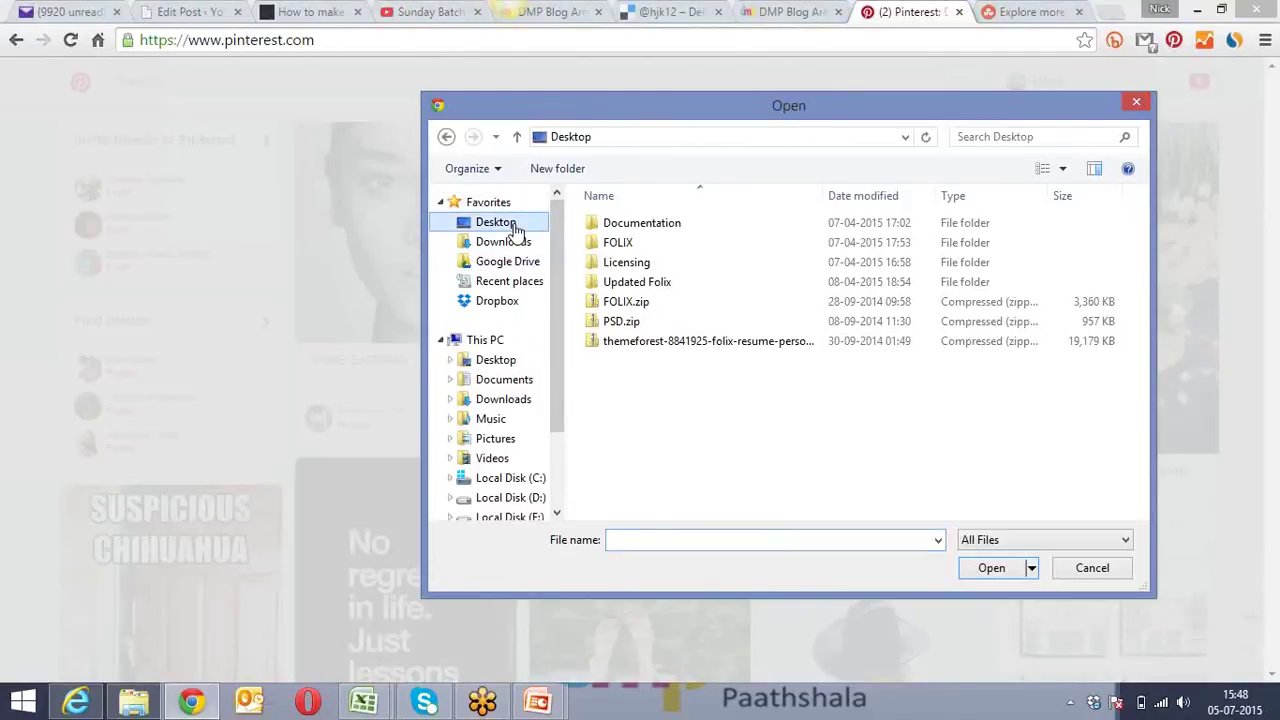
drag(648, 107, 798, 97)
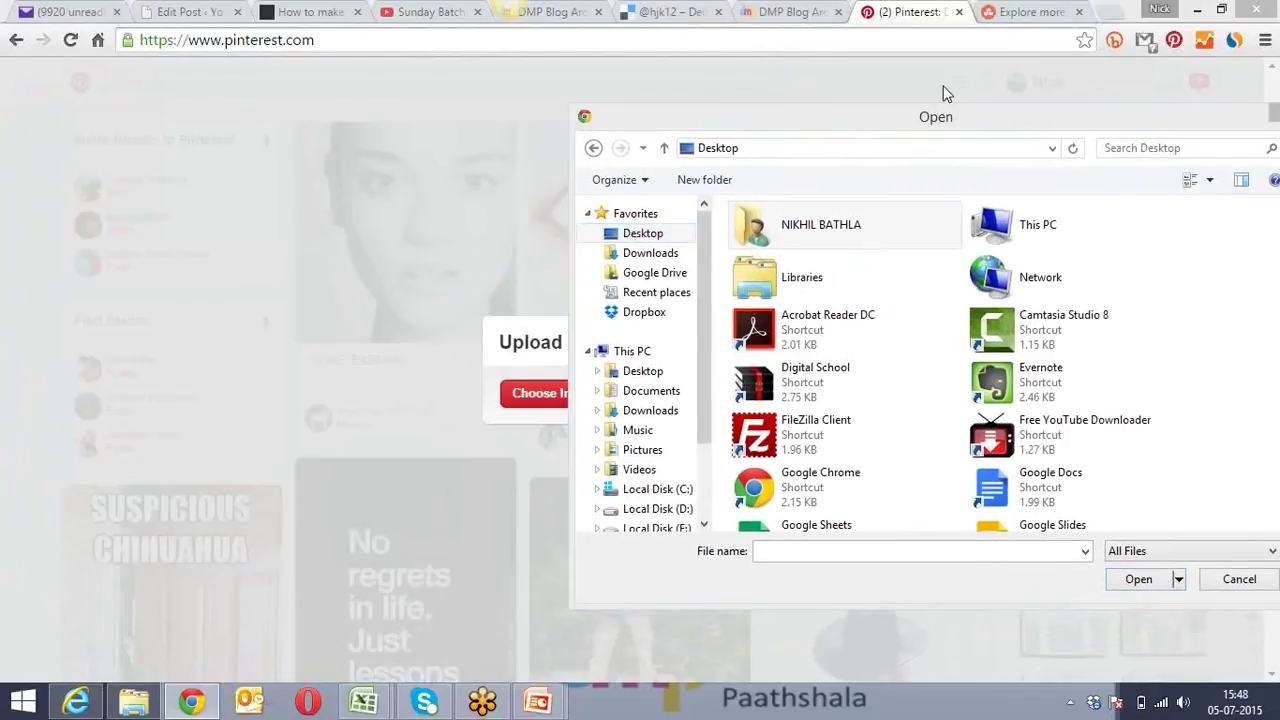
drag(1022, 114, 899, 52)
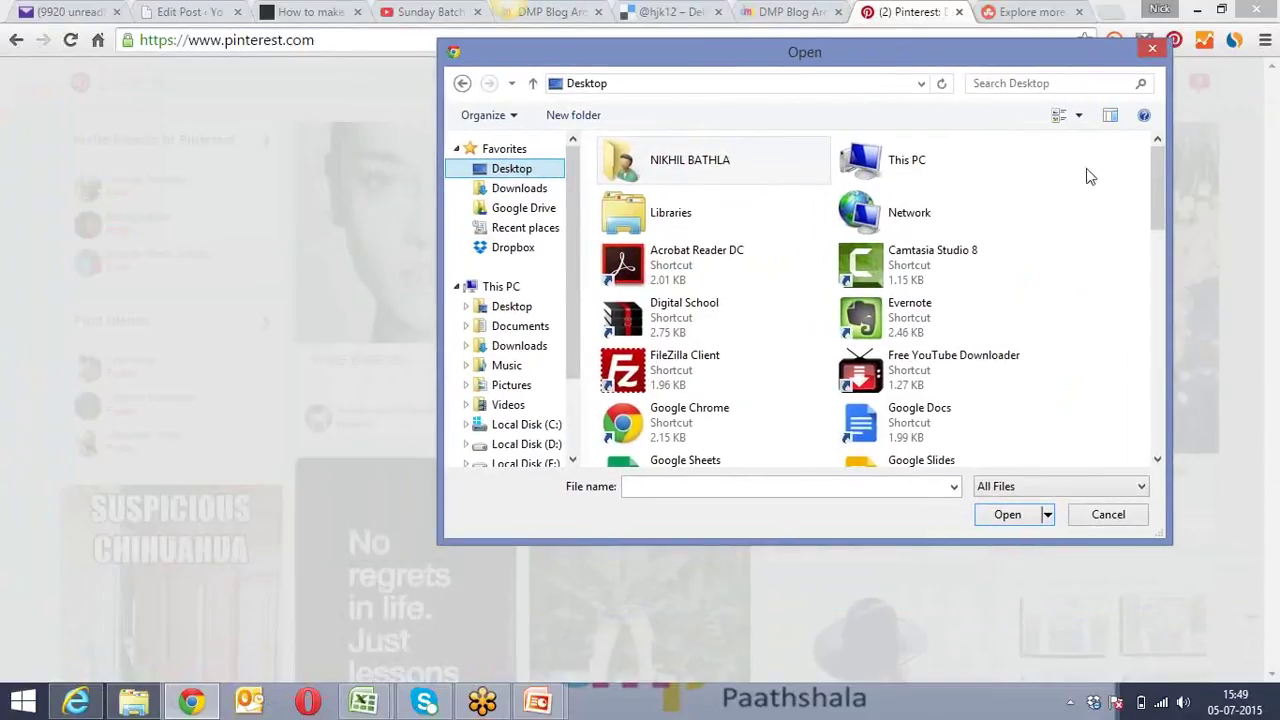
drag(1159, 168, 1145, 350)
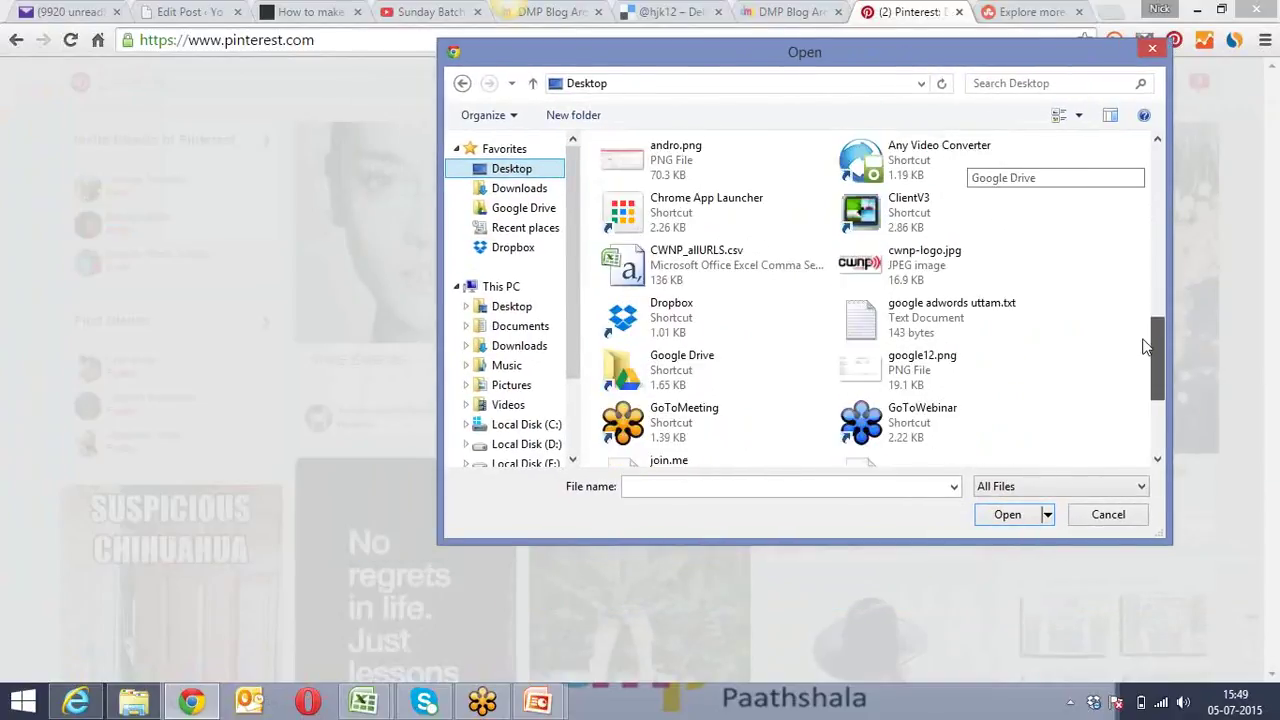
click(930, 245)
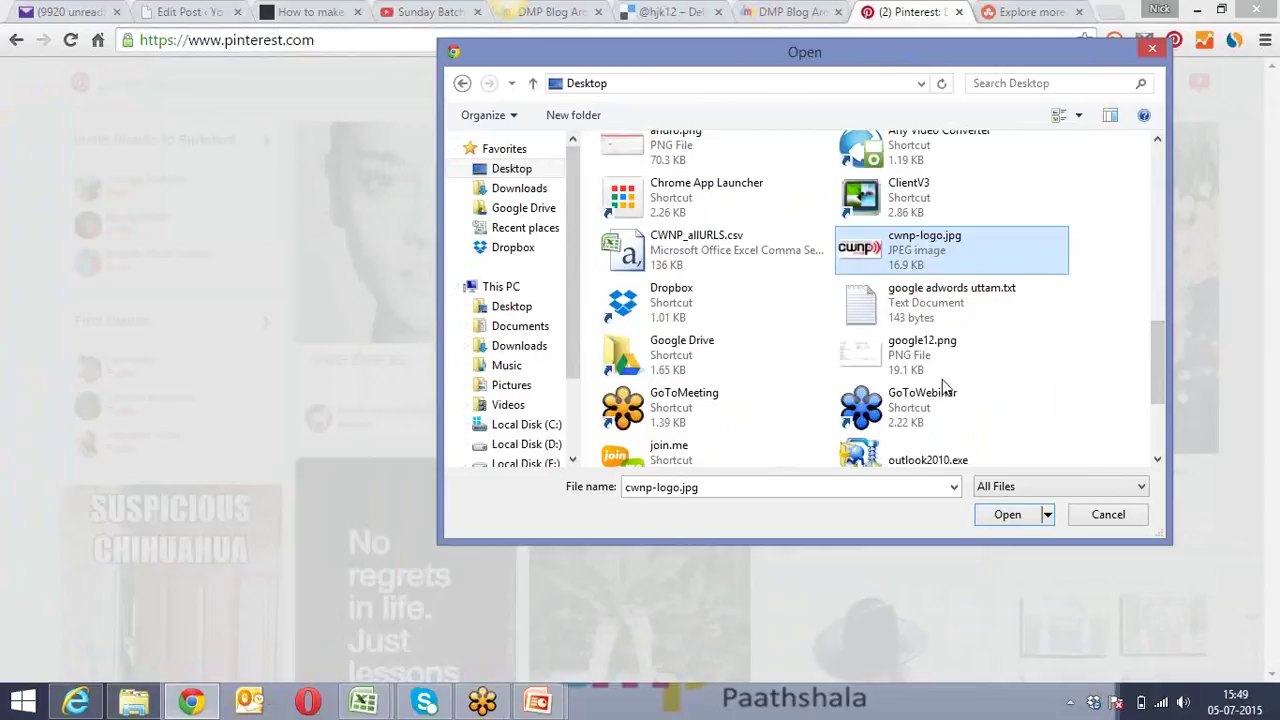
key(Return)
click(999, 515)
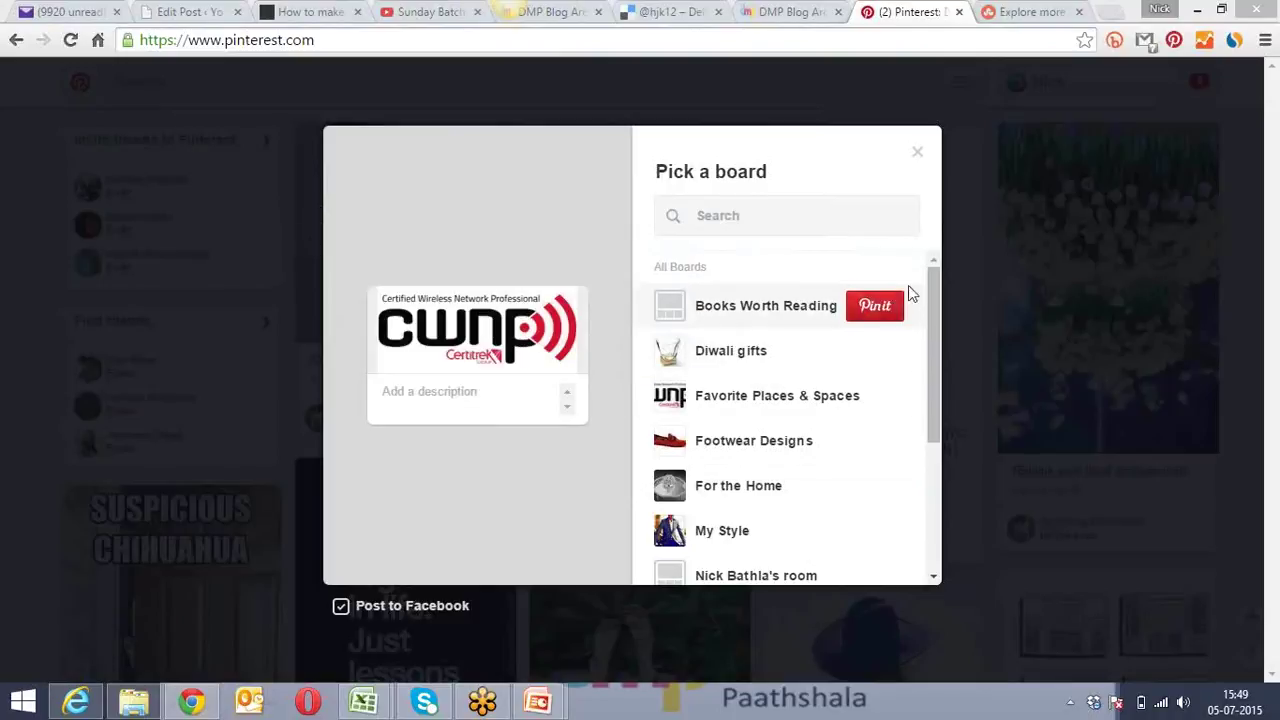
Pin the CWNP logo to the Products I Love board and open the new pin
drag(930, 280, 920, 399)
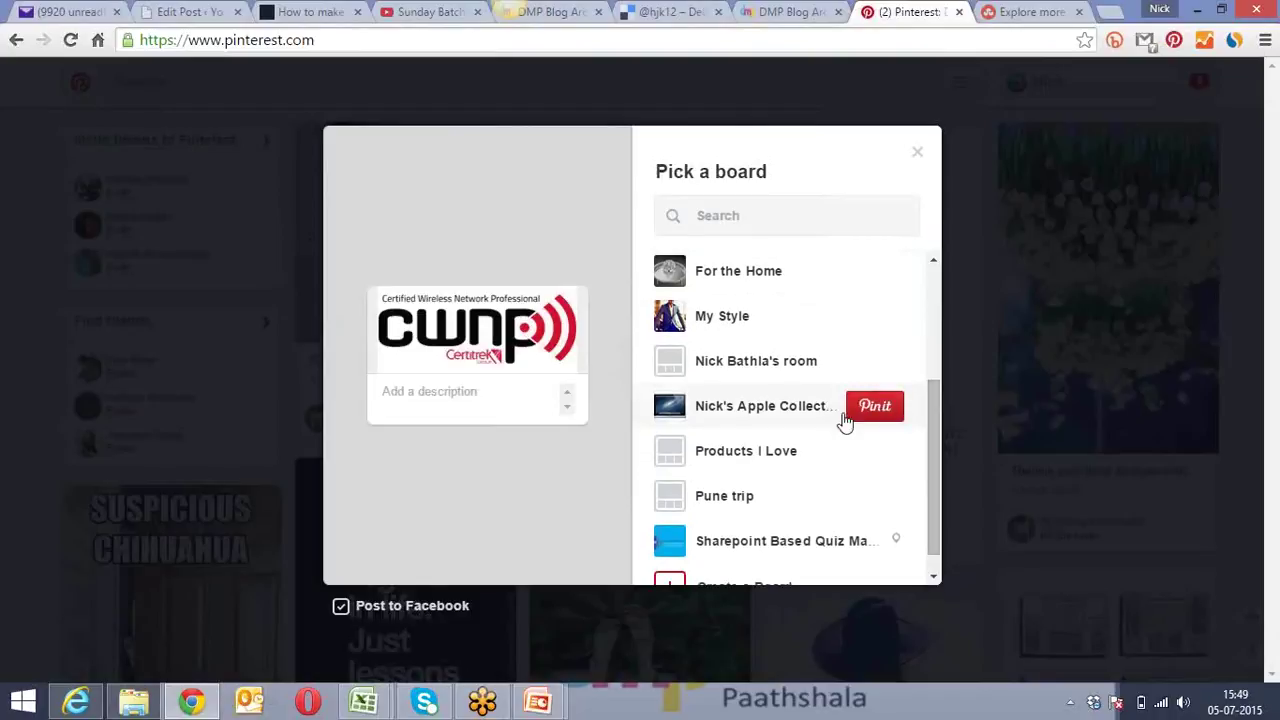
click(757, 462)
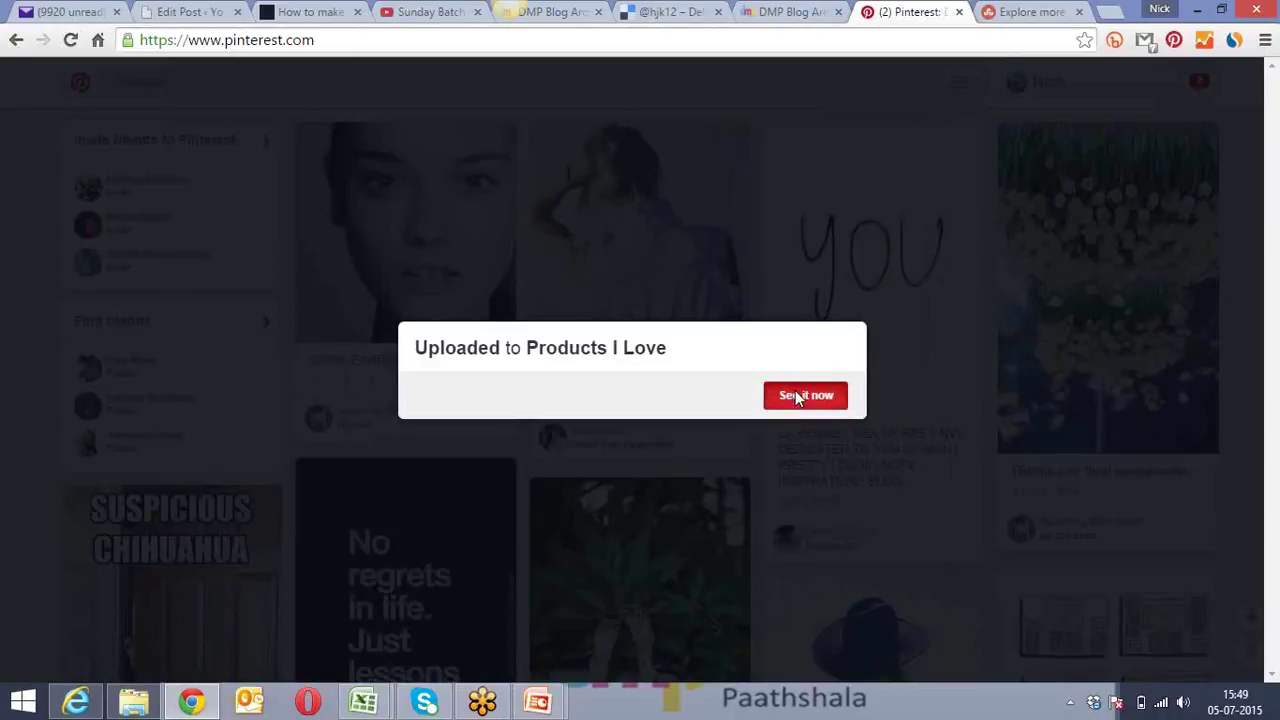
click(805, 396)
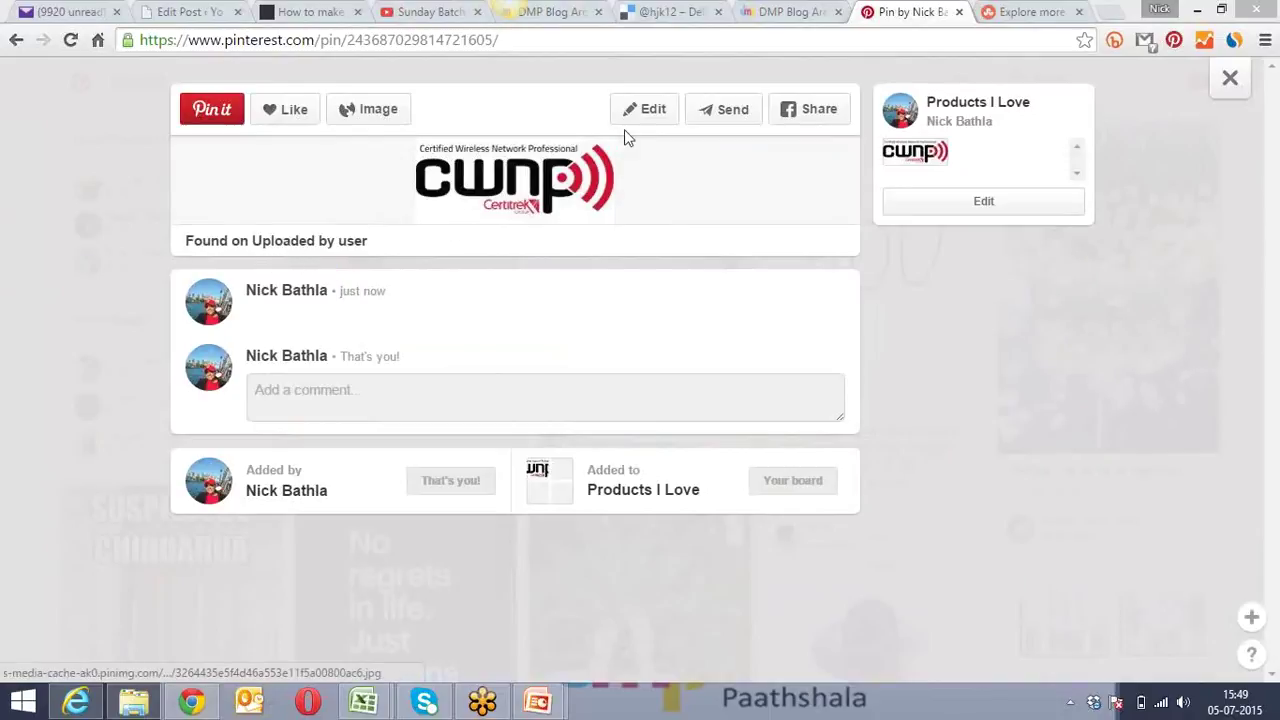
click(650, 113)
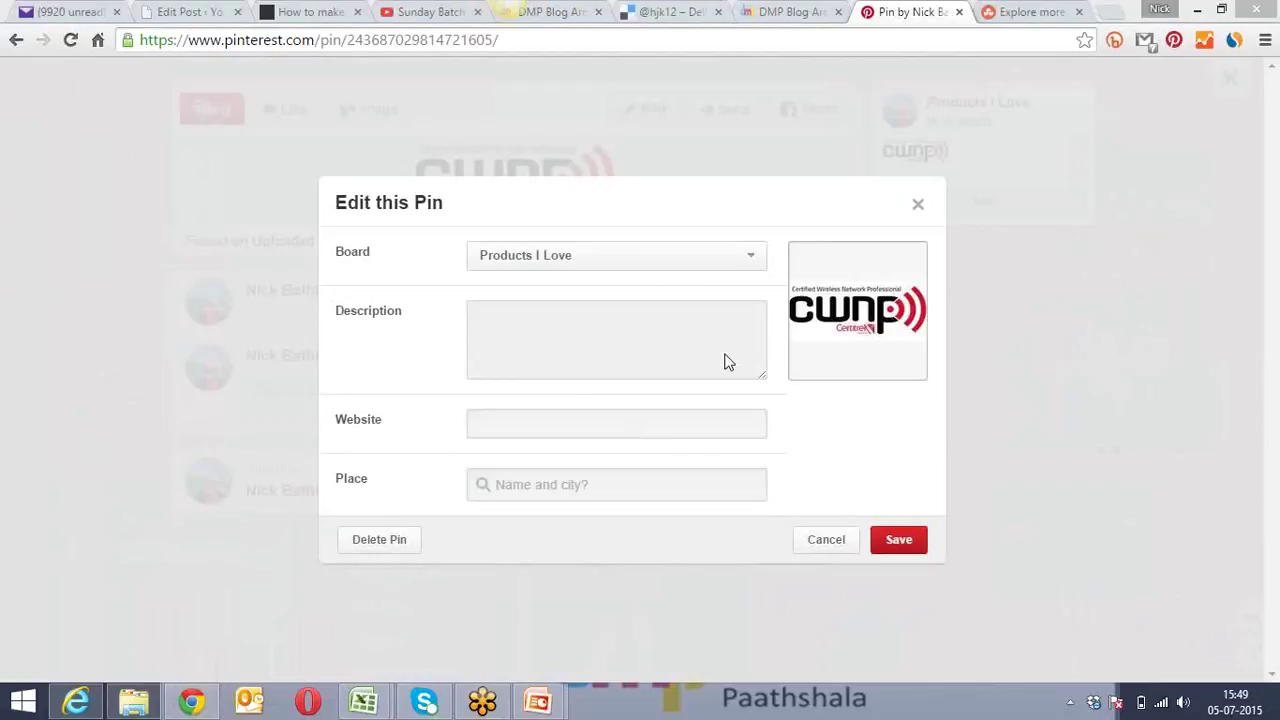
click(534, 329)
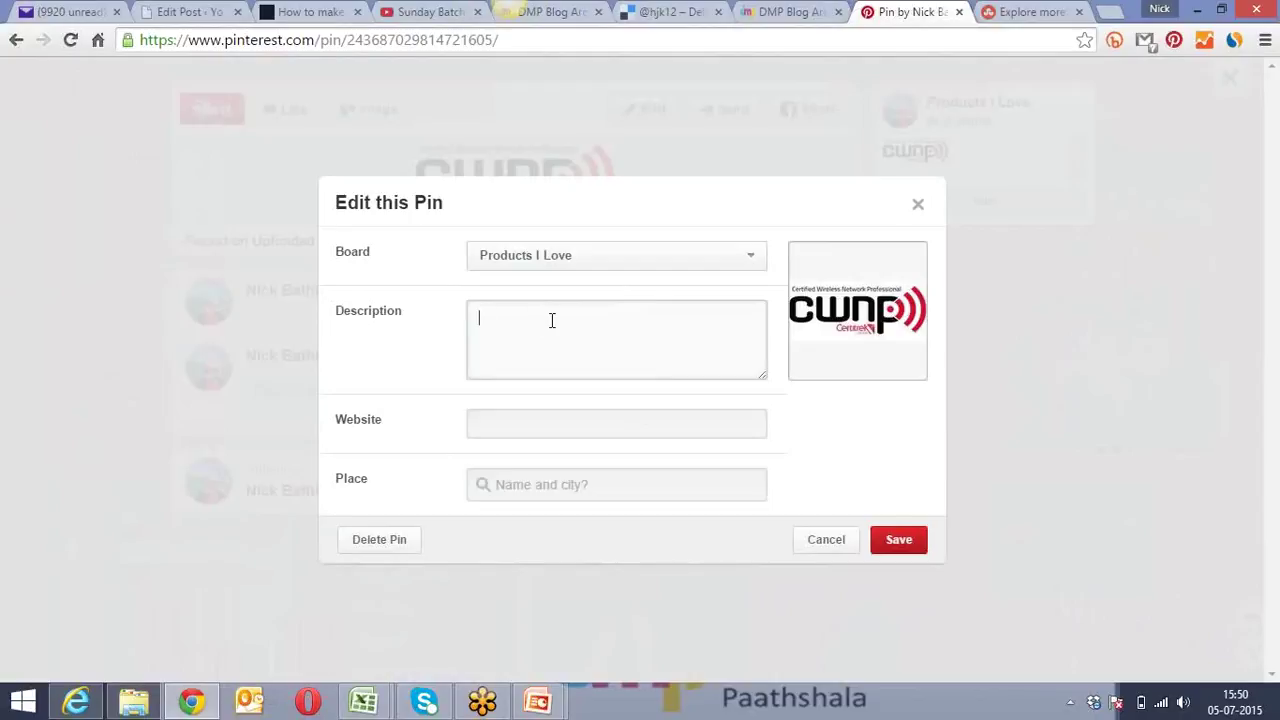
click(541, 419)
text(http://www.cwnp.cp)
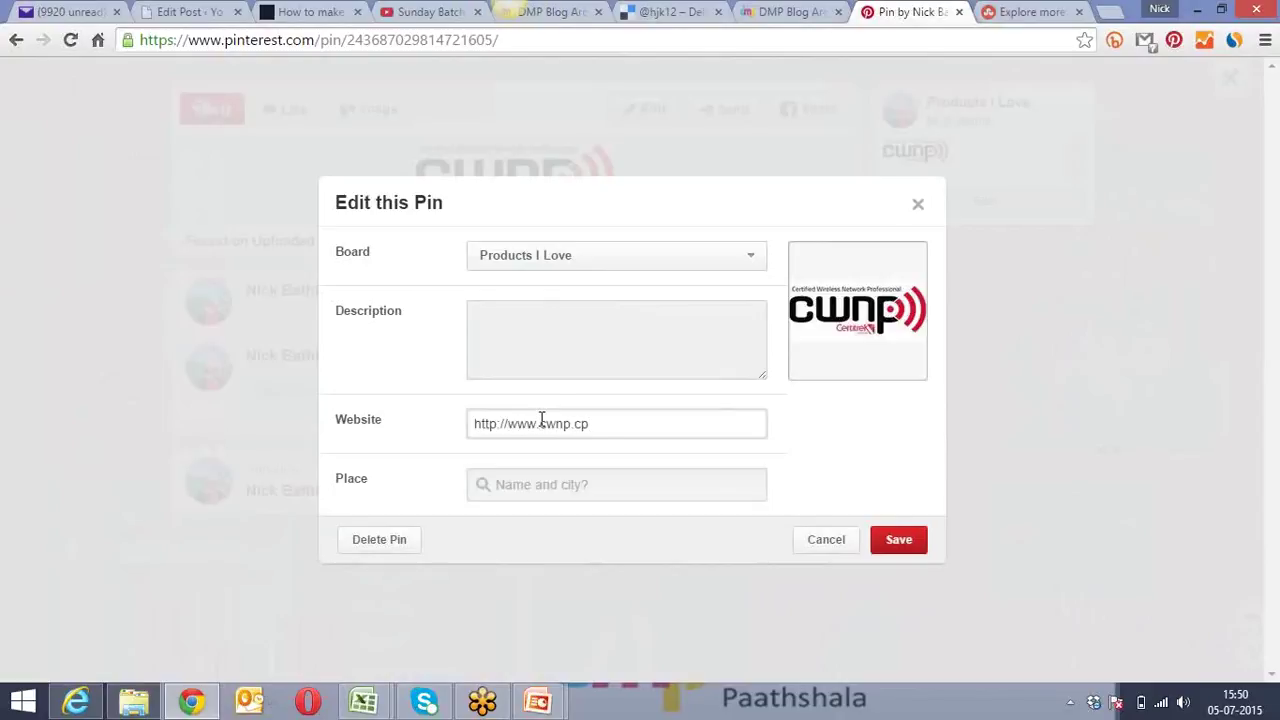
key(BackSpace)
text(om)
click(651, 199)
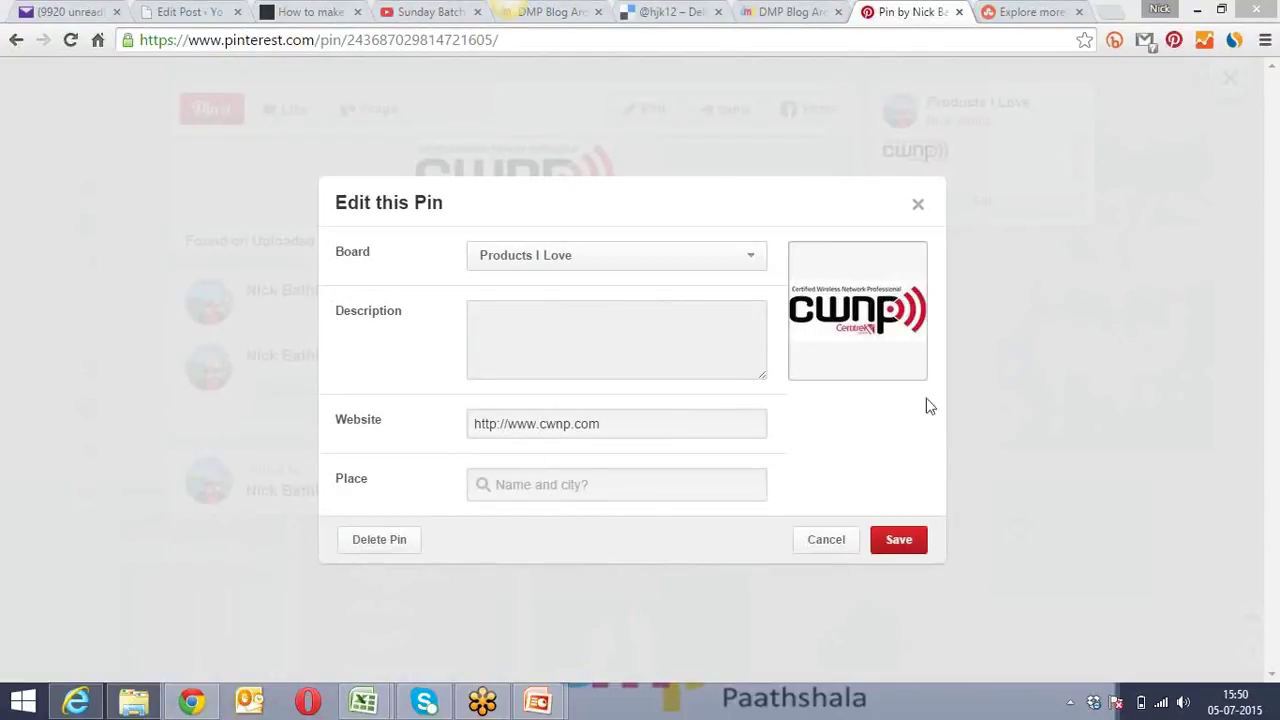
click(897, 540)
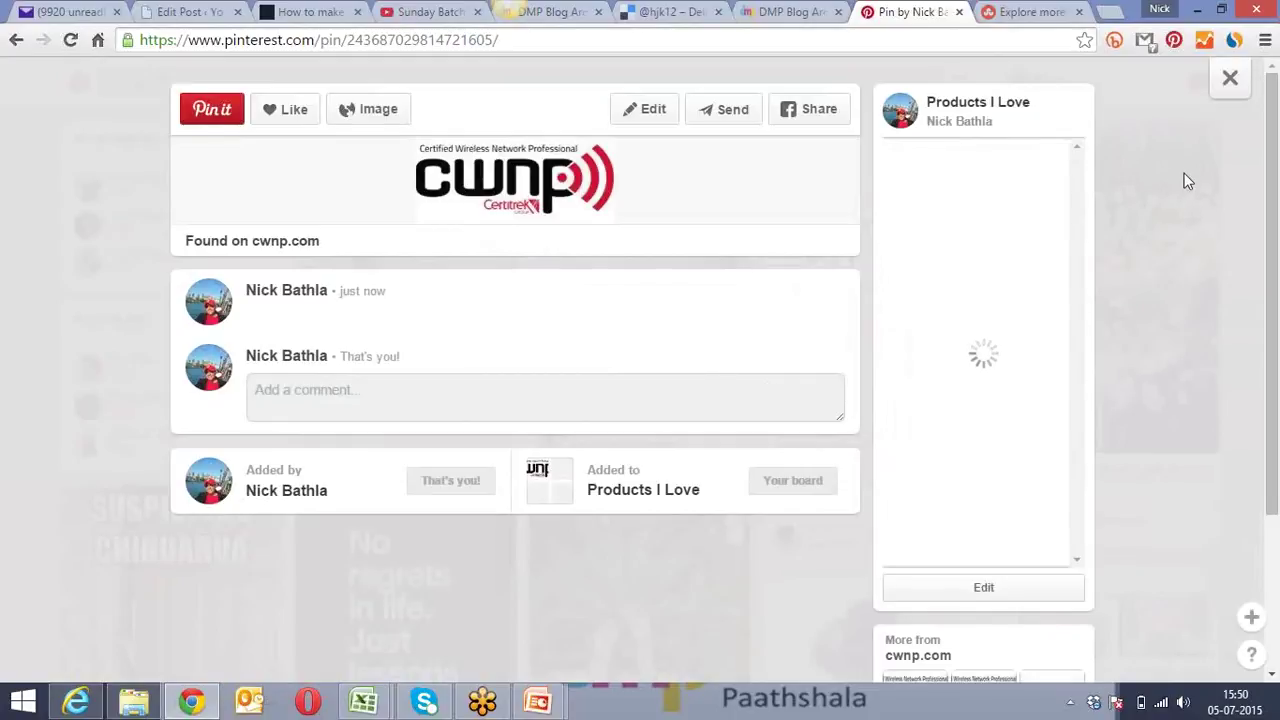
click(1010, 9)
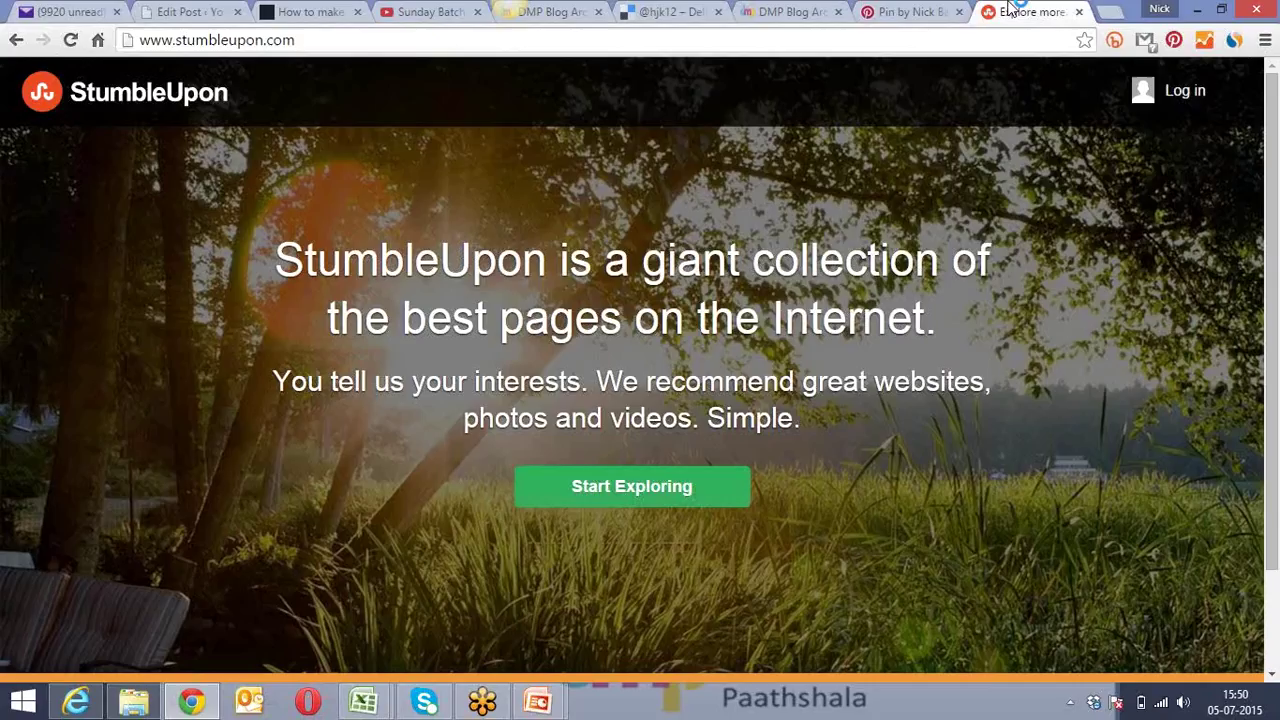
Open YouTube's upload page with Public privacy, then play the first Sunday Batch video
click(953, 37)
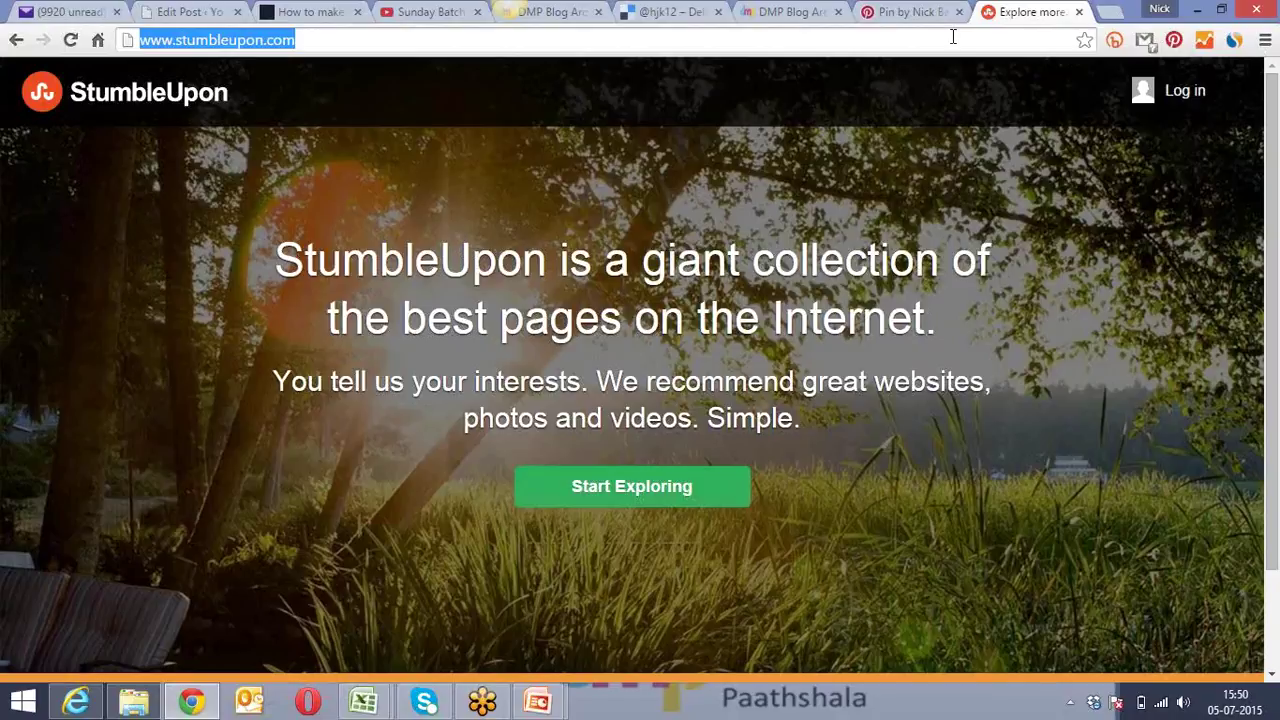
text(youtube)
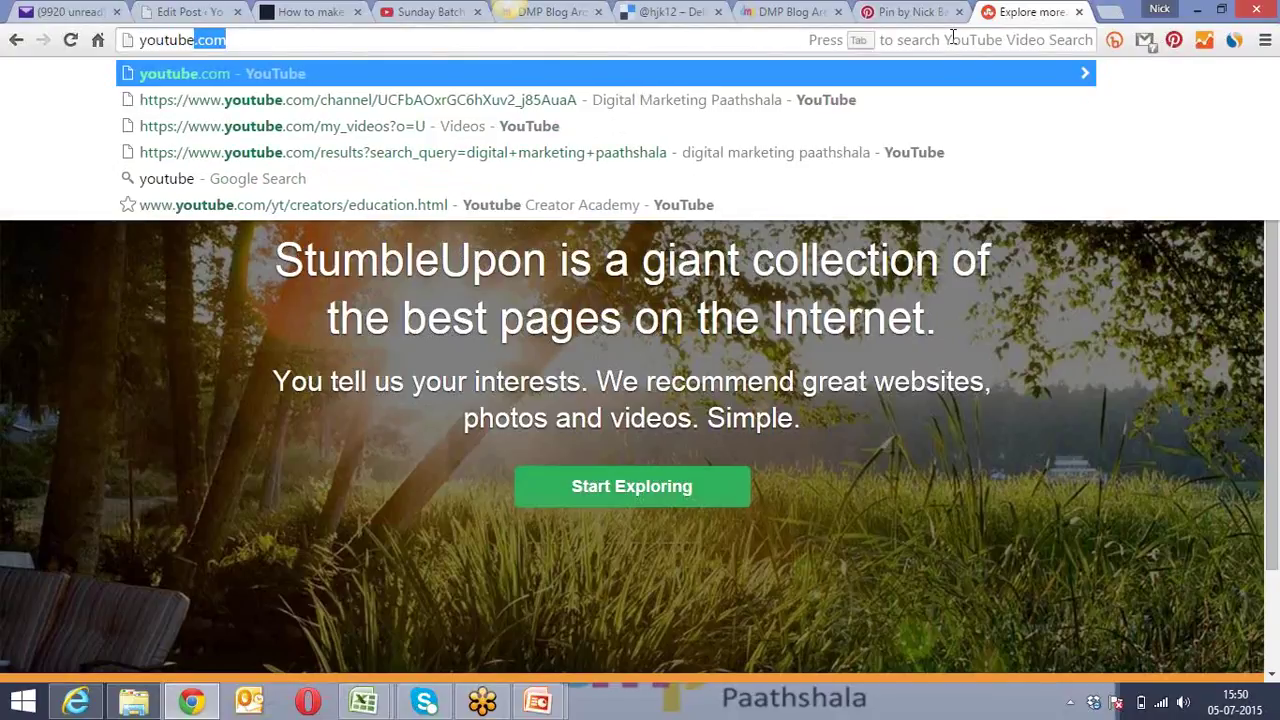
key(Return)
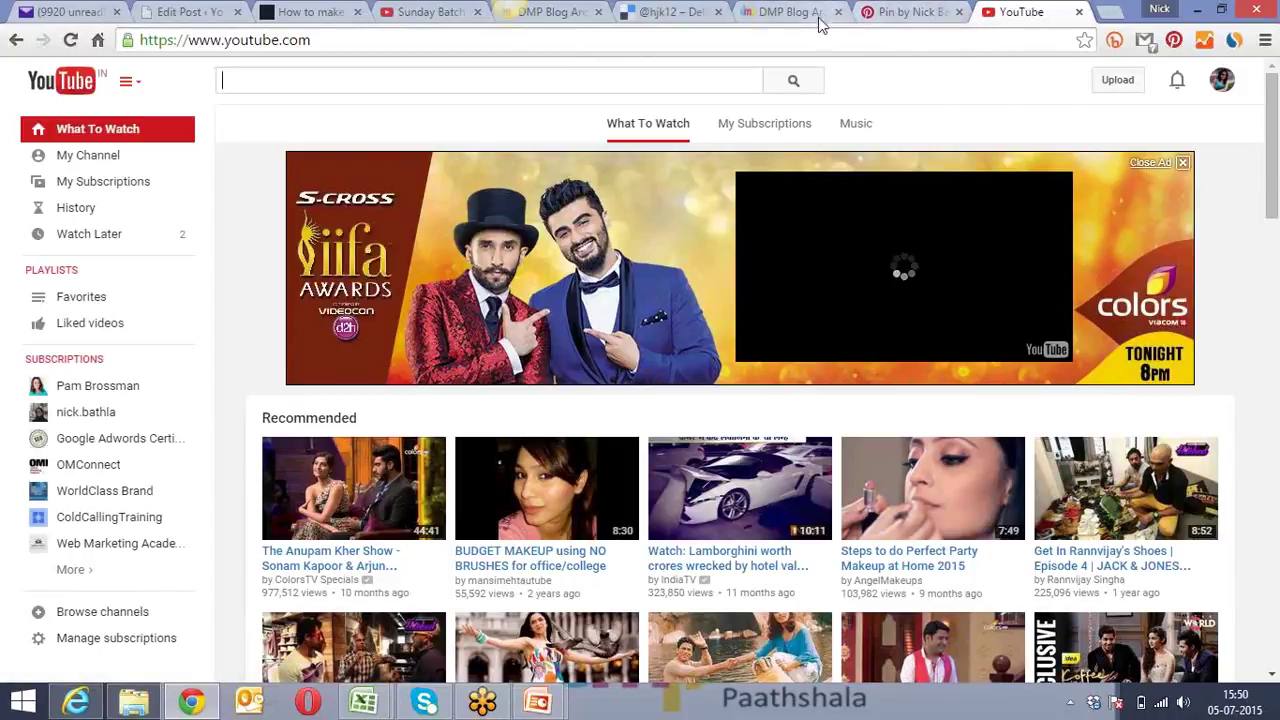
click(483, 78)
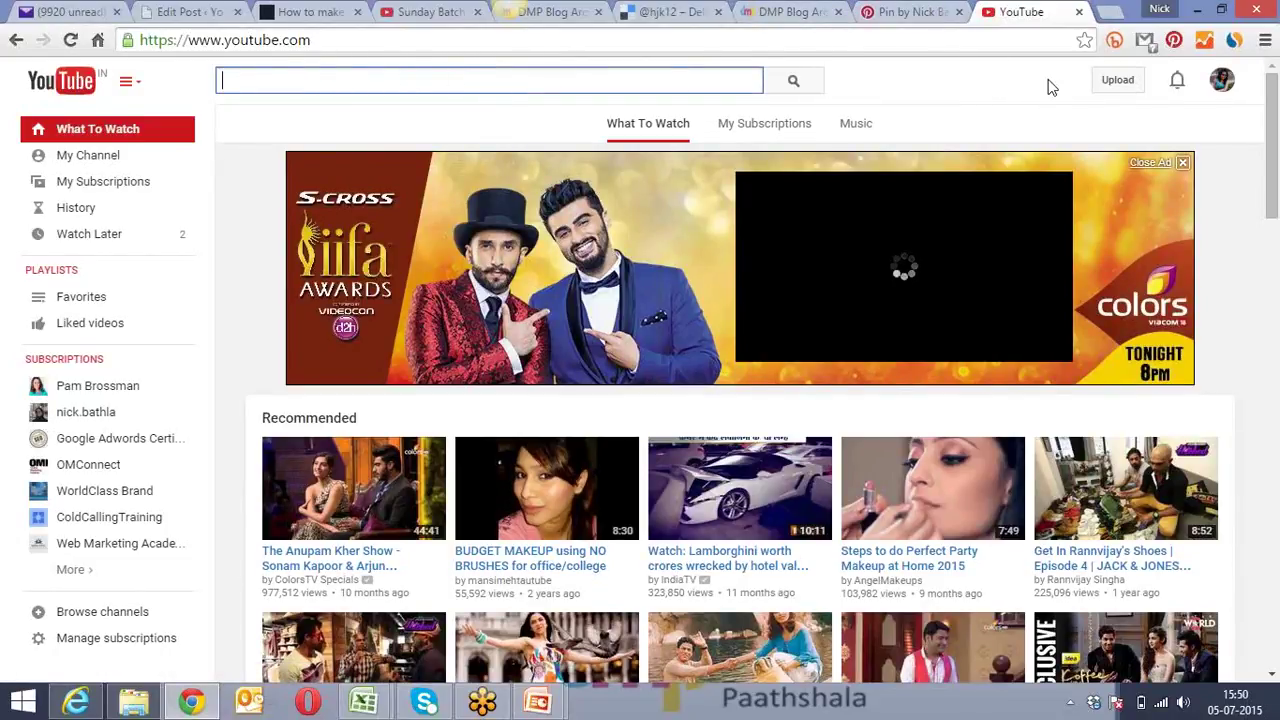
click(1121, 88)
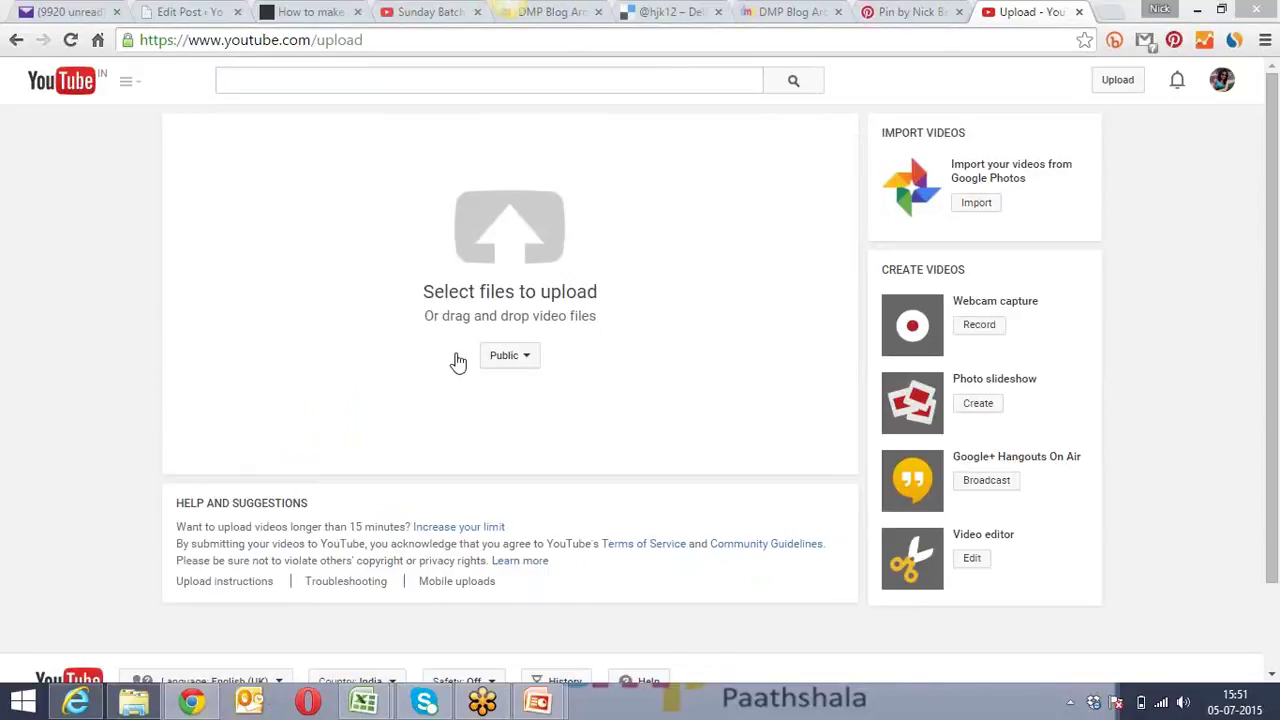
click(536, 360)
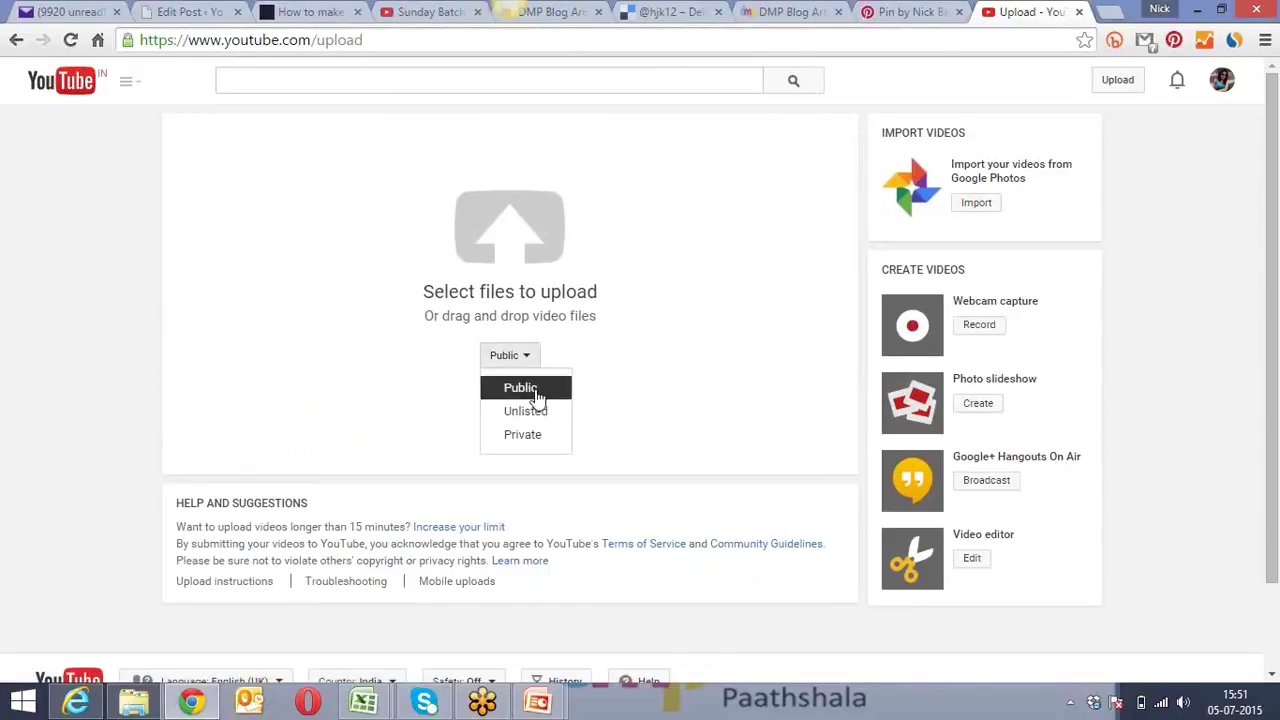
click(626, 392)
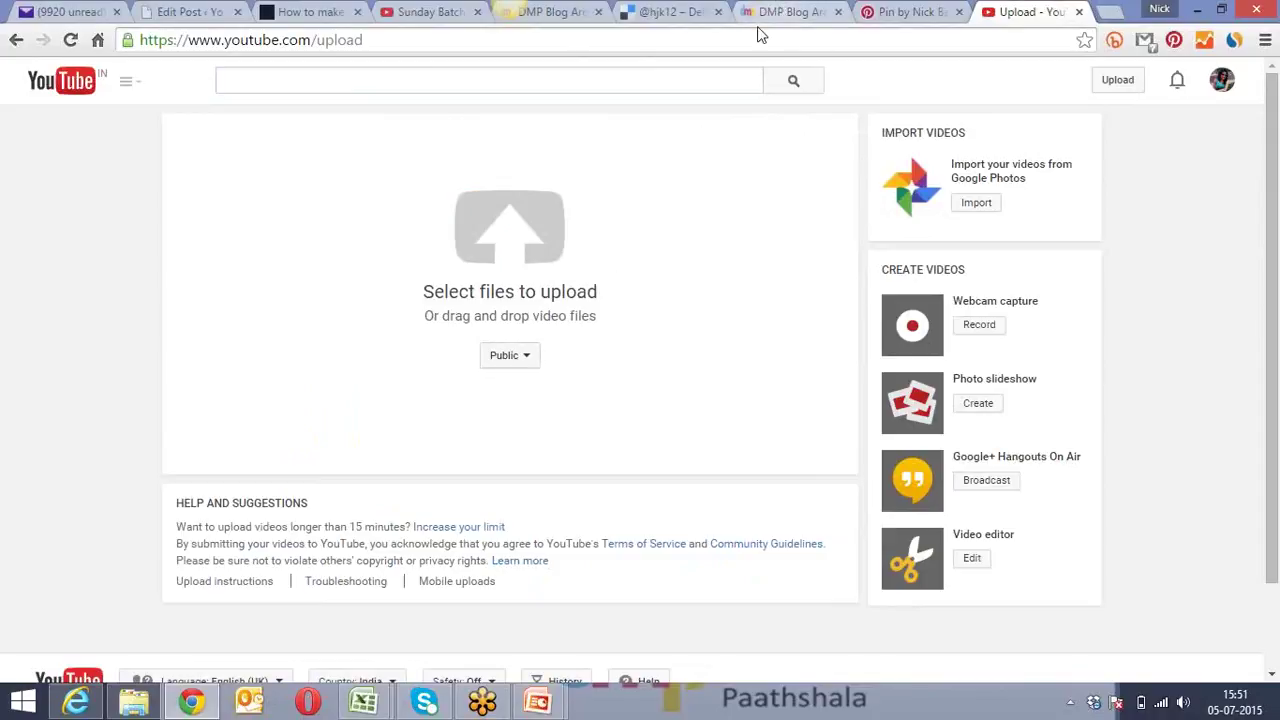
click(430, 12)
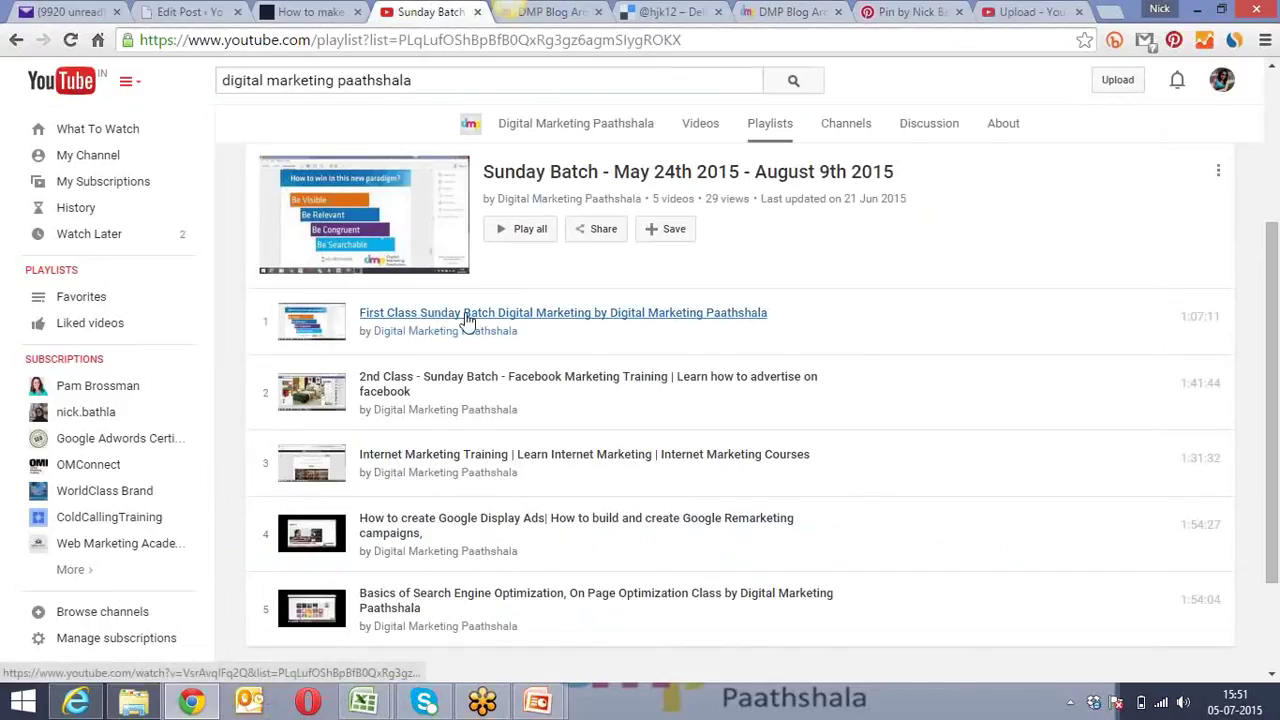
click(529, 326)
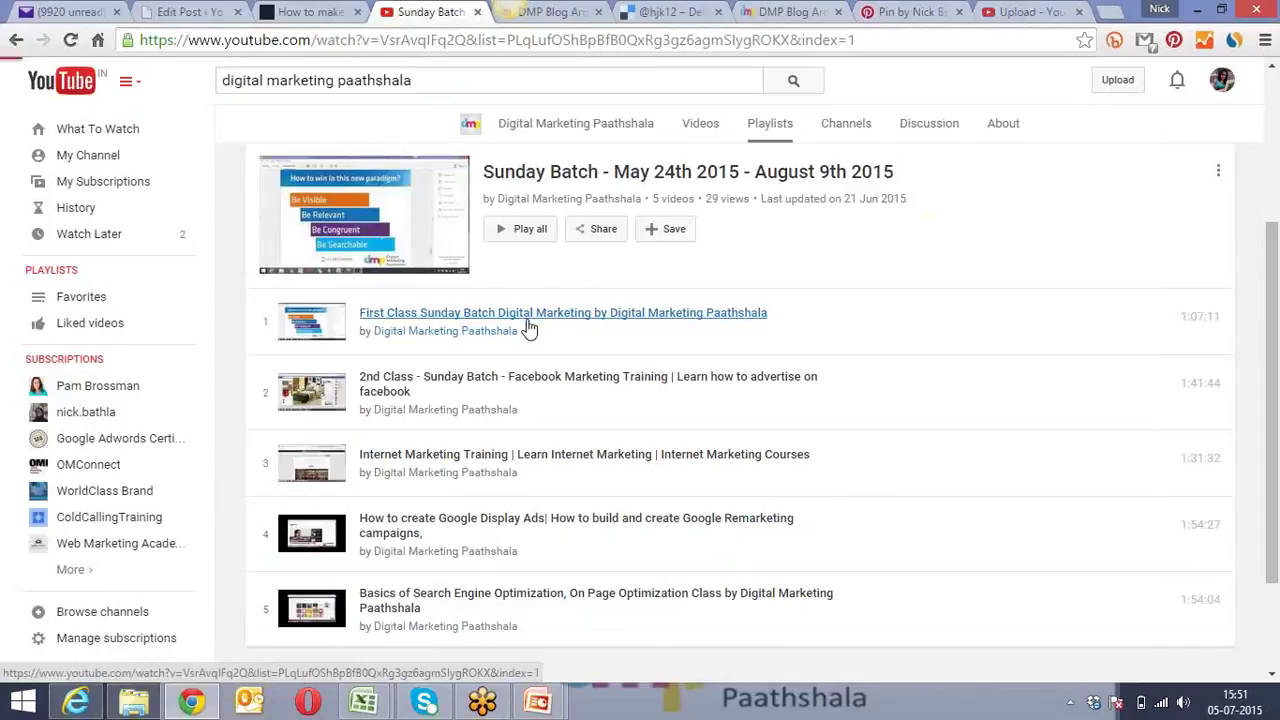